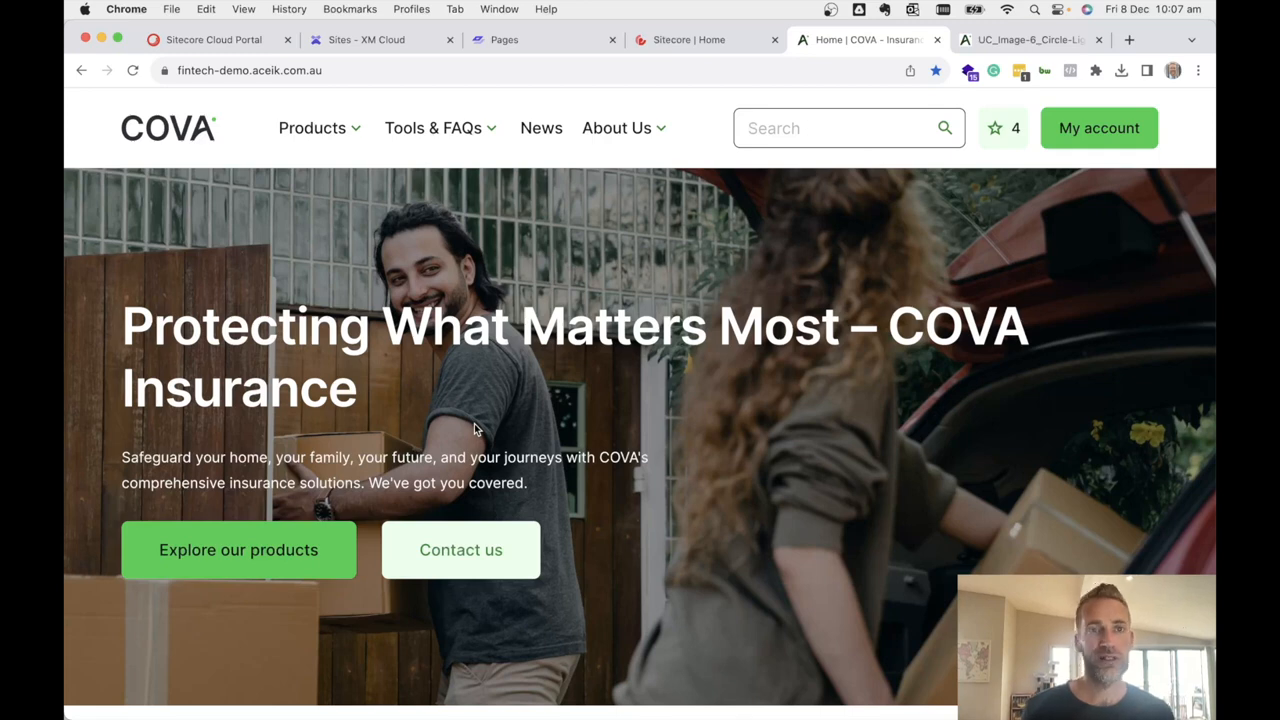
View the COVA AutoShield product page on the COVA demo site and return to the homepage
left_click(326, 138)
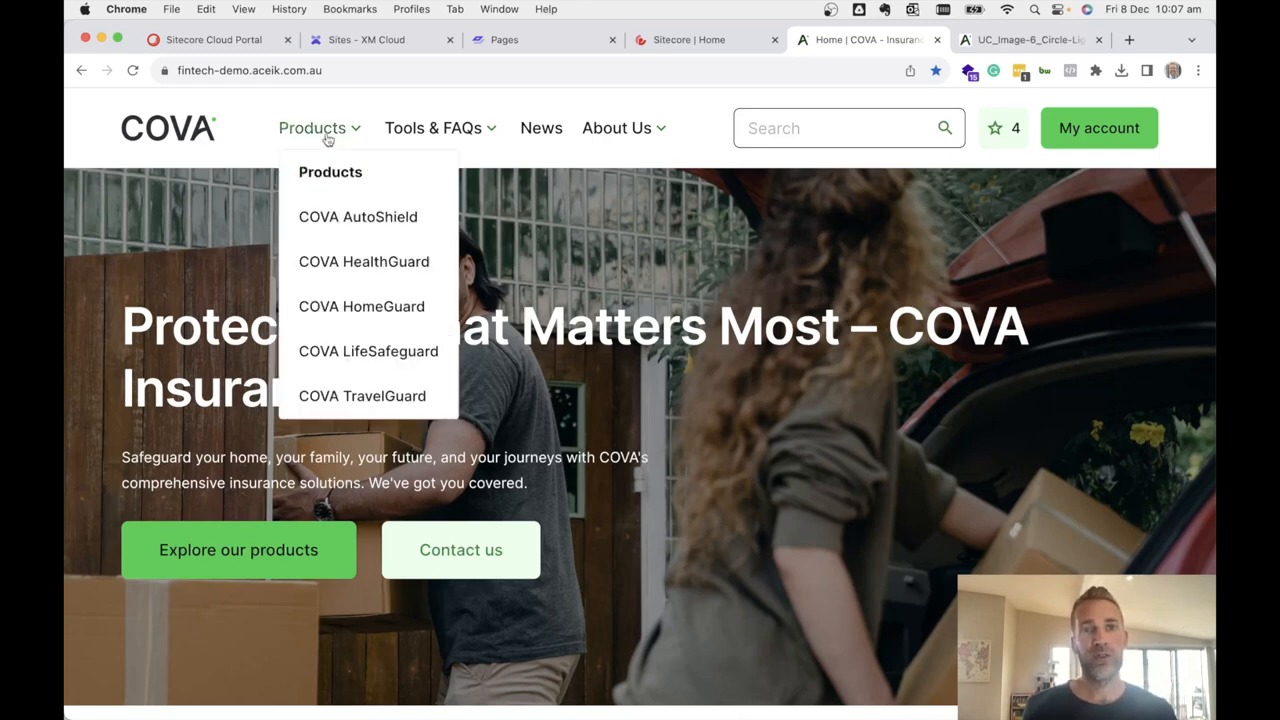
left_click(380, 226)
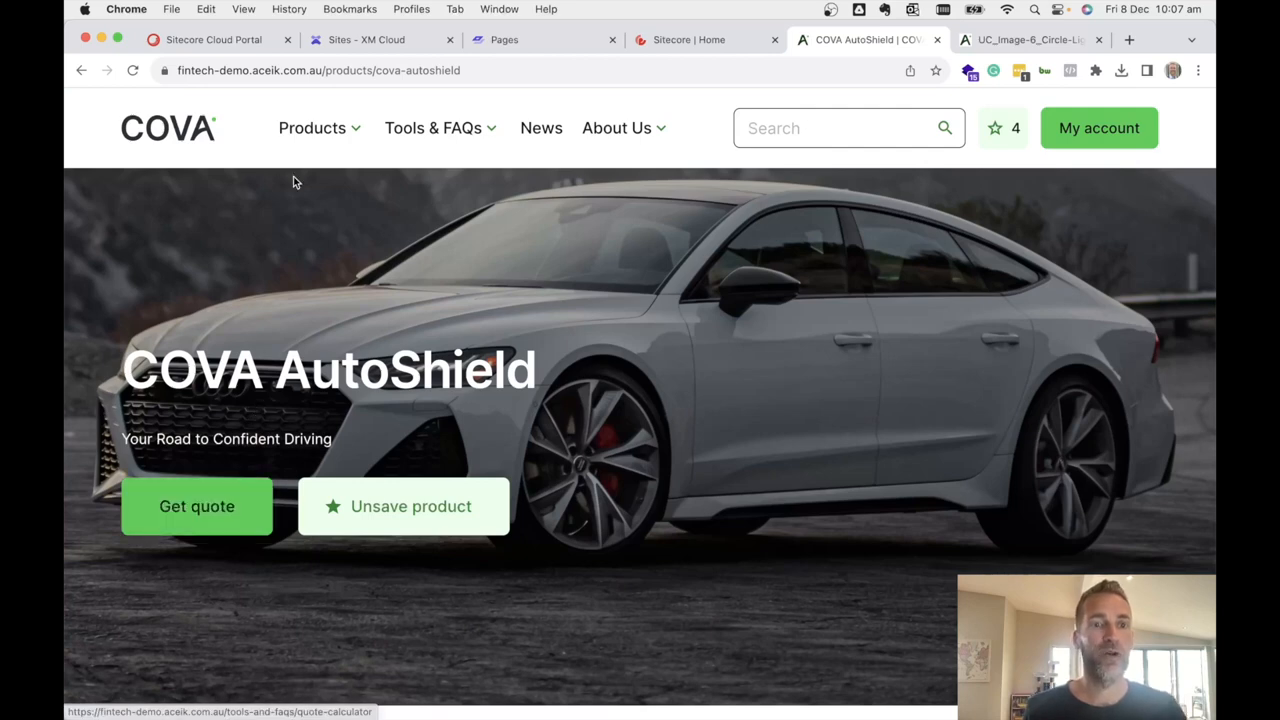
left_click(207, 124)
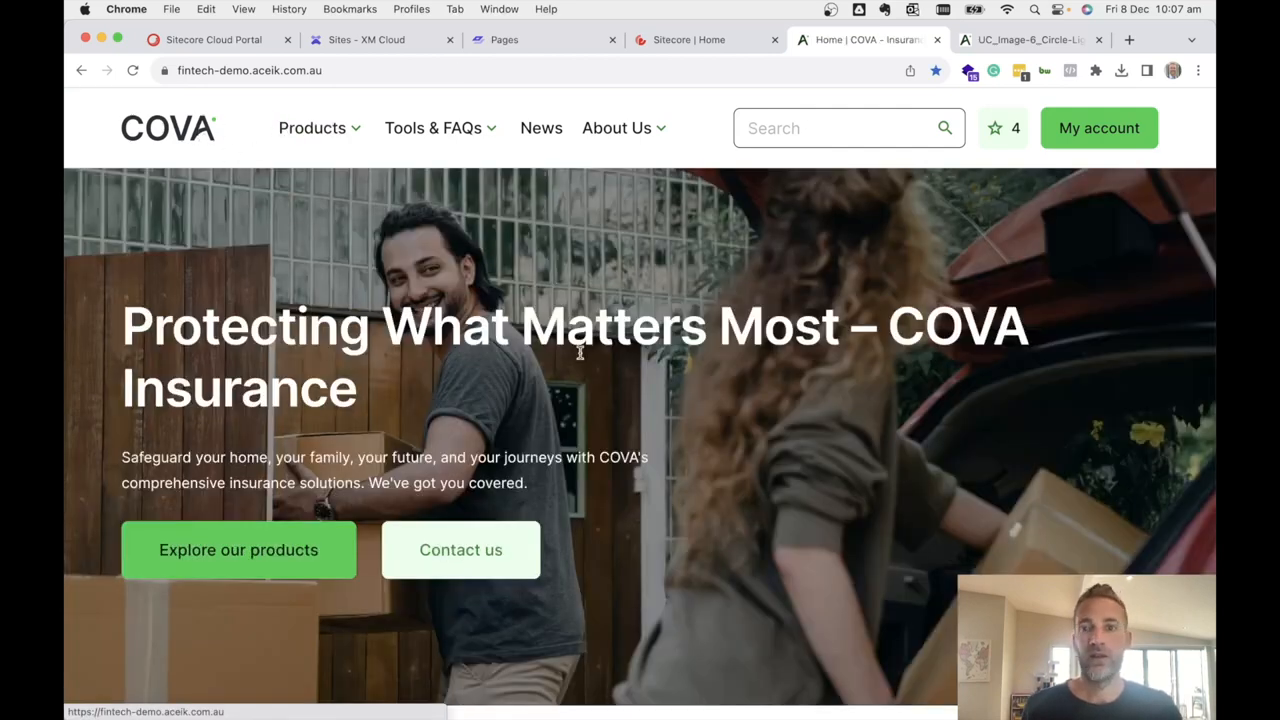
scroll(622, 409, "down", 1)
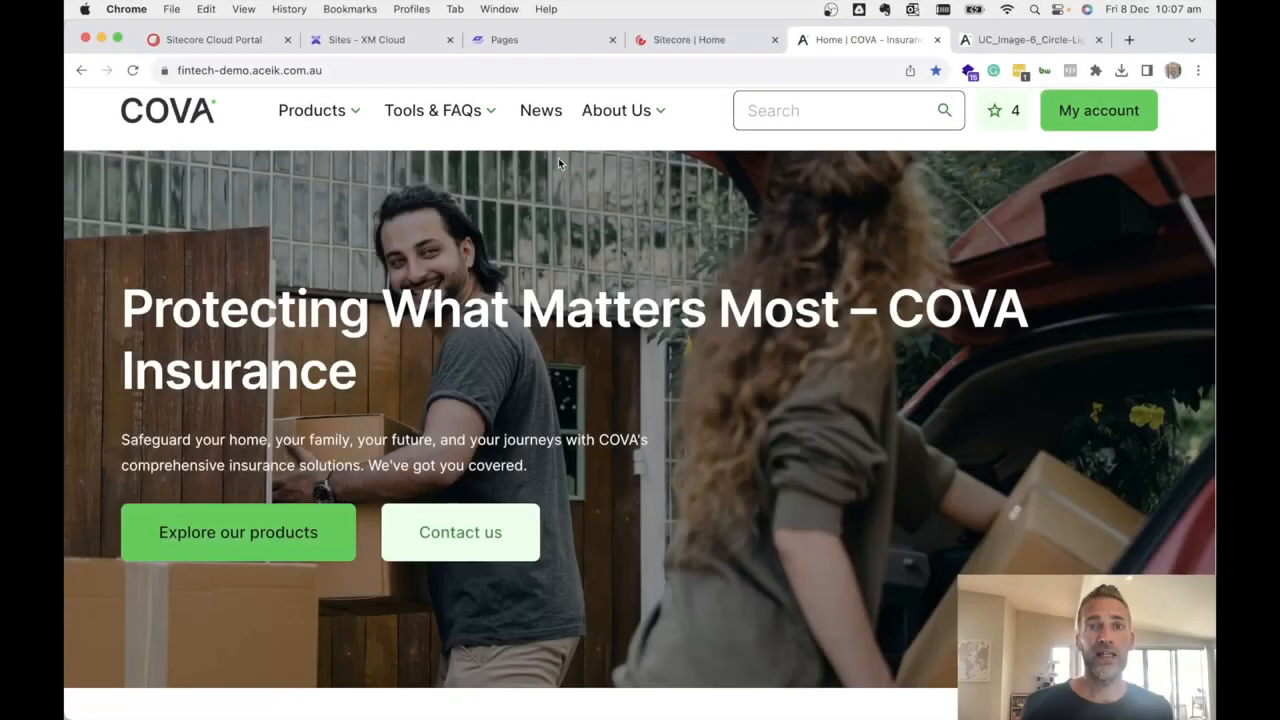
scroll(563, 158, "up", 1)
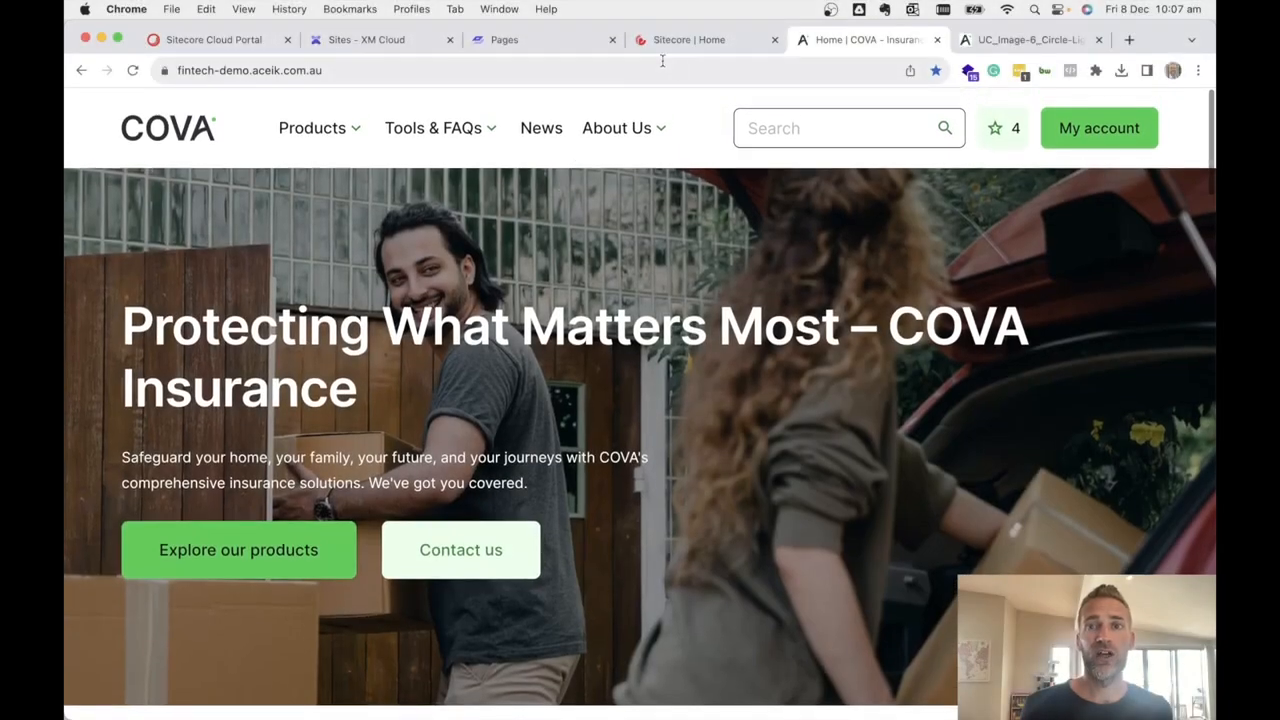
Switch to Sitecore Personalize and open the Homepage-hero-background-image web template
left_click(690, 40)
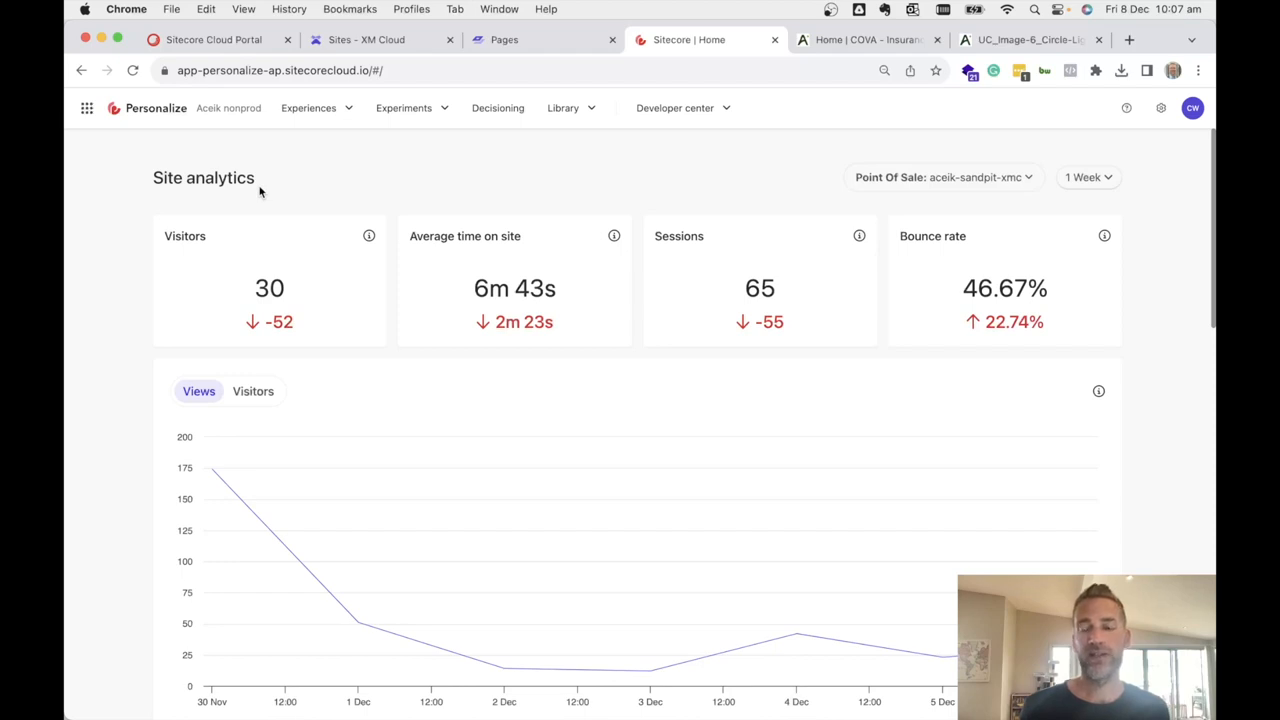
left_click(664, 113)
left_click(666, 148)
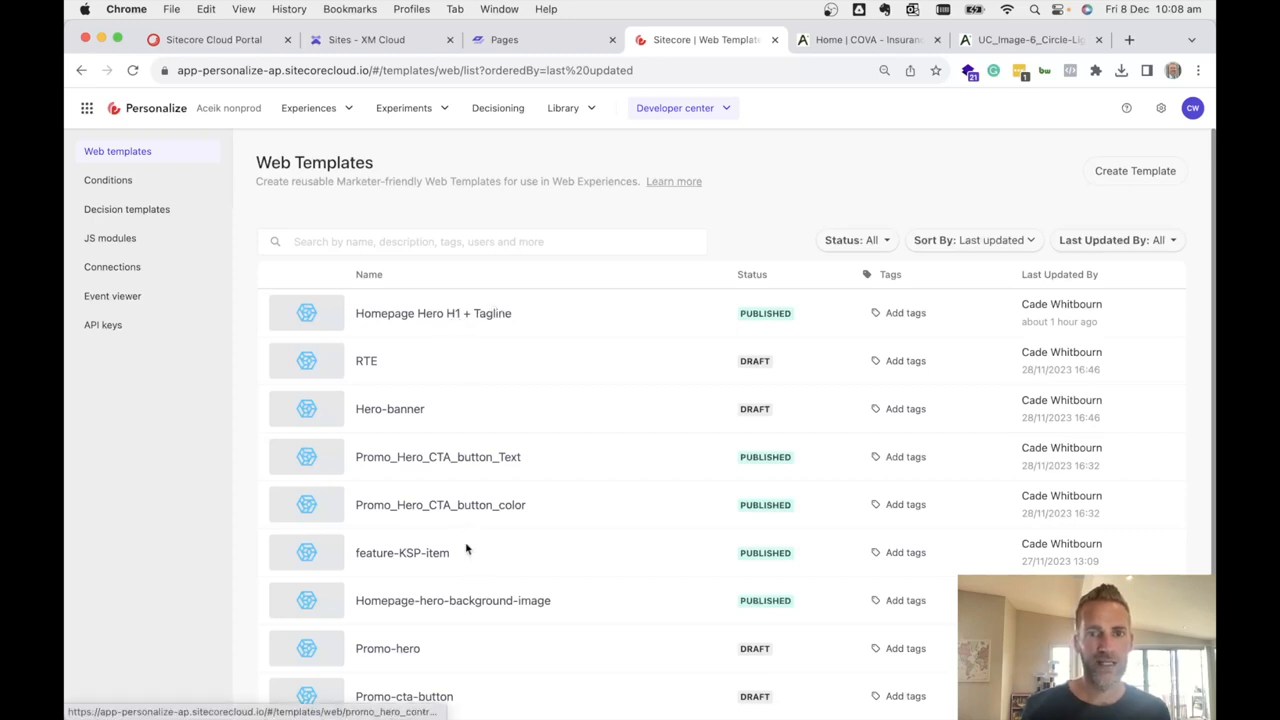
scroll(416, 610, "down", 1)
scroll(416, 610, "down", 1)
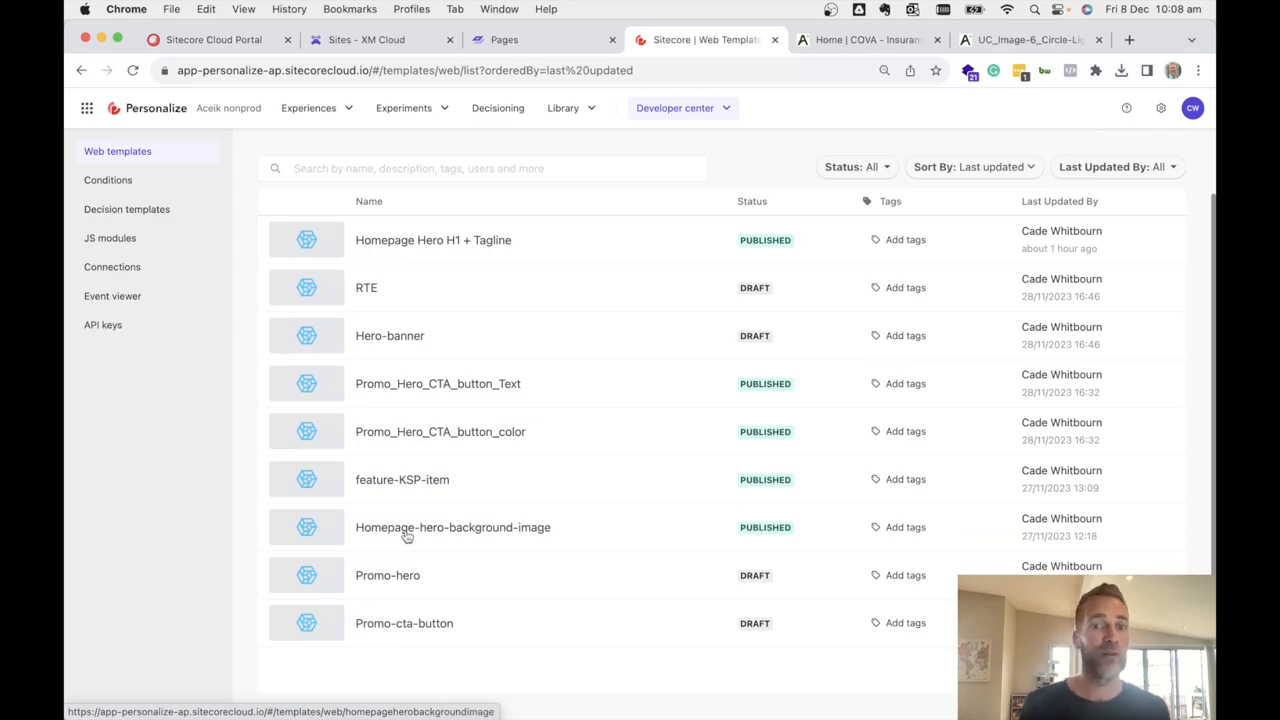
left_click(407, 536)
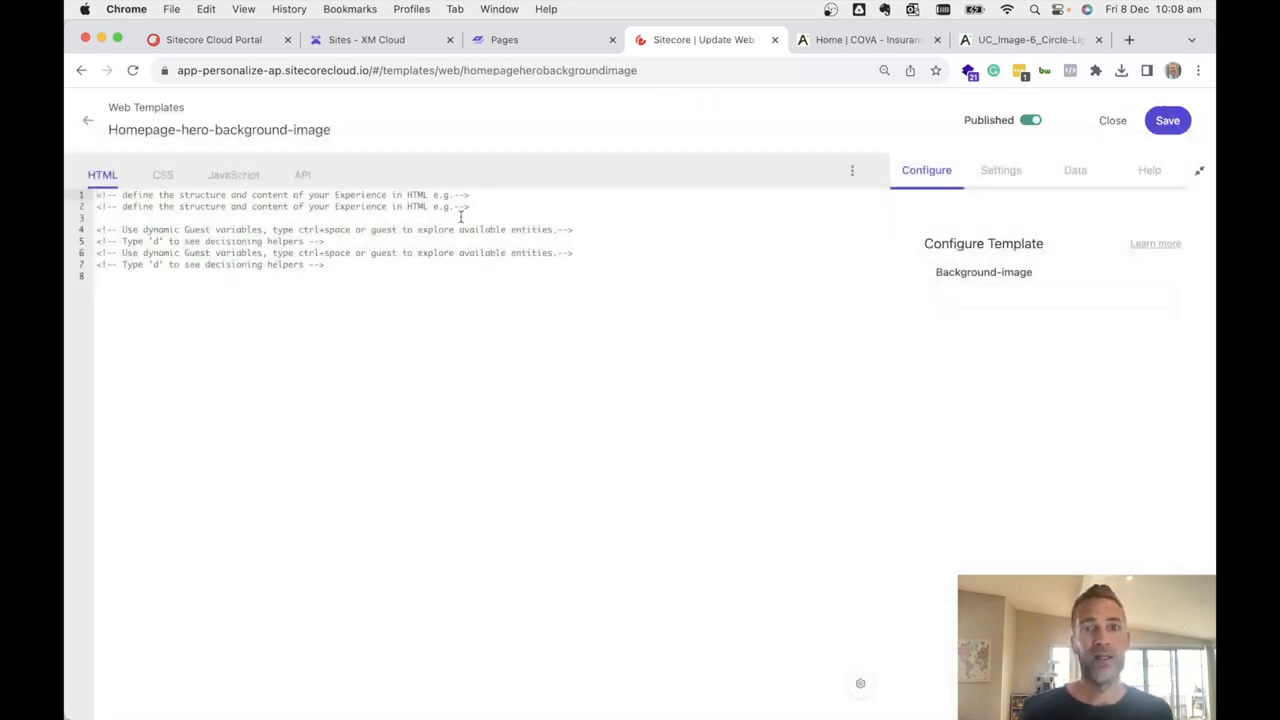
Examine the template's JavaScript, focusing on the background-image URL parameter and the matching Background-image configuration field
left_click(243, 180)
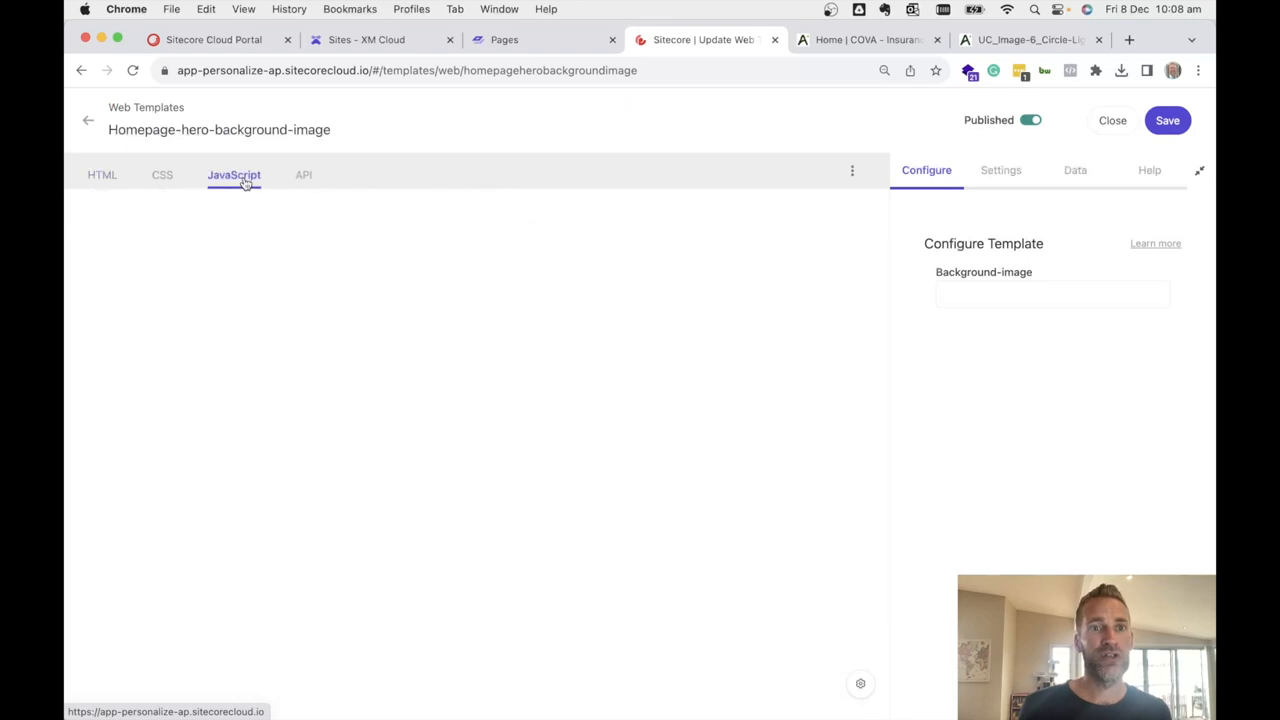
left_click_drag(326, 464, 578, 457)
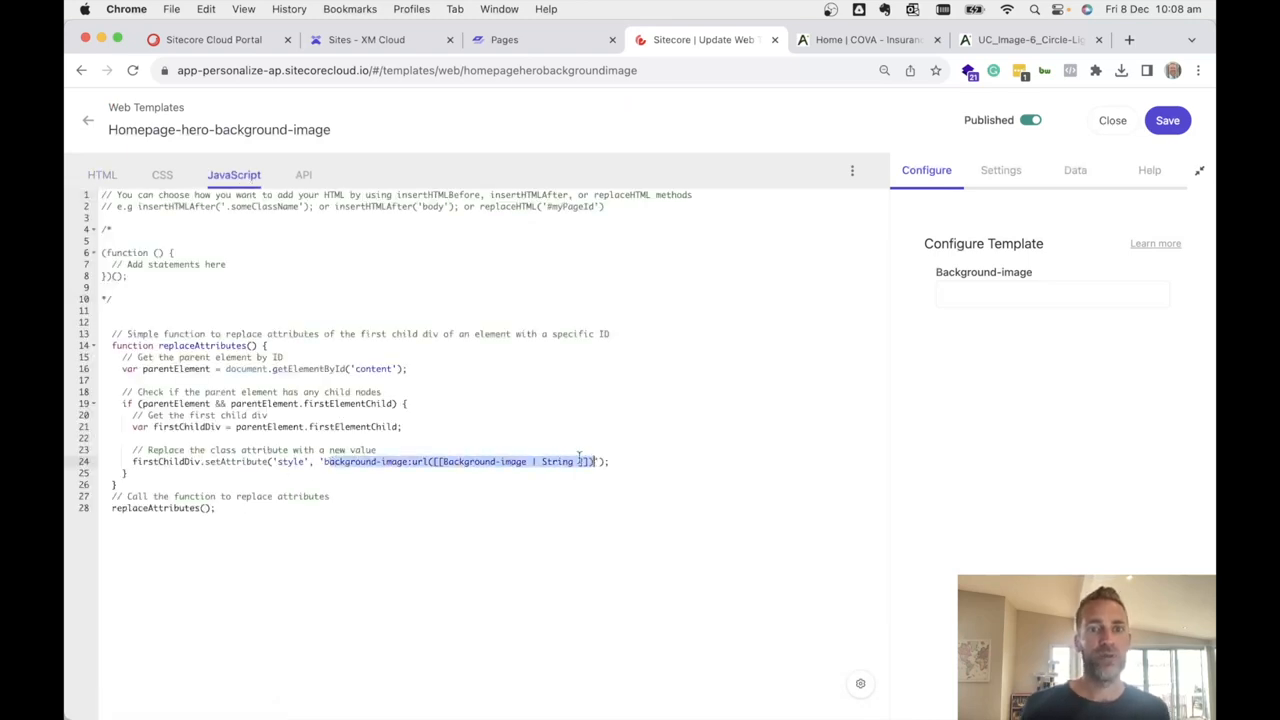
left_click(440, 391)
left_click(1005, 294)
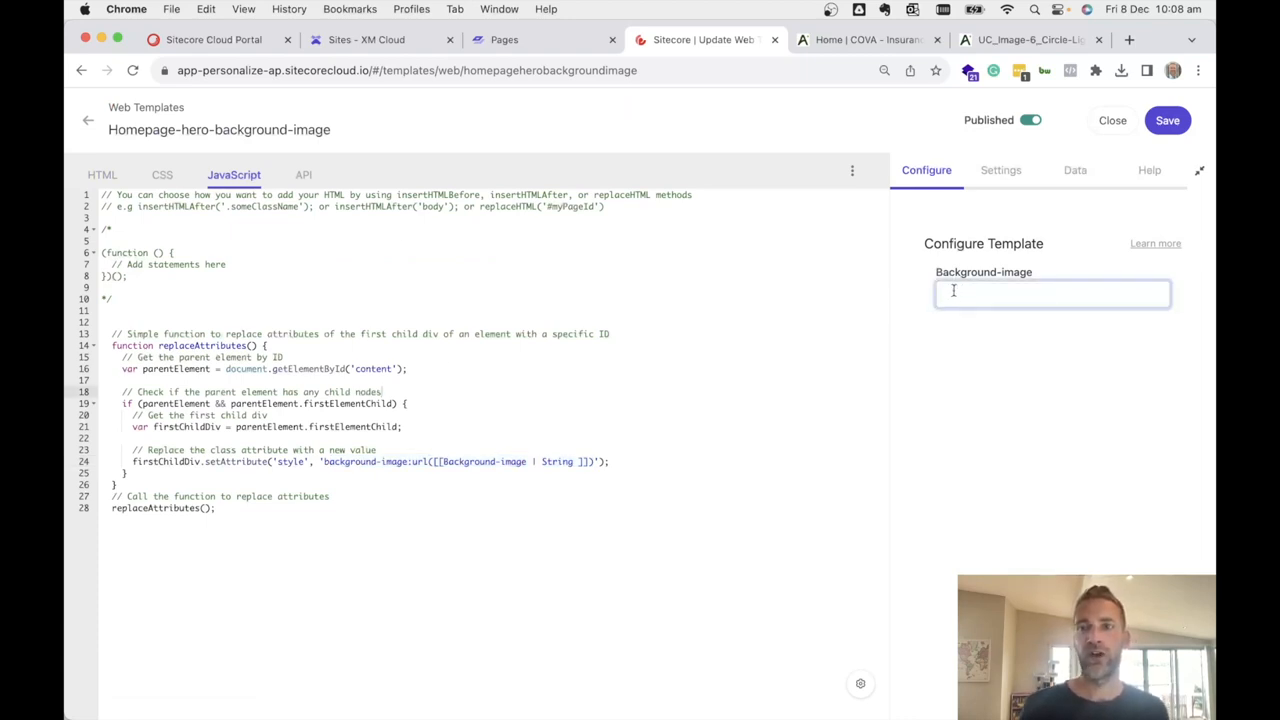
Open the Homepage Hero H1 + Tagline web template and examine its H1 title and Tagline placeholders and configuration fields
left_click(88, 121)
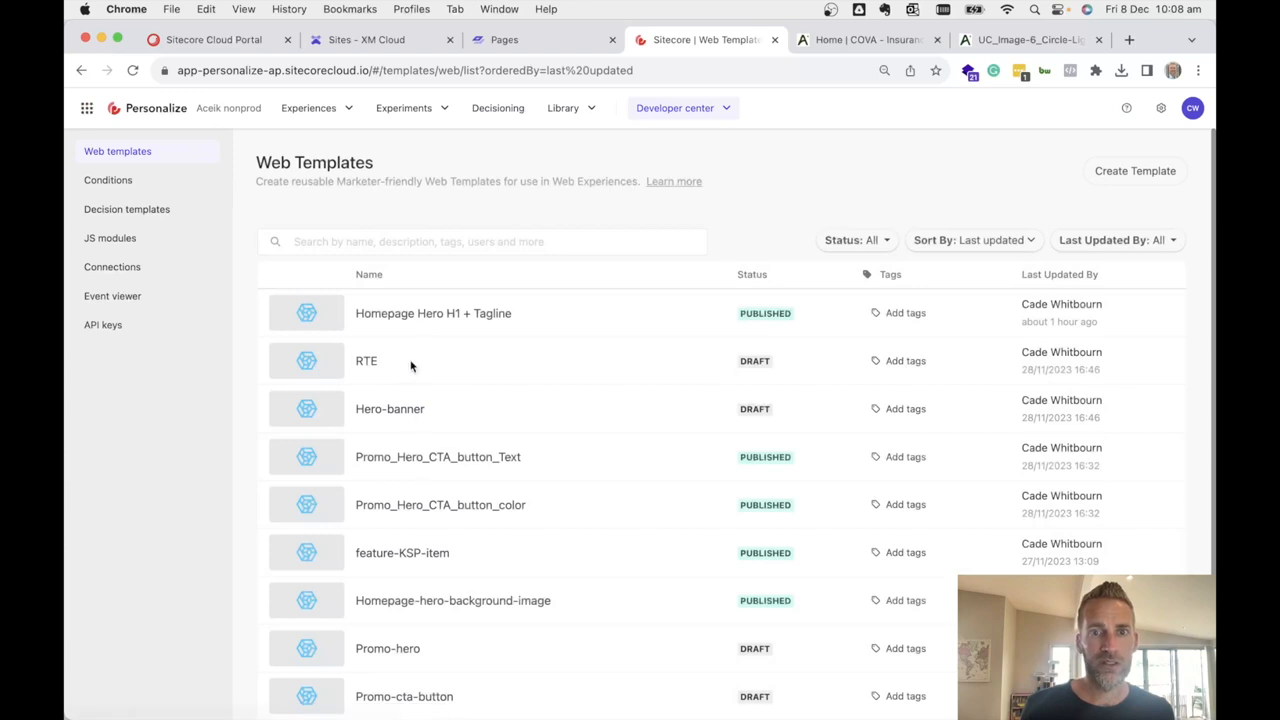
left_click(447, 315)
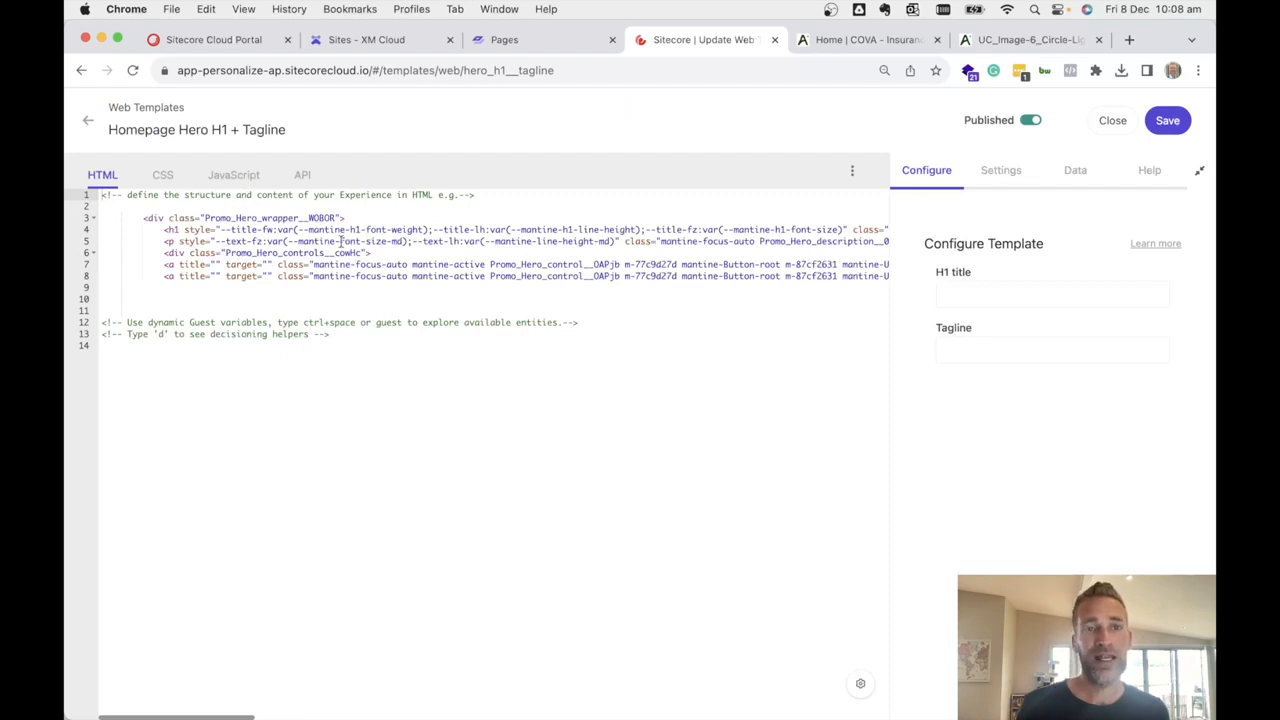
scroll(463, 257, "right", 10)
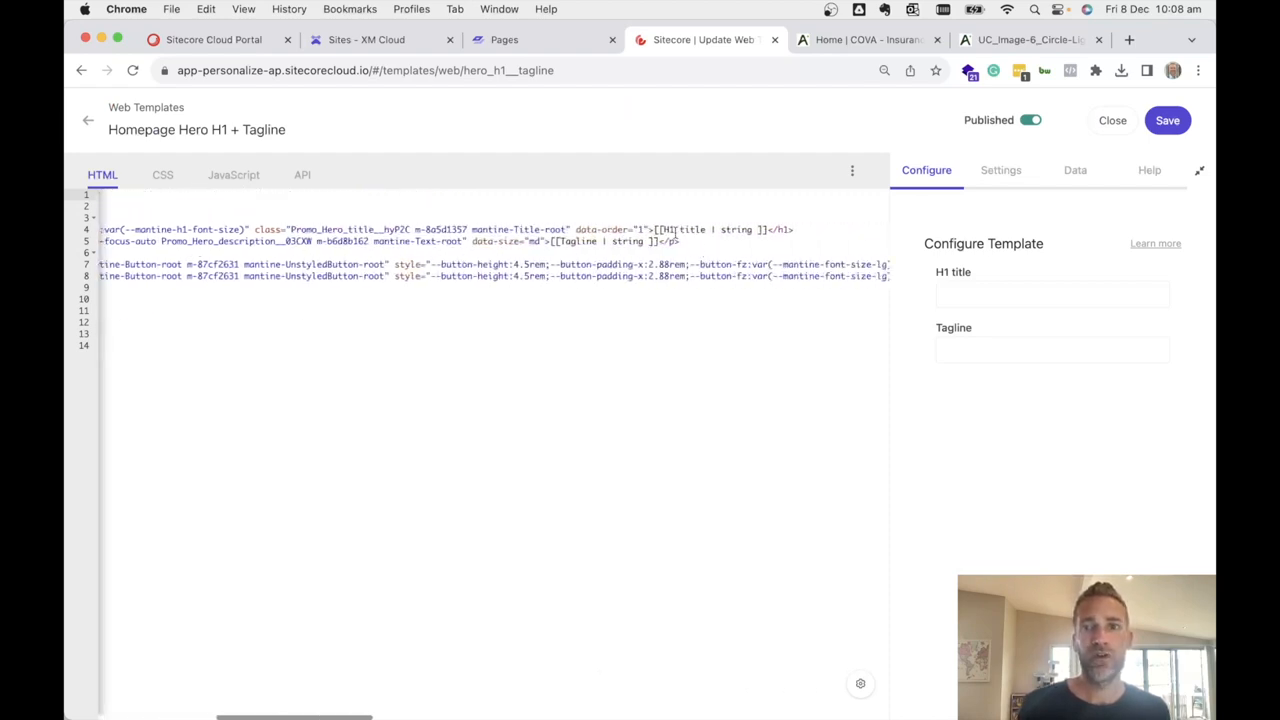
left_click_drag(655, 229, 769, 230)
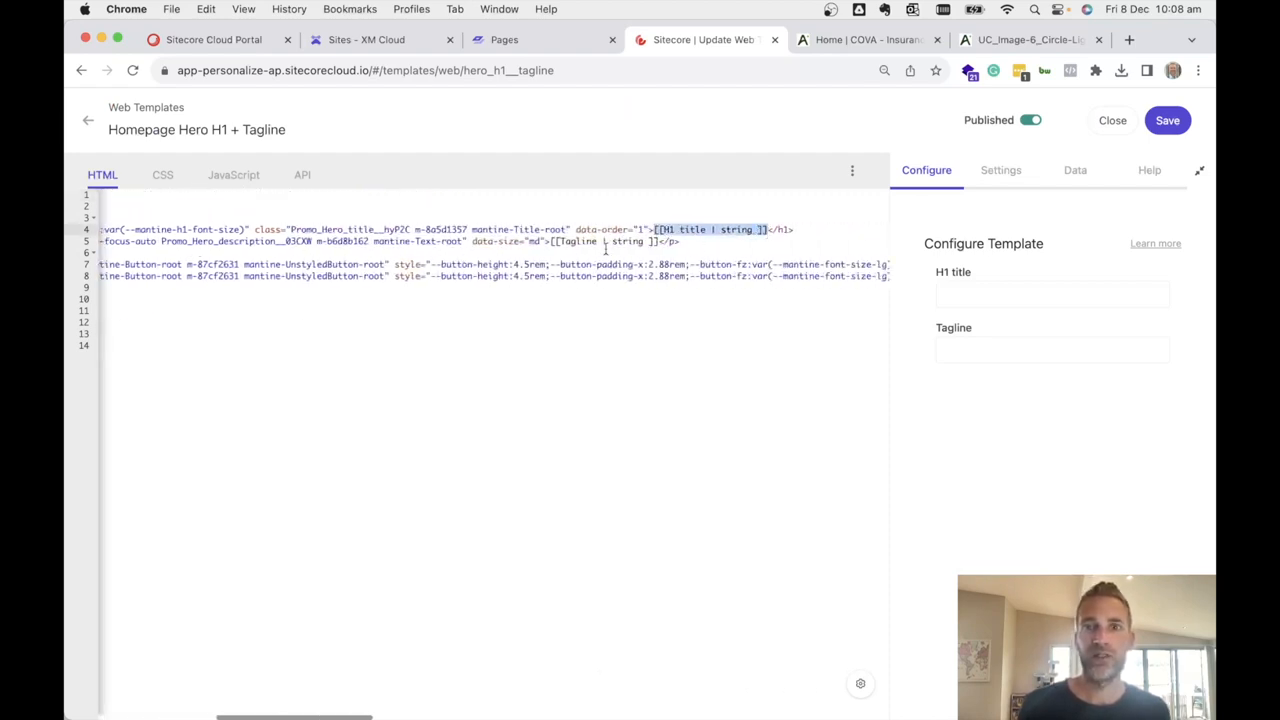
left_click_drag(551, 242, 660, 242)
left_click(975, 291)
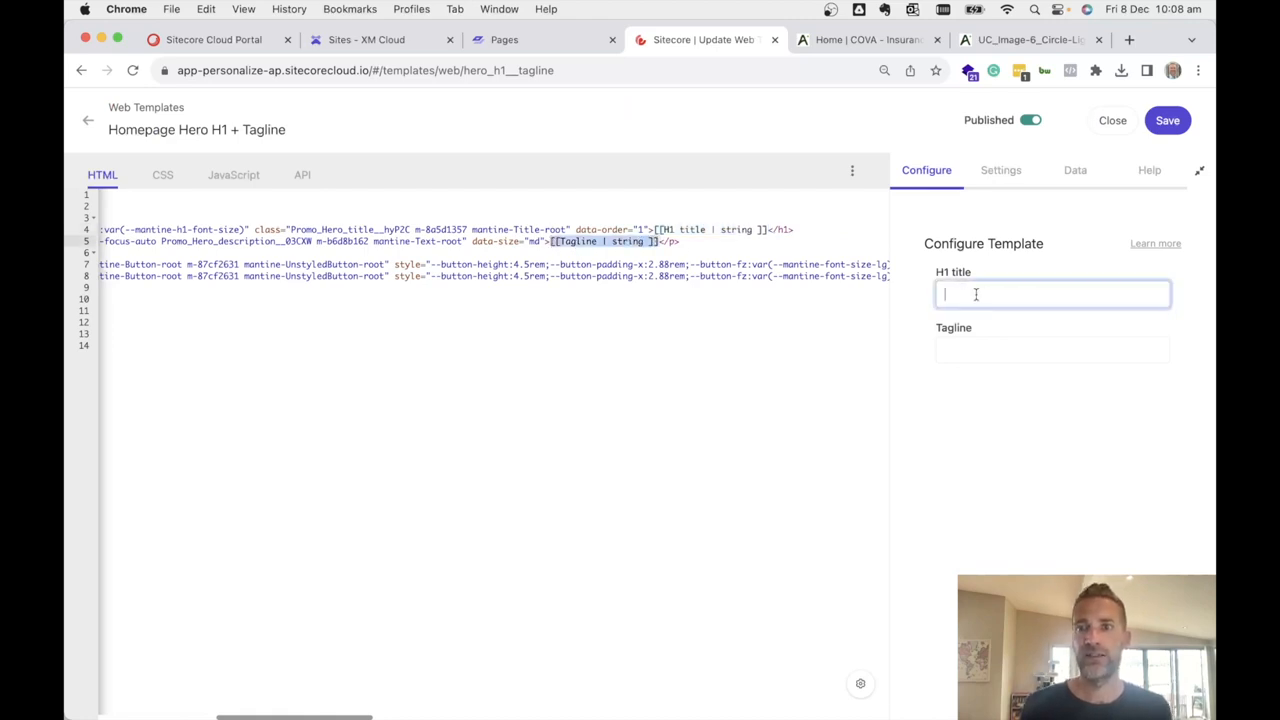
left_click(956, 349)
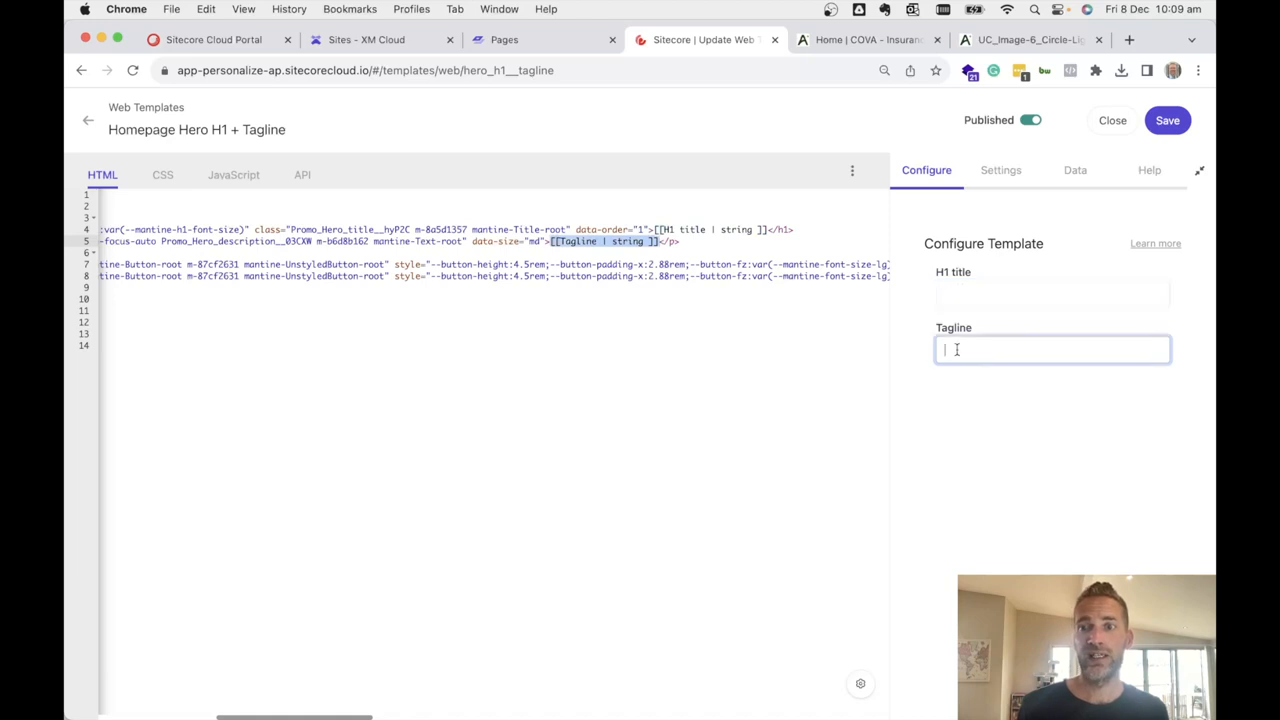
Leave the template and open the web experiment "Hero image test - homepage"
left_click(88, 121)
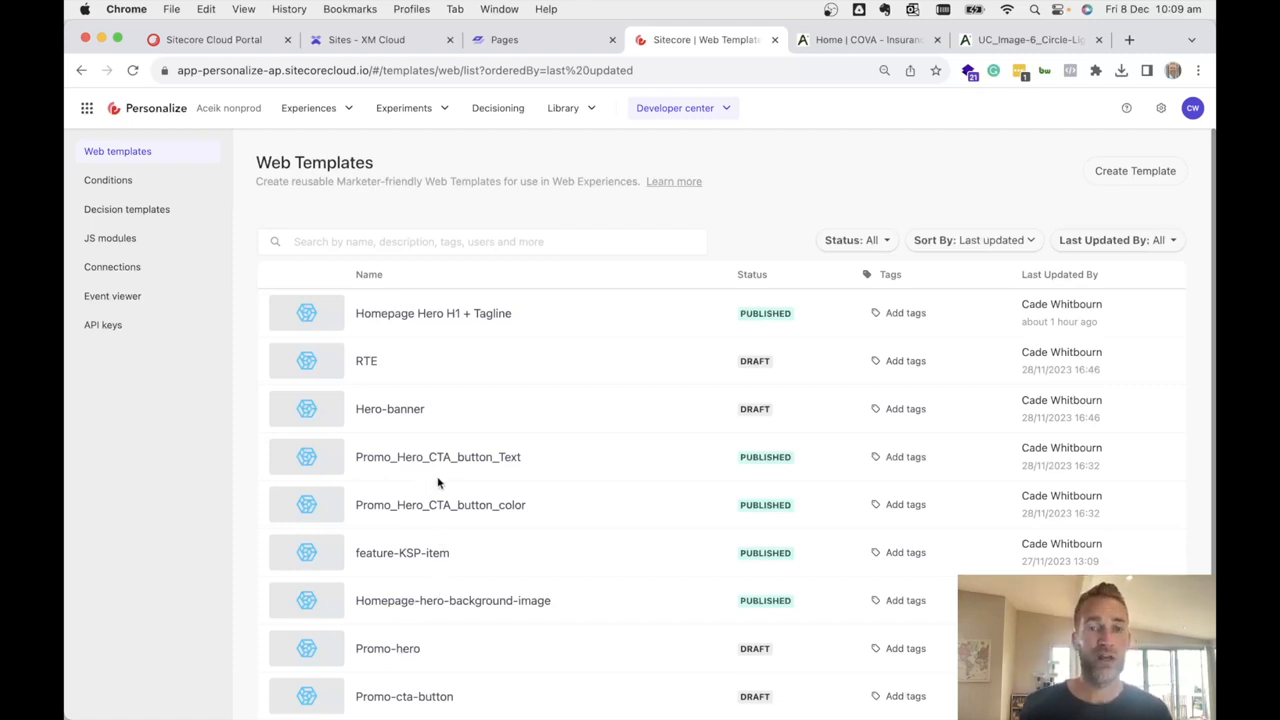
left_click(429, 117)
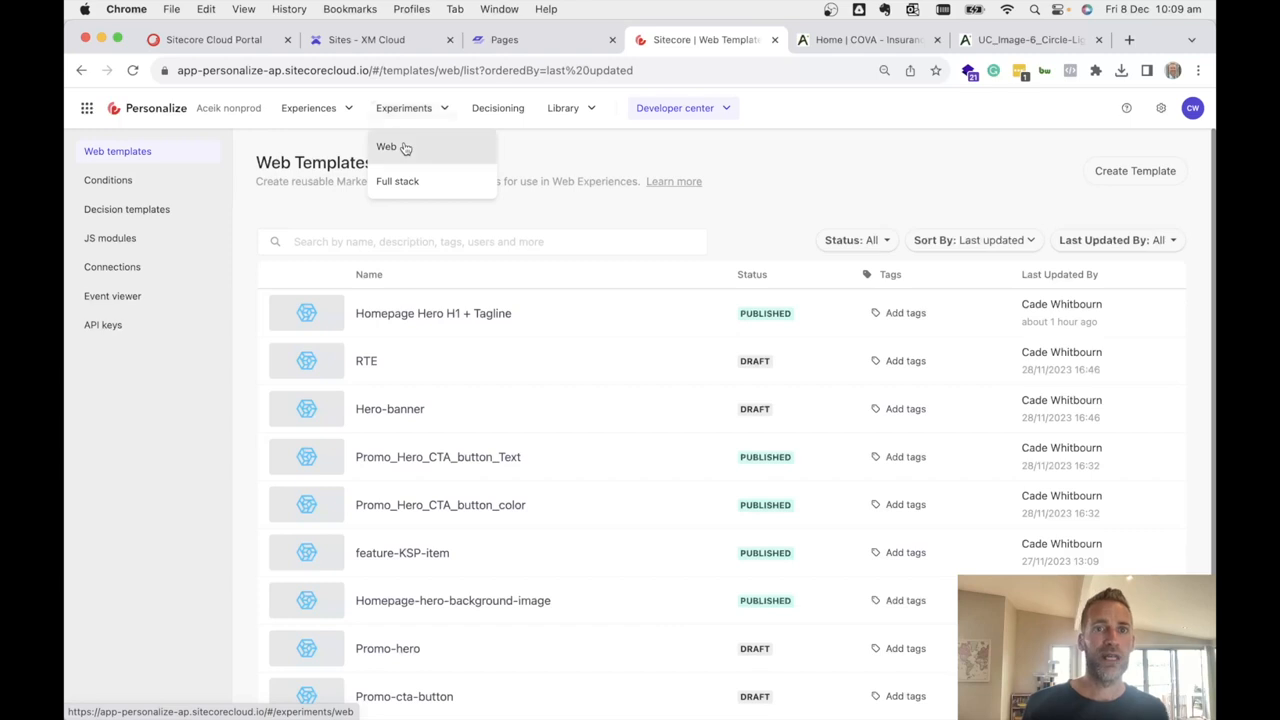
left_click(405, 148)
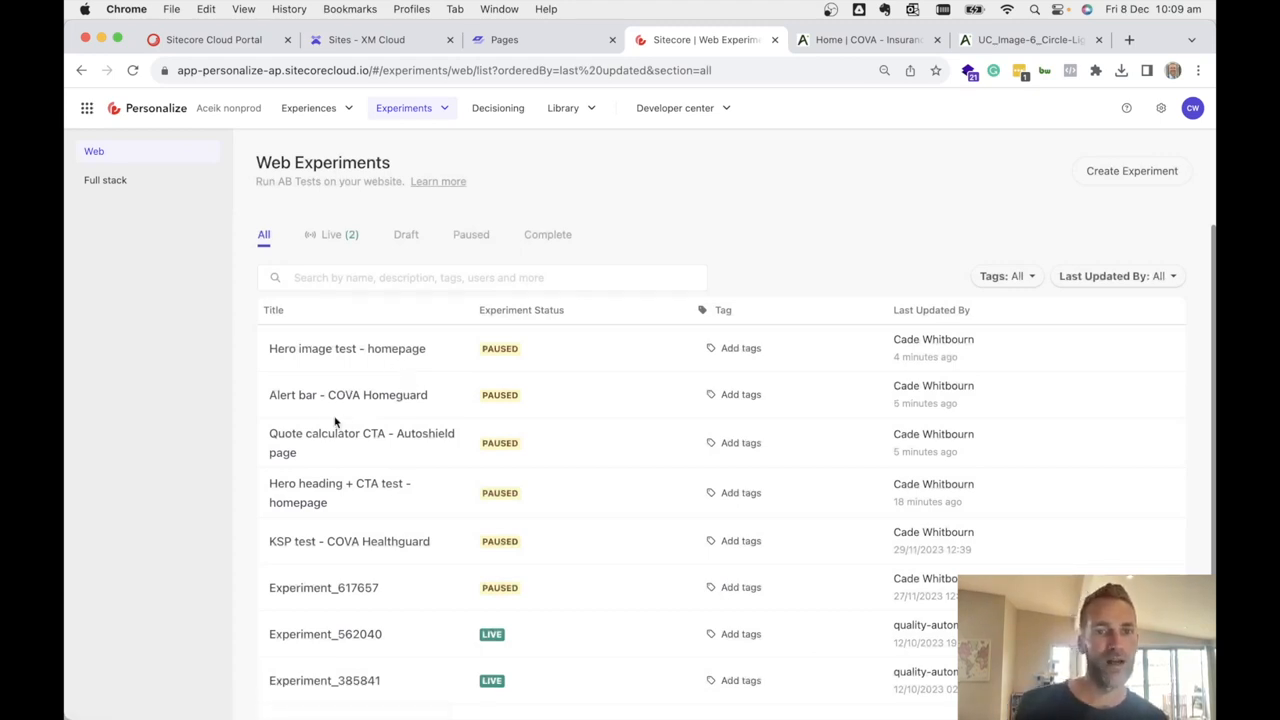
left_click(319, 352)
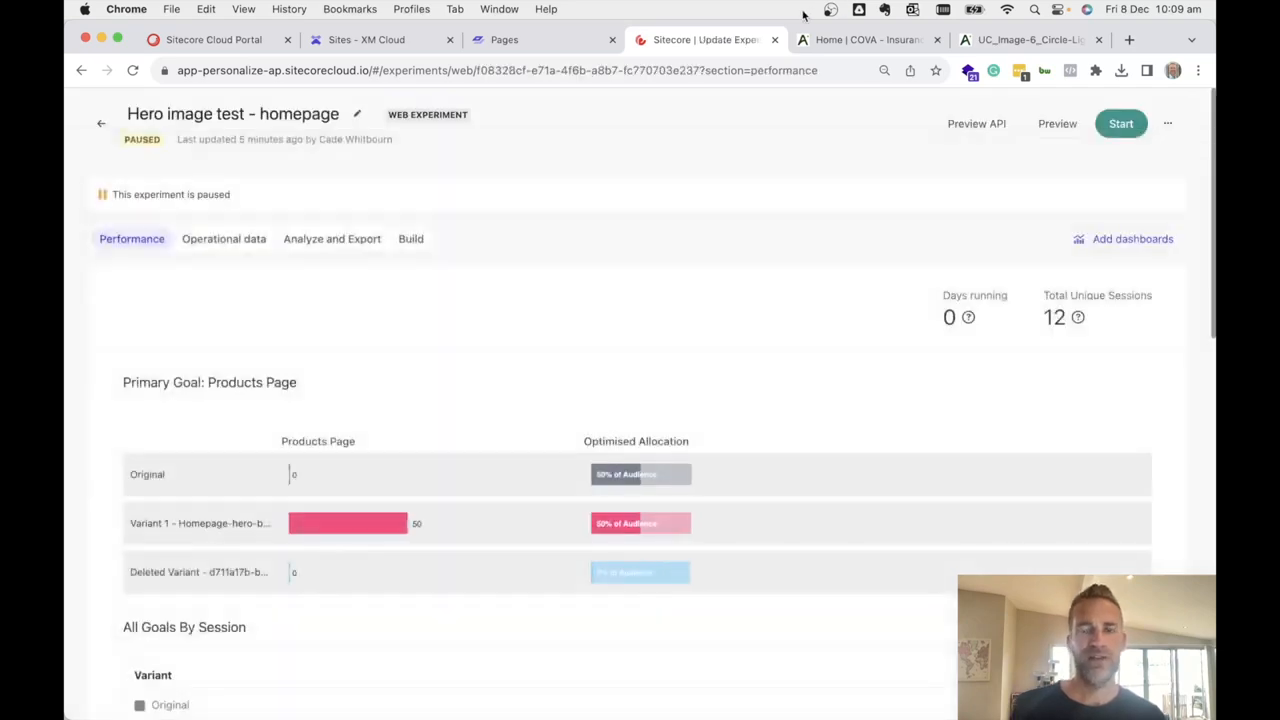
Compare the live COVA homepage hero with the UC_Image-6_Circle-Light-Gum_RGB_web image and its URL, and return to the experiment
left_click(860, 41)
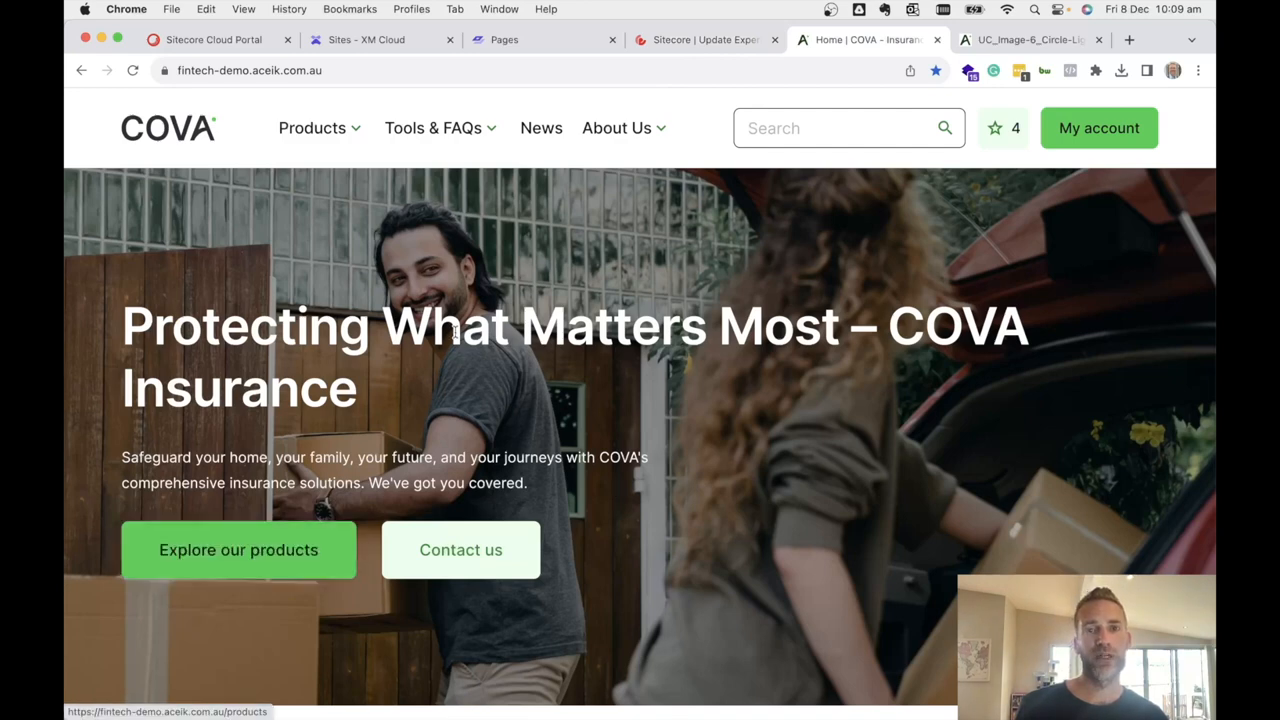
left_click(1020, 40)
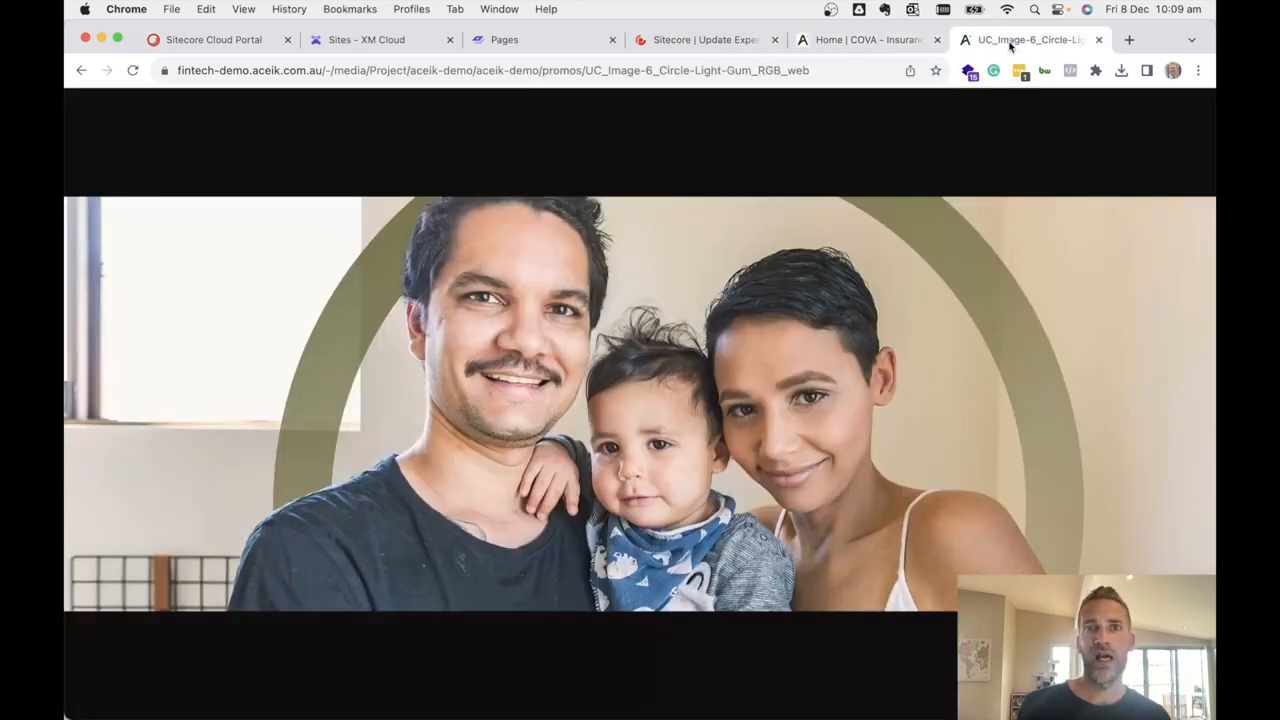
left_click(590, 73)
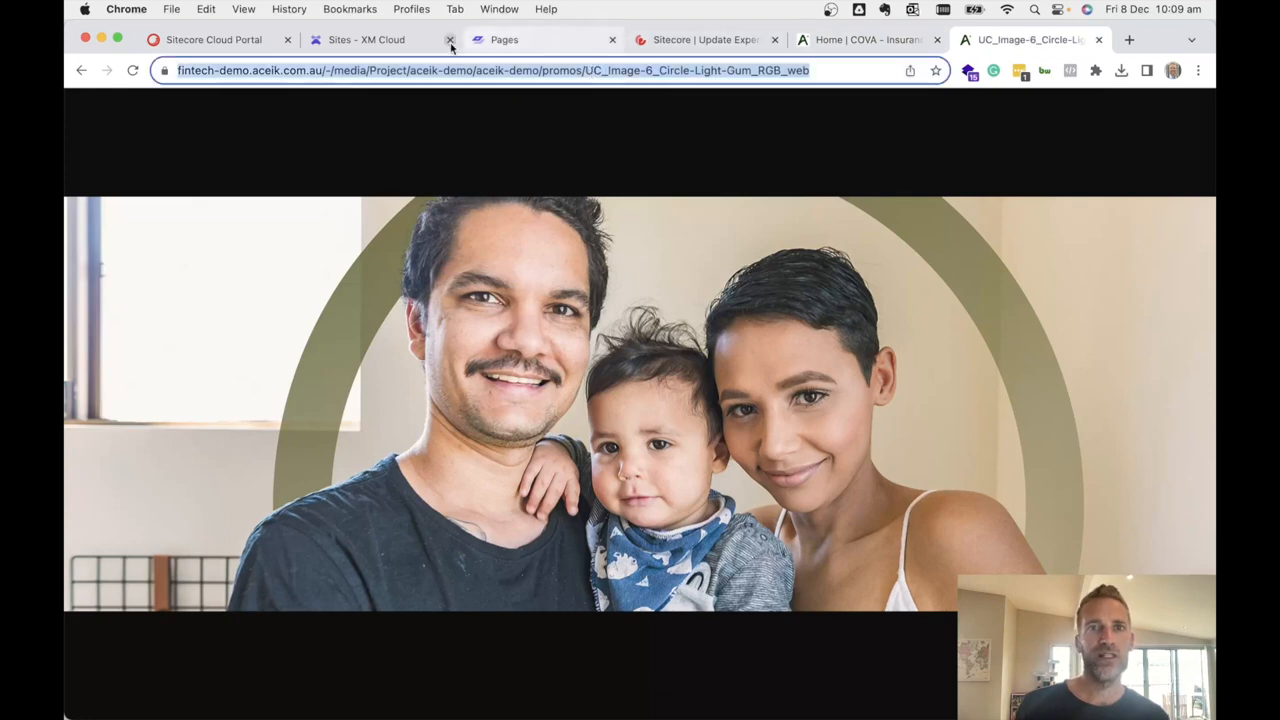
left_click(694, 40)
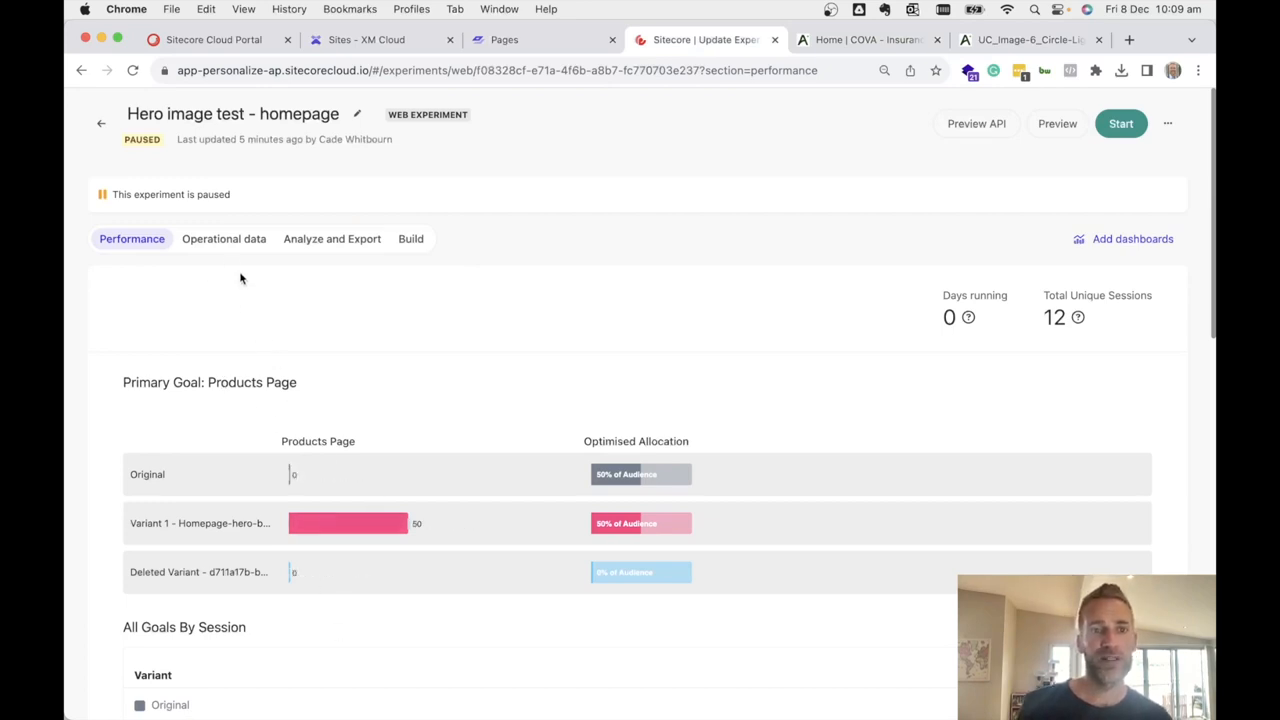
Review the hero image experiment's performance results and the original and variant listed in its build settings
scroll(400, 563, "down", 5)
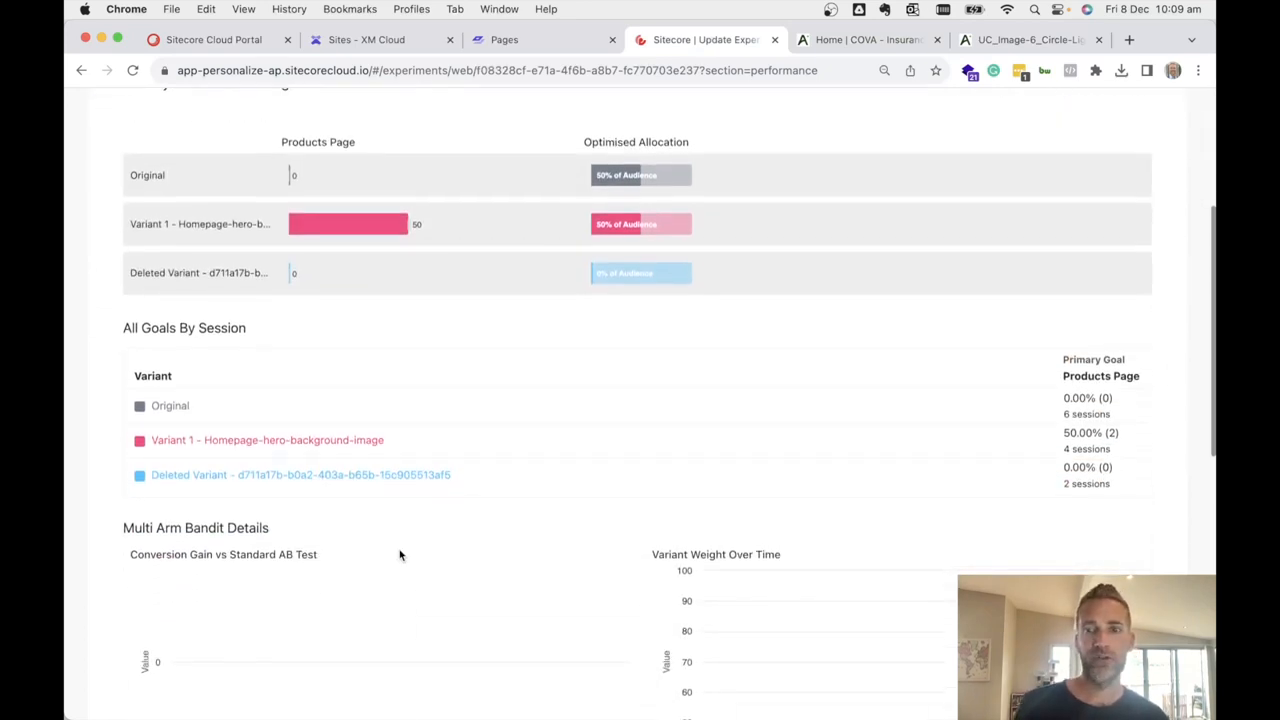
scroll(398, 550, "up", 5)
left_click(405, 246)
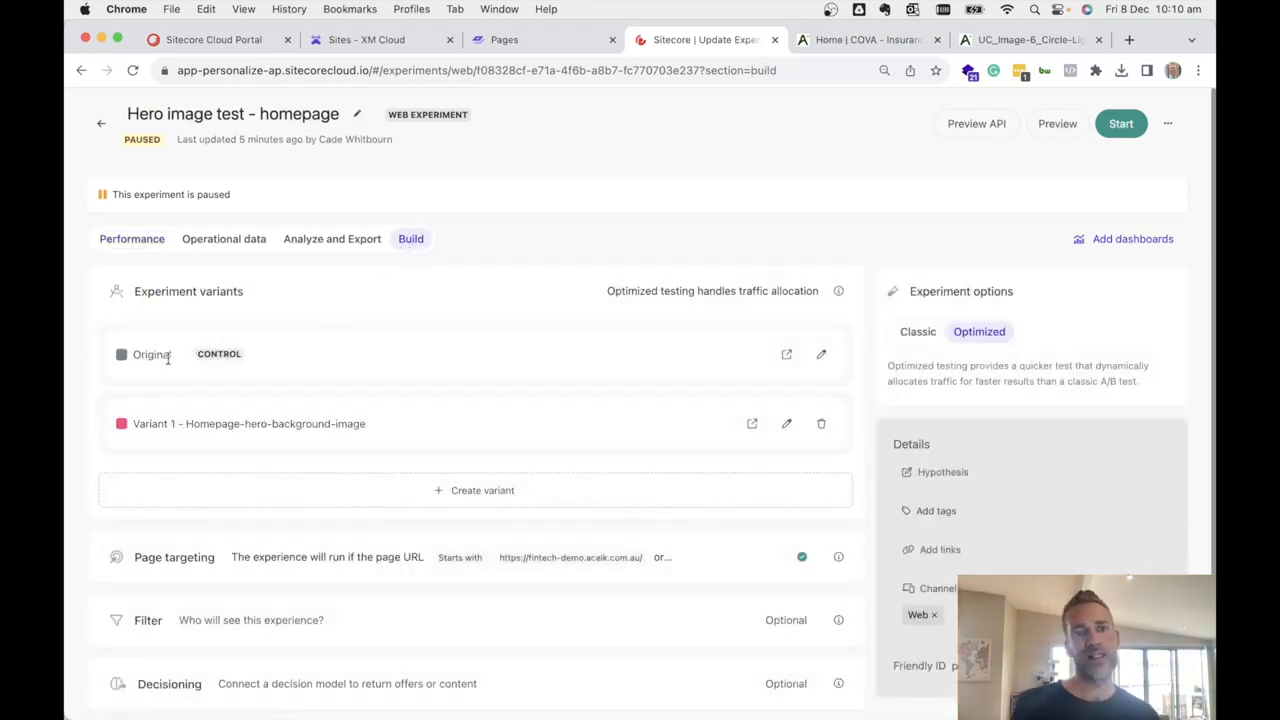
scroll(162, 365, "down", 1)
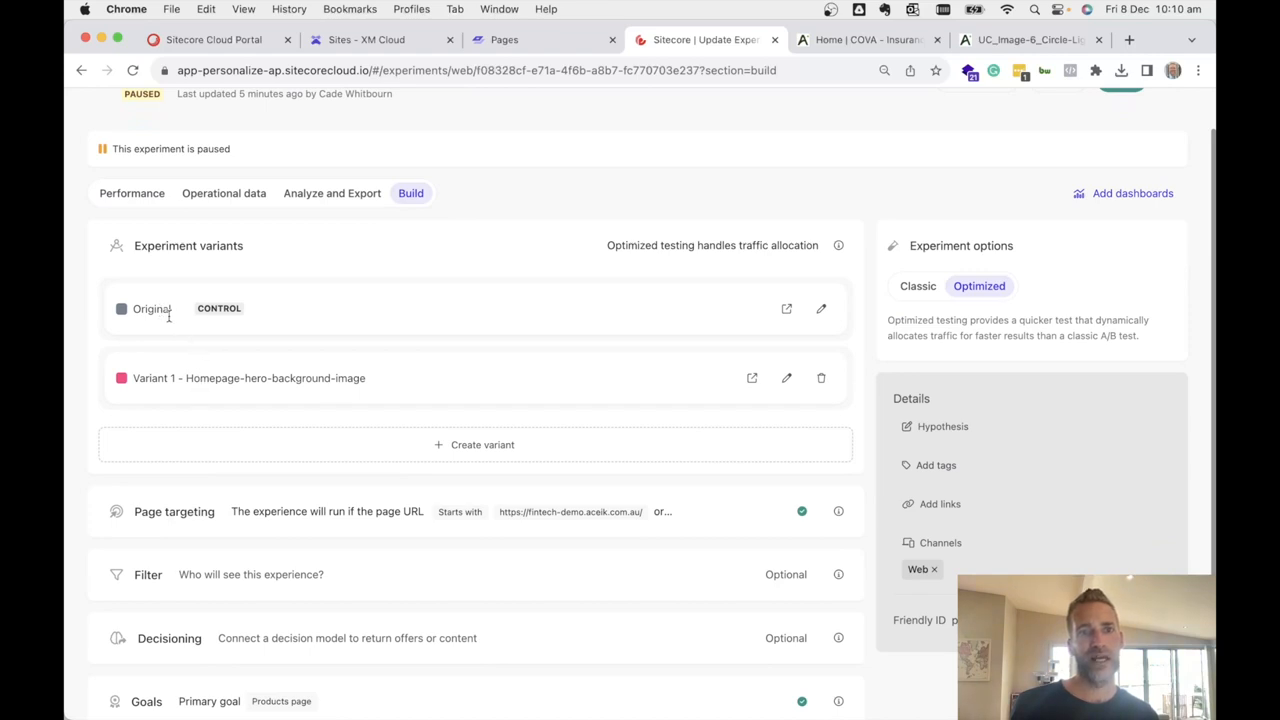
left_click_drag(145, 311, 250, 311)
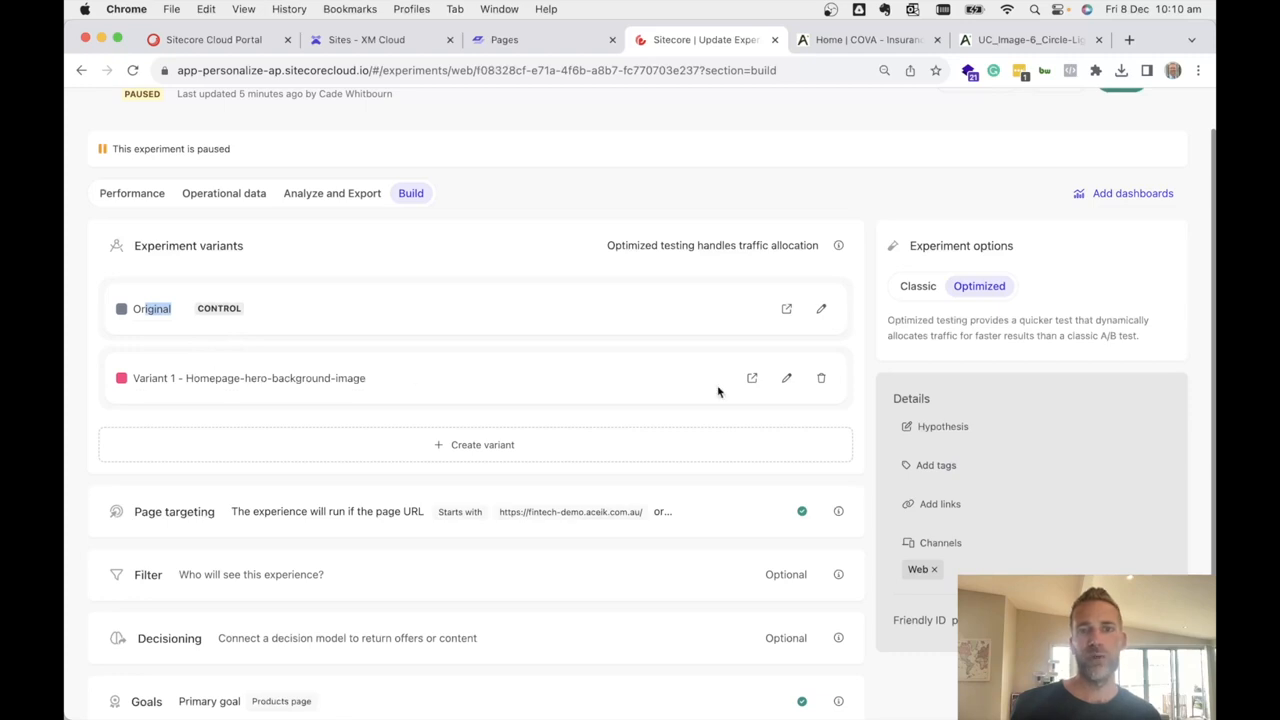
left_click(788, 379)
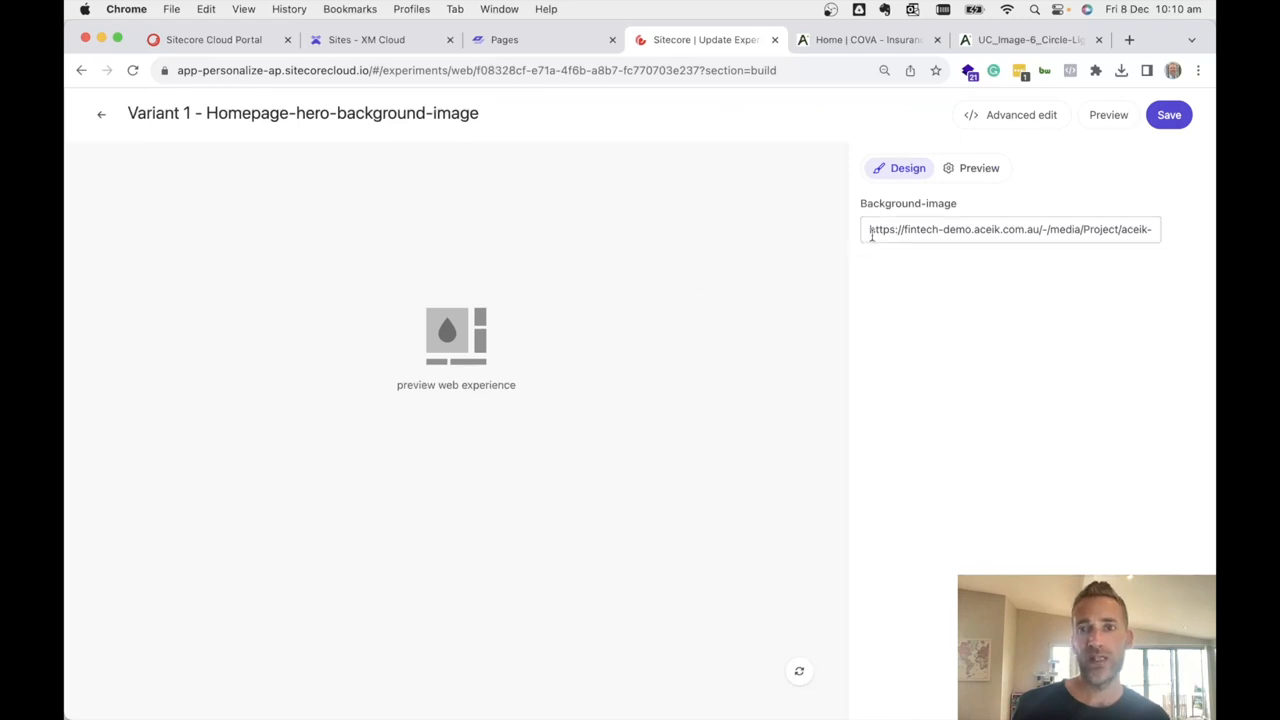
left_click_drag(869, 232, 1202, 241)
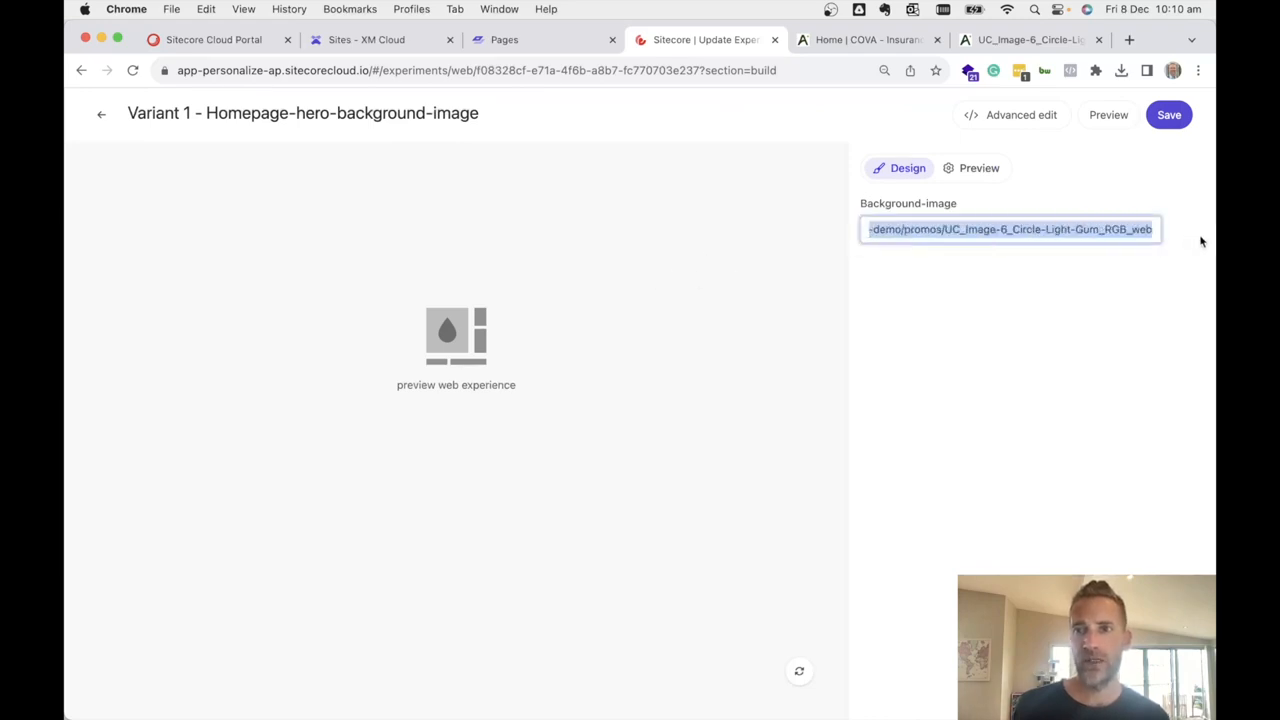
left_click(992, 289)
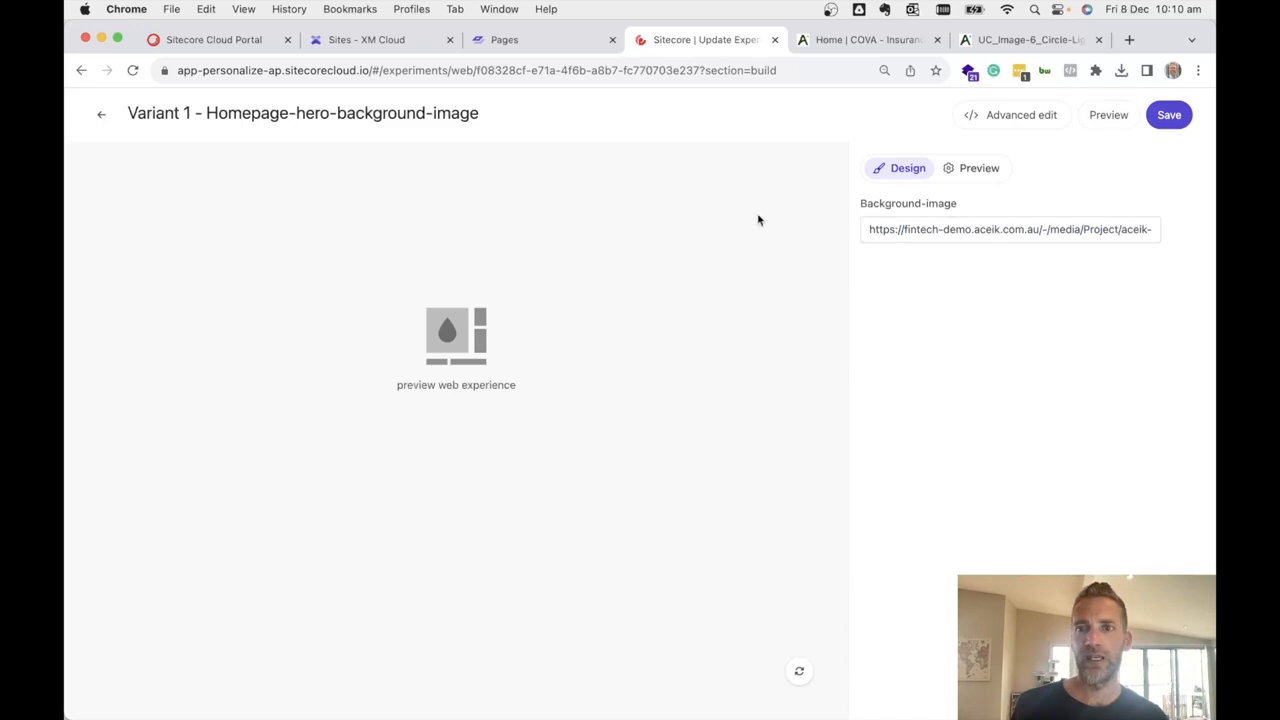
left_click(1110, 120)
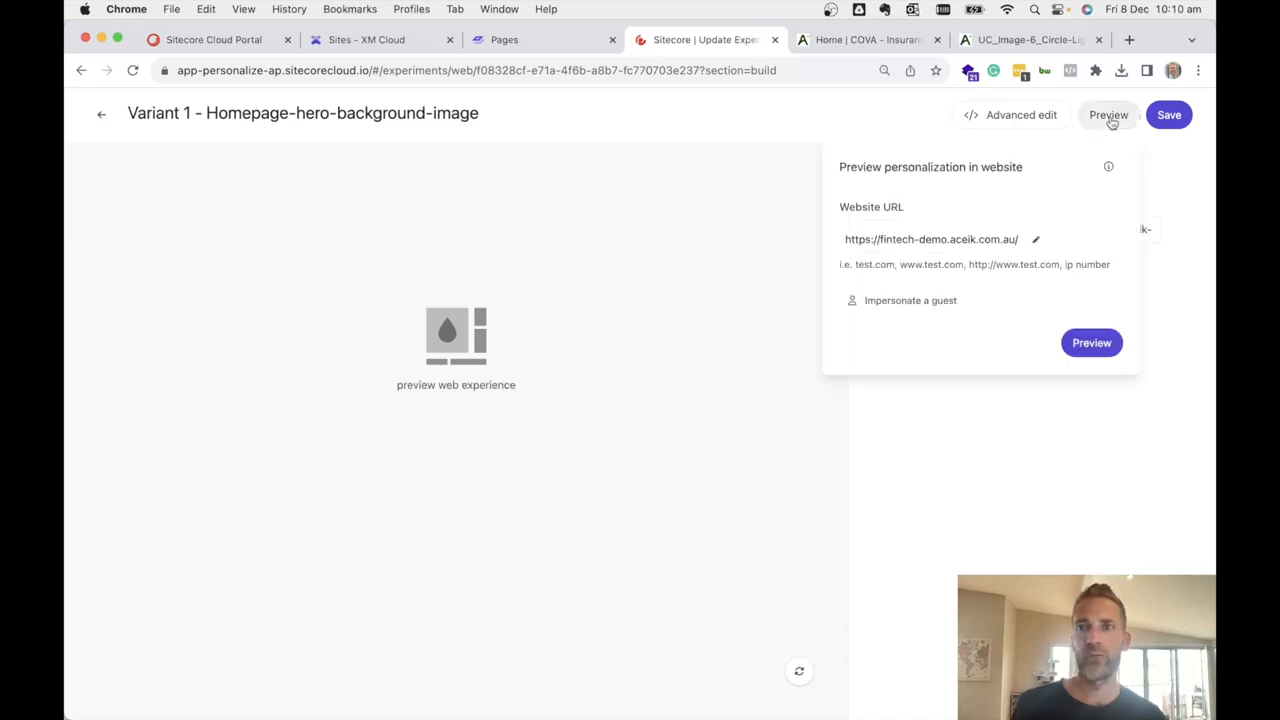
left_click(1087, 346)
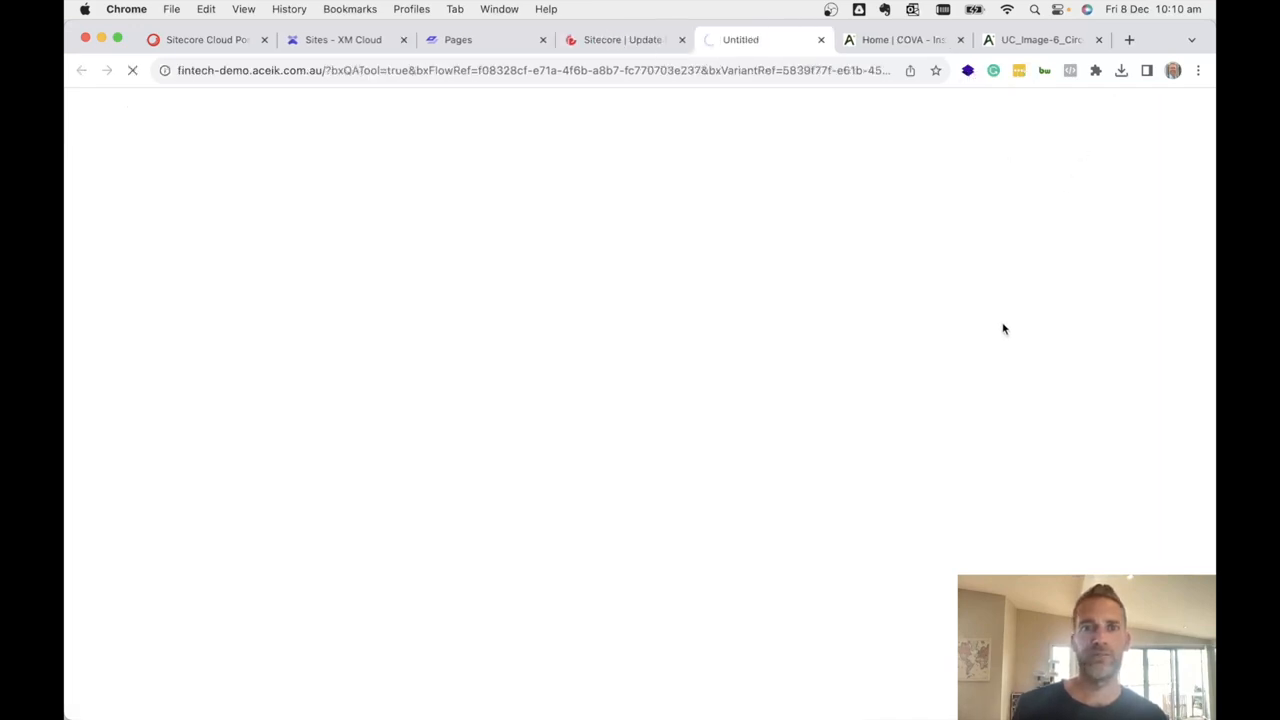
Check Variant 1 on the COVA homepage preview, switch the QA Tool to Original, reload and review the original hero
scroll(676, 398, "down", 3)
scroll(676, 403, "up", 3)
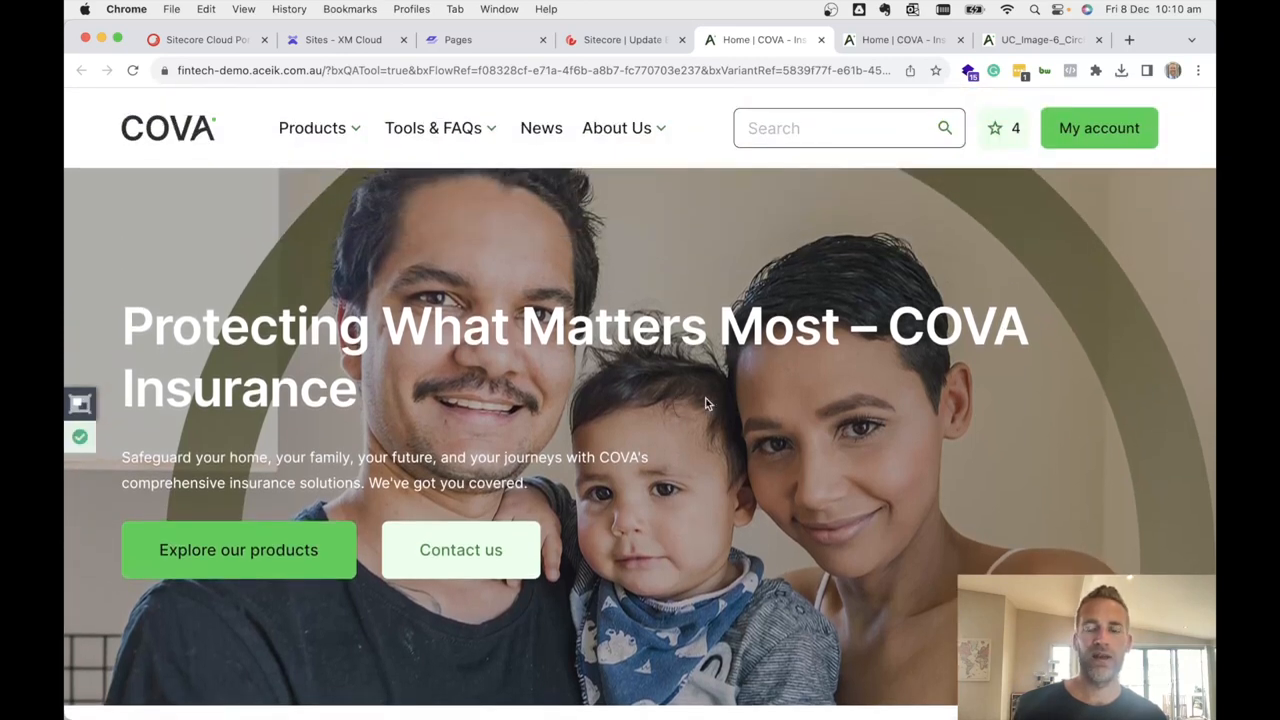
left_click(82, 405)
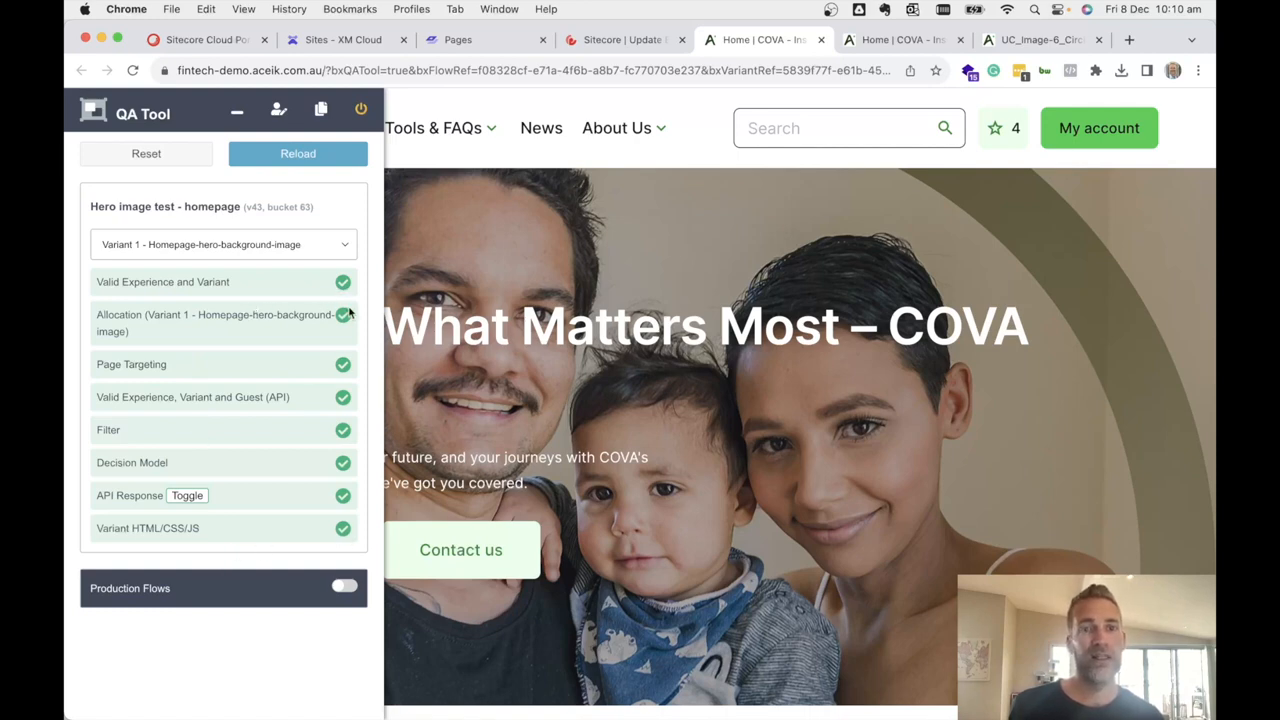
left_click(296, 252)
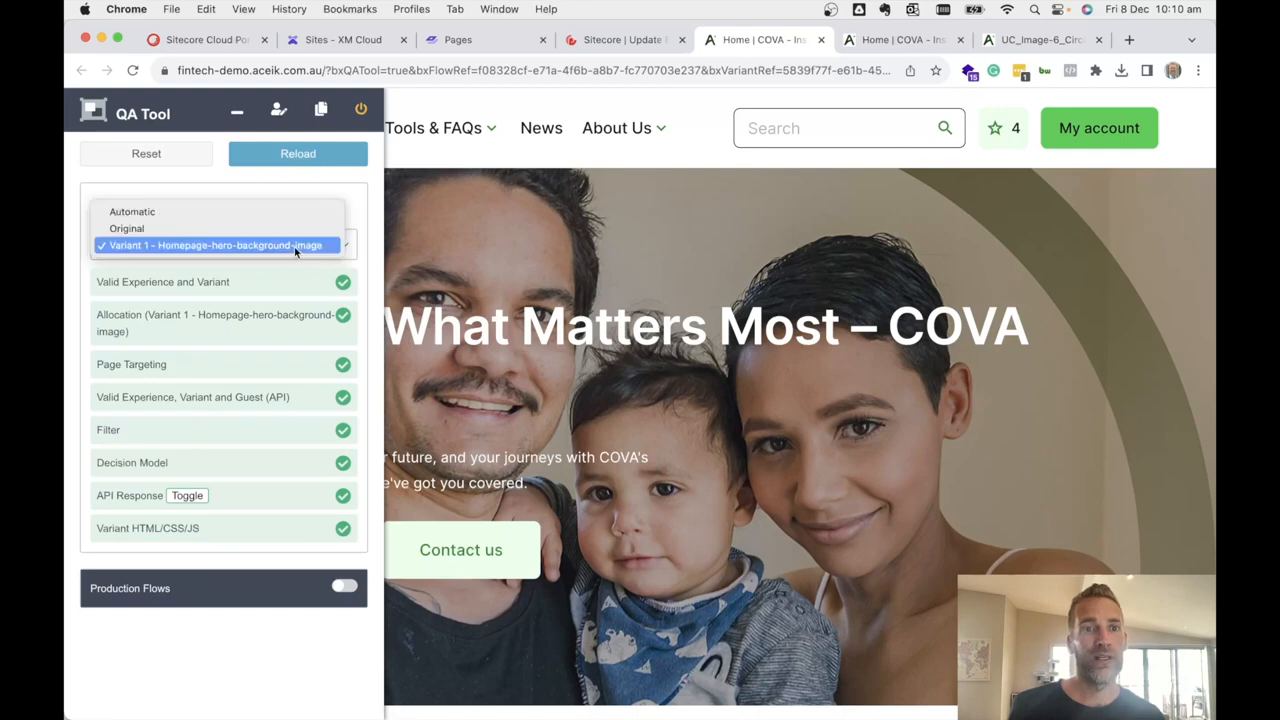
left_click(235, 228)
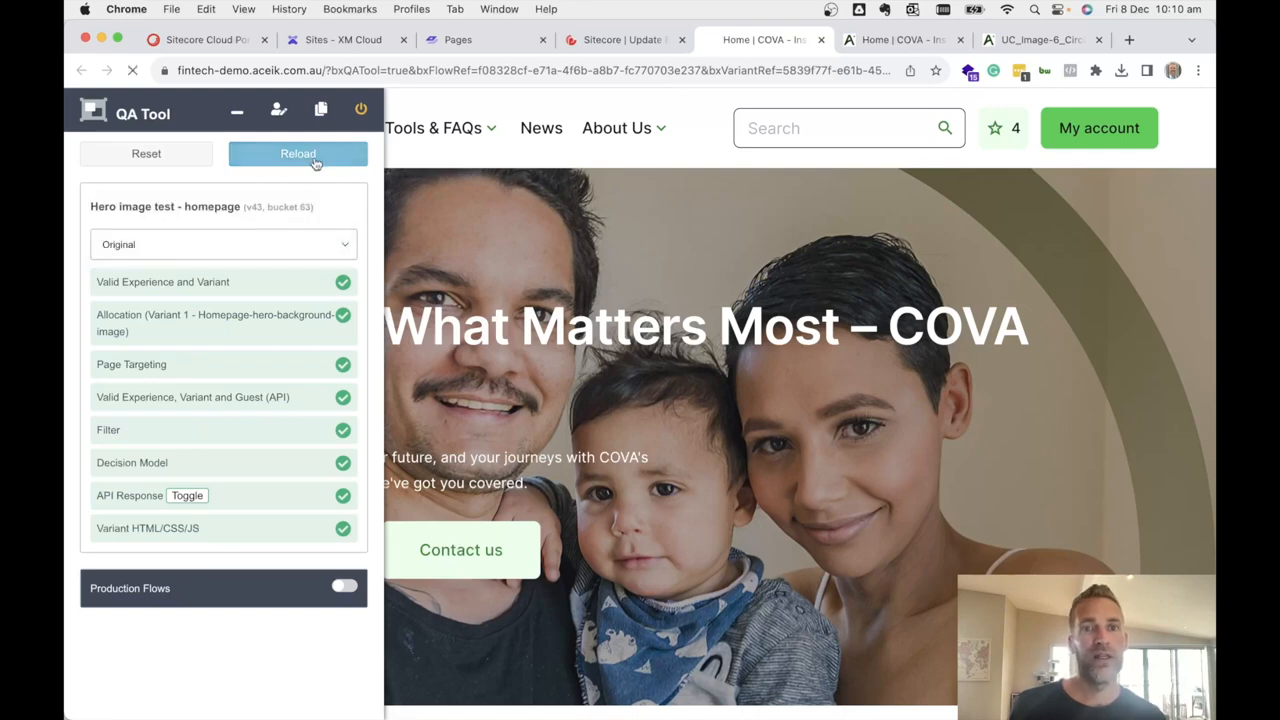
left_click(314, 156)
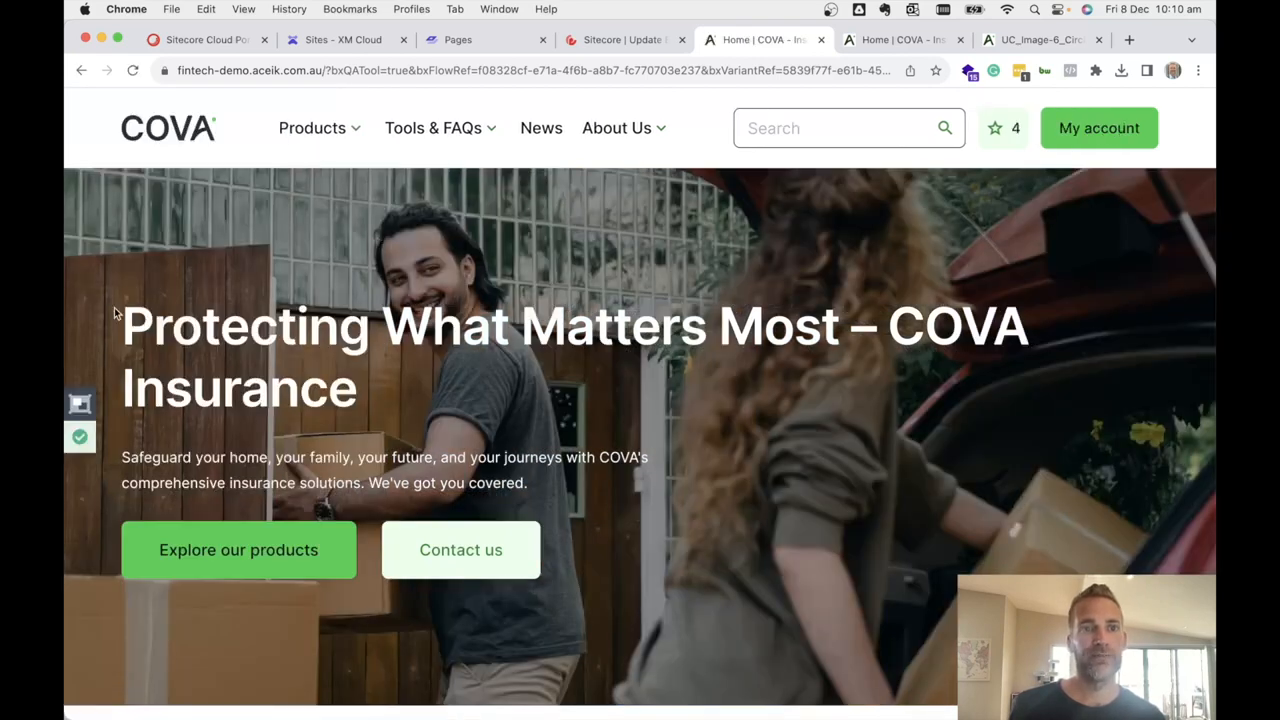
left_click(79, 406)
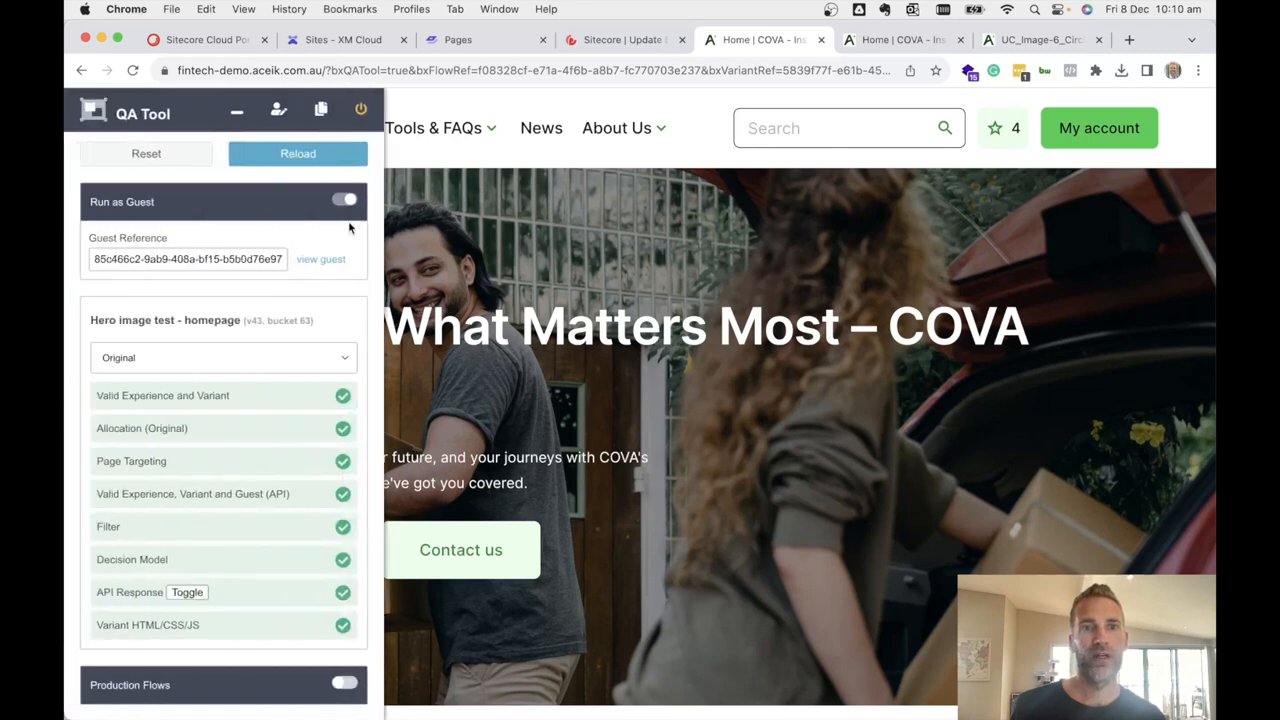
Close the homepage preview, save Variant 1 - Homepage-hero-background-image and return to the experiment's build settings
left_click(819, 40)
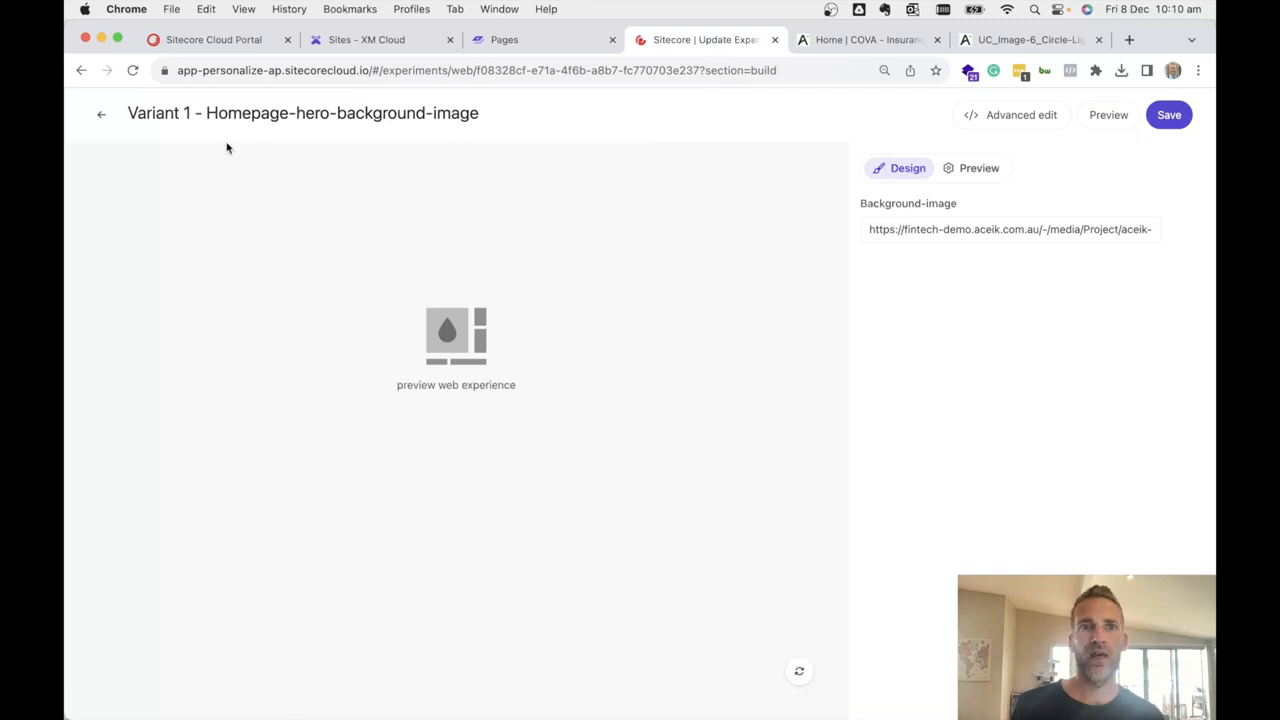
left_click(1168, 118)
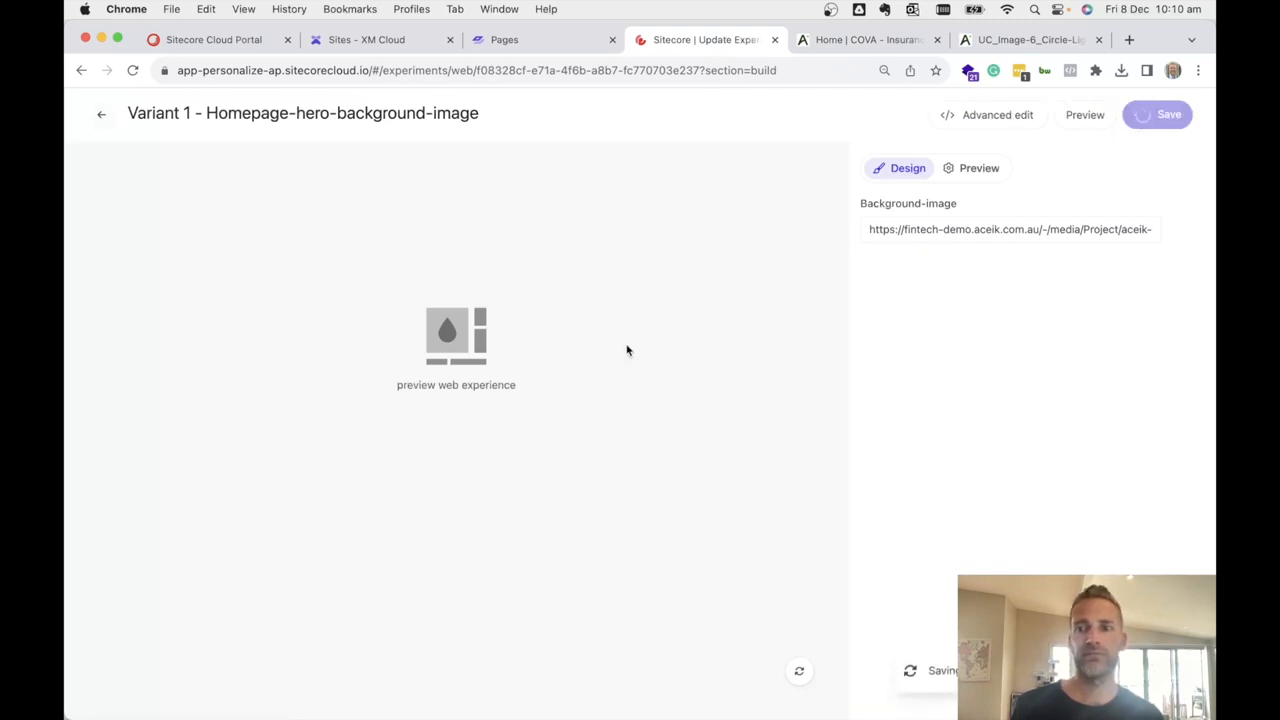
left_click(101, 114)
Open the experiment's page targeting for editing and examine the Starts with URL rule and the excluded page pattern
scroll(481, 398, "down", 1)
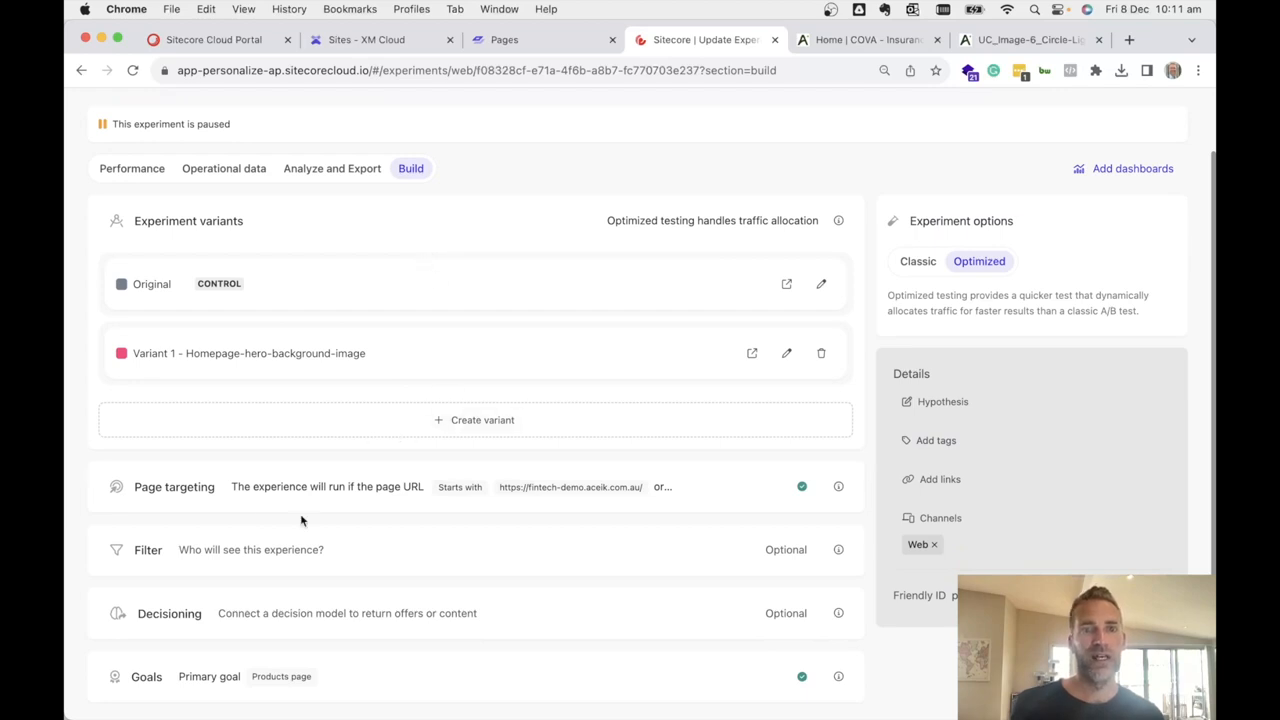
left_click(323, 497)
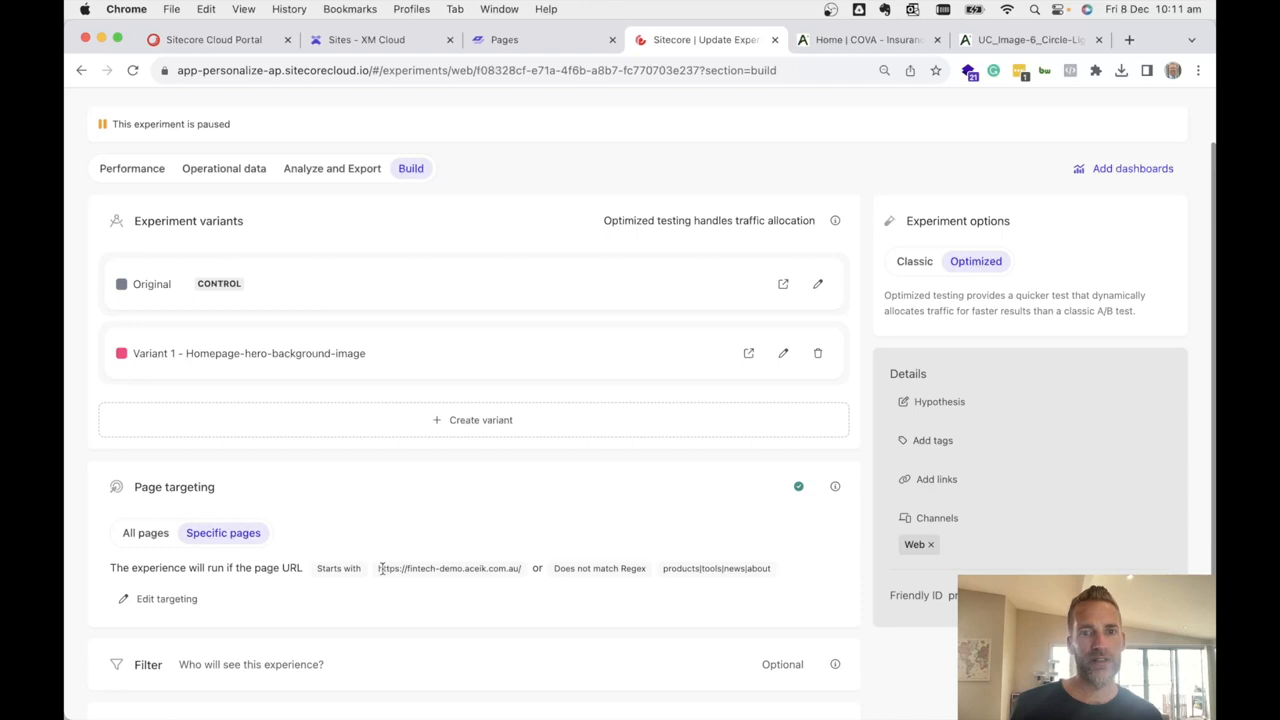
left_click_drag(385, 569, 524, 573)
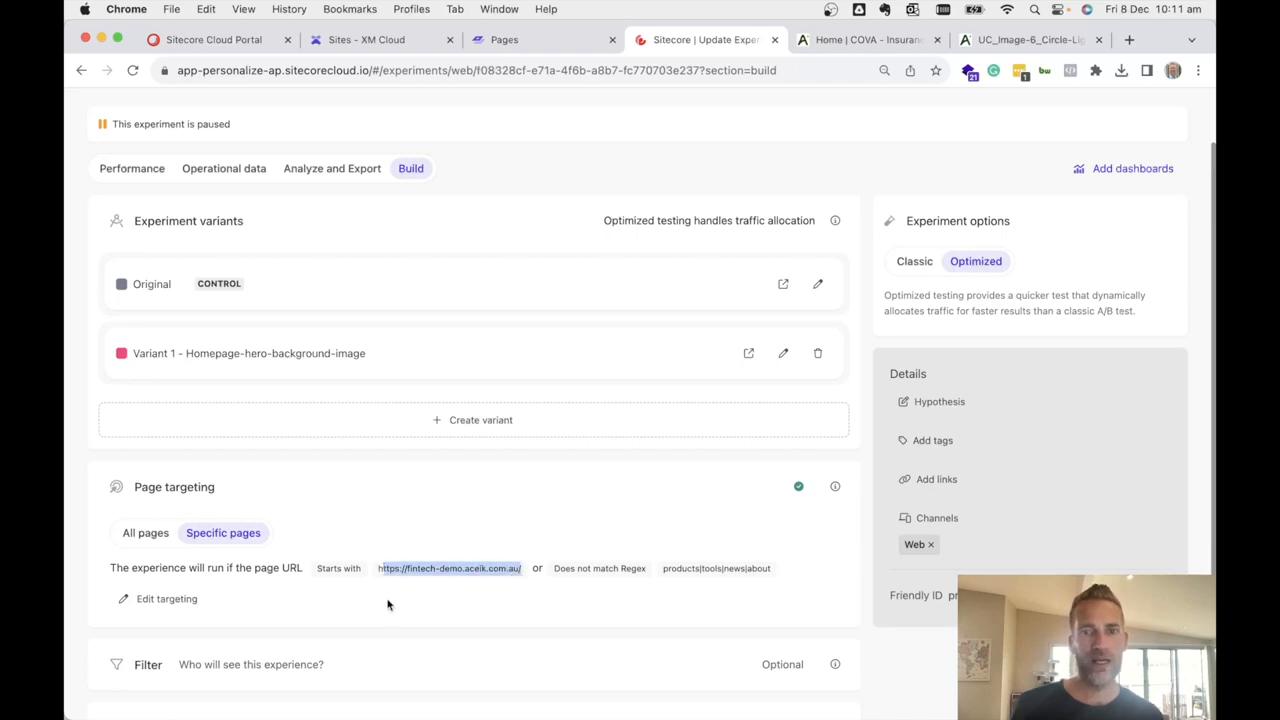
left_click_drag(398, 568, 517, 570)
left_click(166, 598)
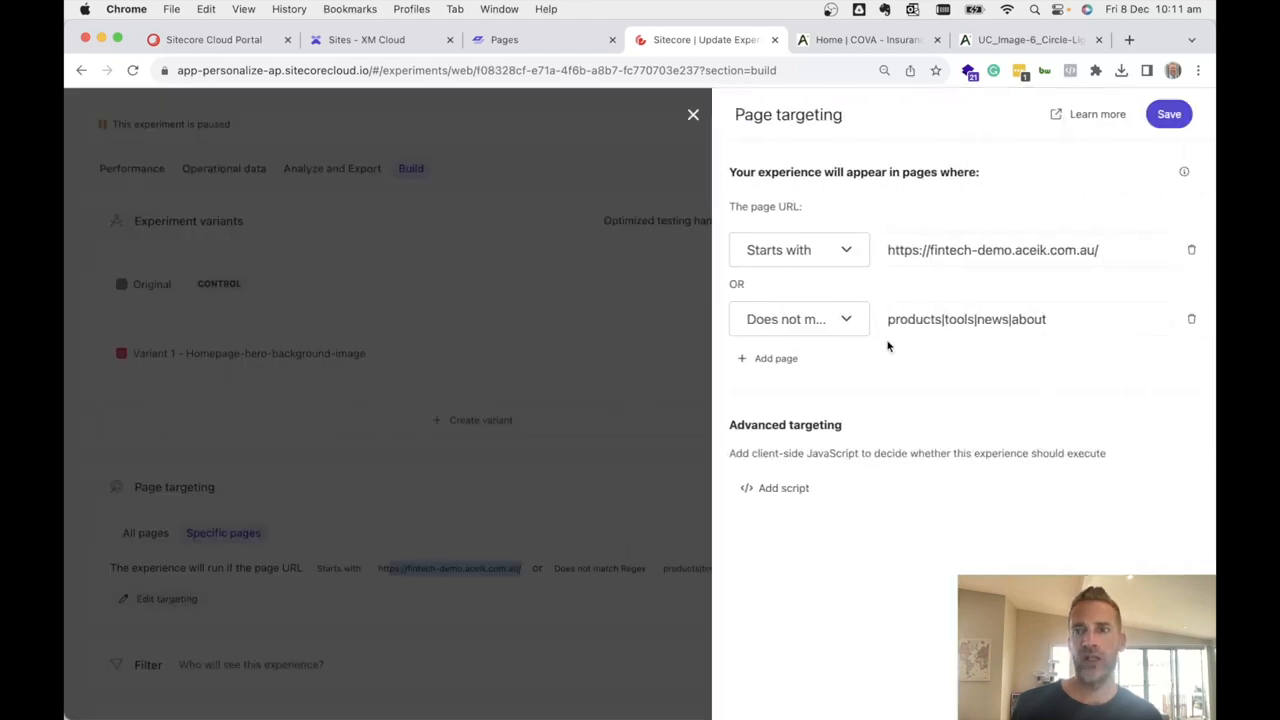
left_click_drag(888, 320, 1094, 324)
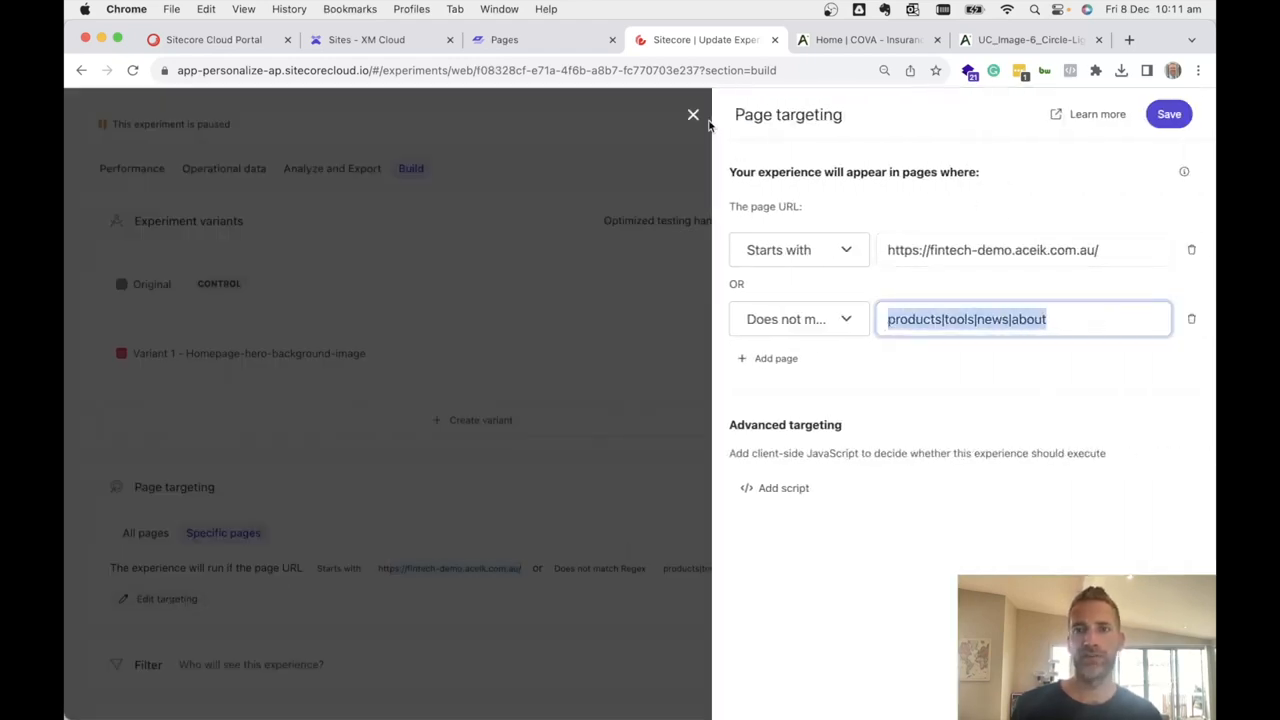
left_click_drag(890, 250, 1100, 250)
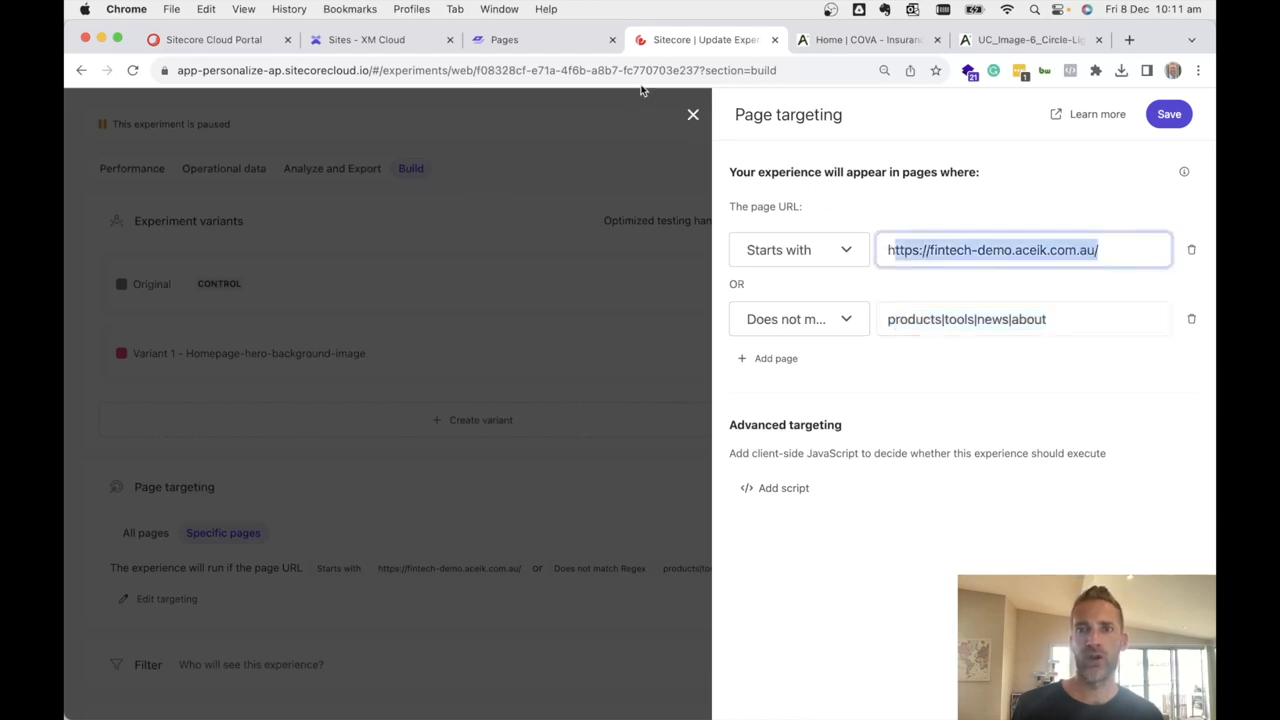
Look through the match conditions available for the second page URL rule and close page targeting without changes
left_click(817, 318)
scroll(780, 412, "down", 2)
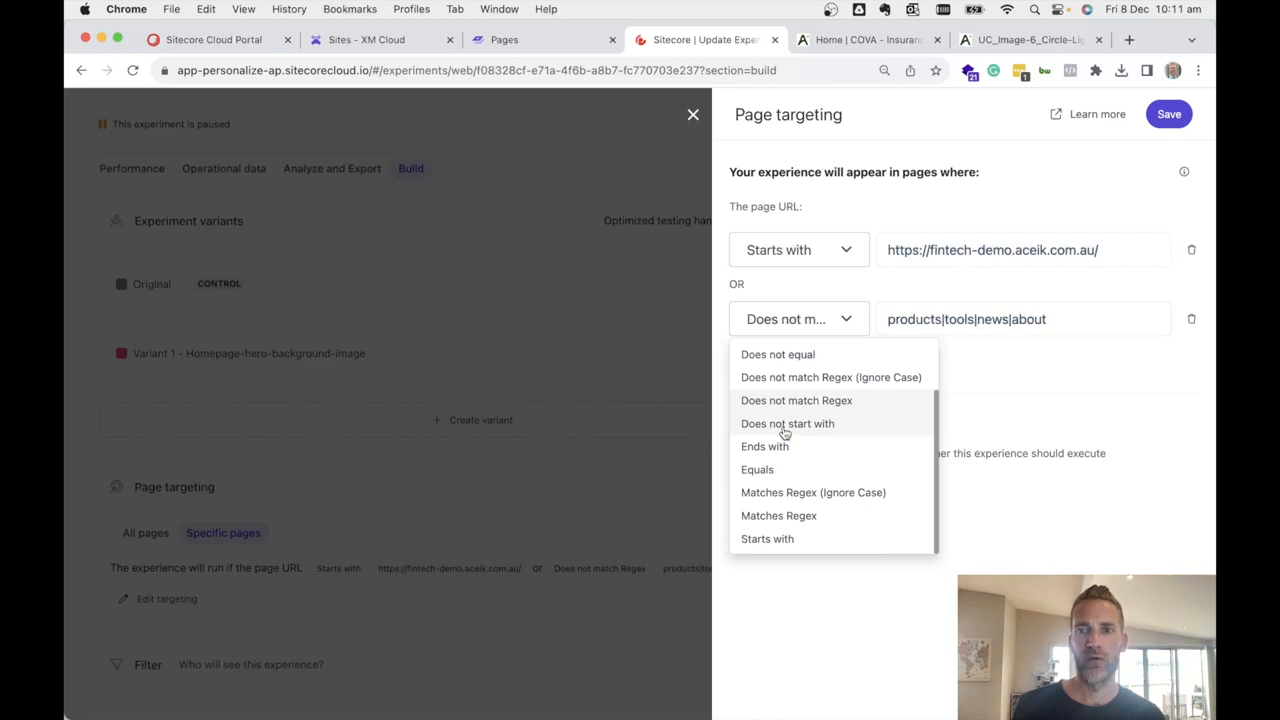
scroll(779, 425, "up", 2)
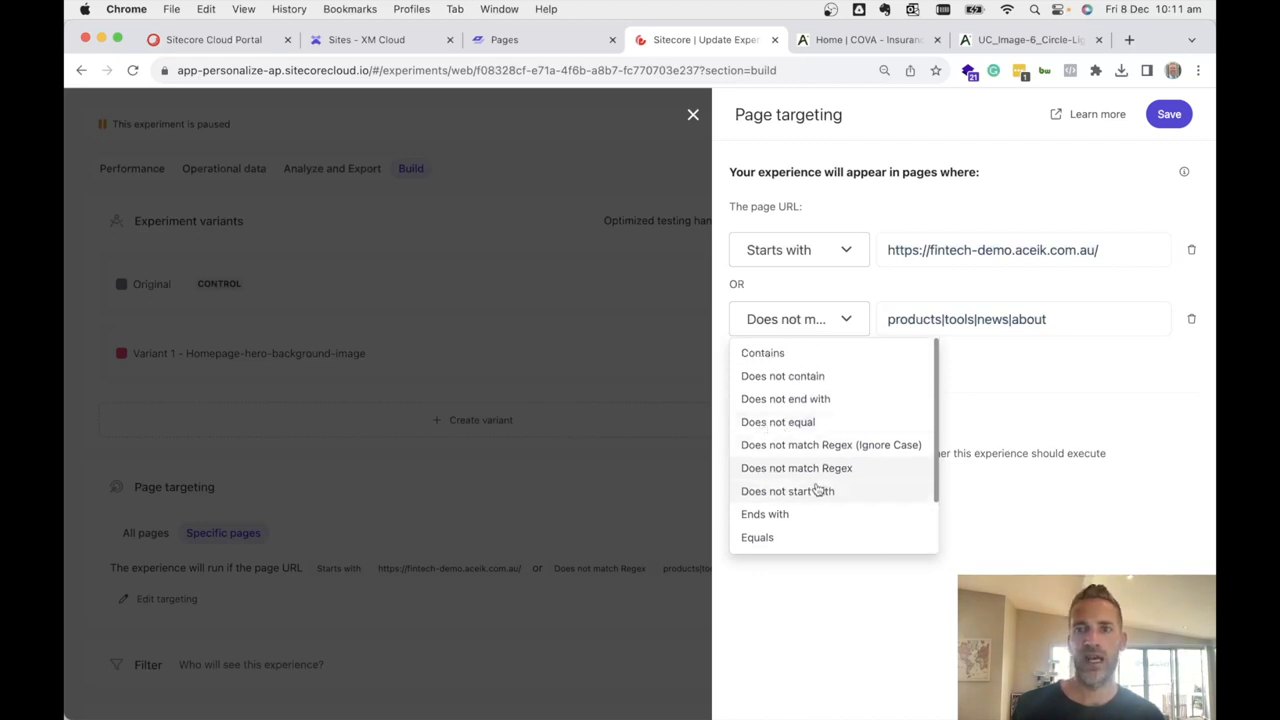
scroll(820, 486, "down", 2)
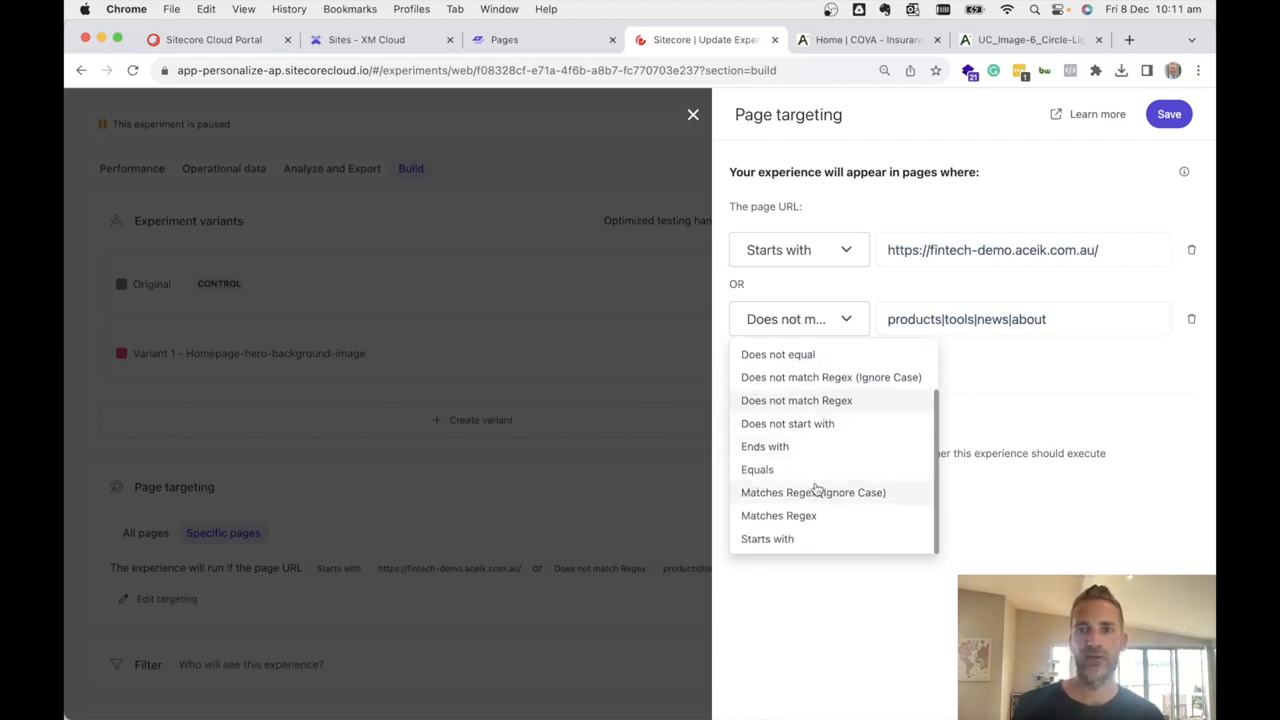
left_click(975, 370)
left_click(697, 115)
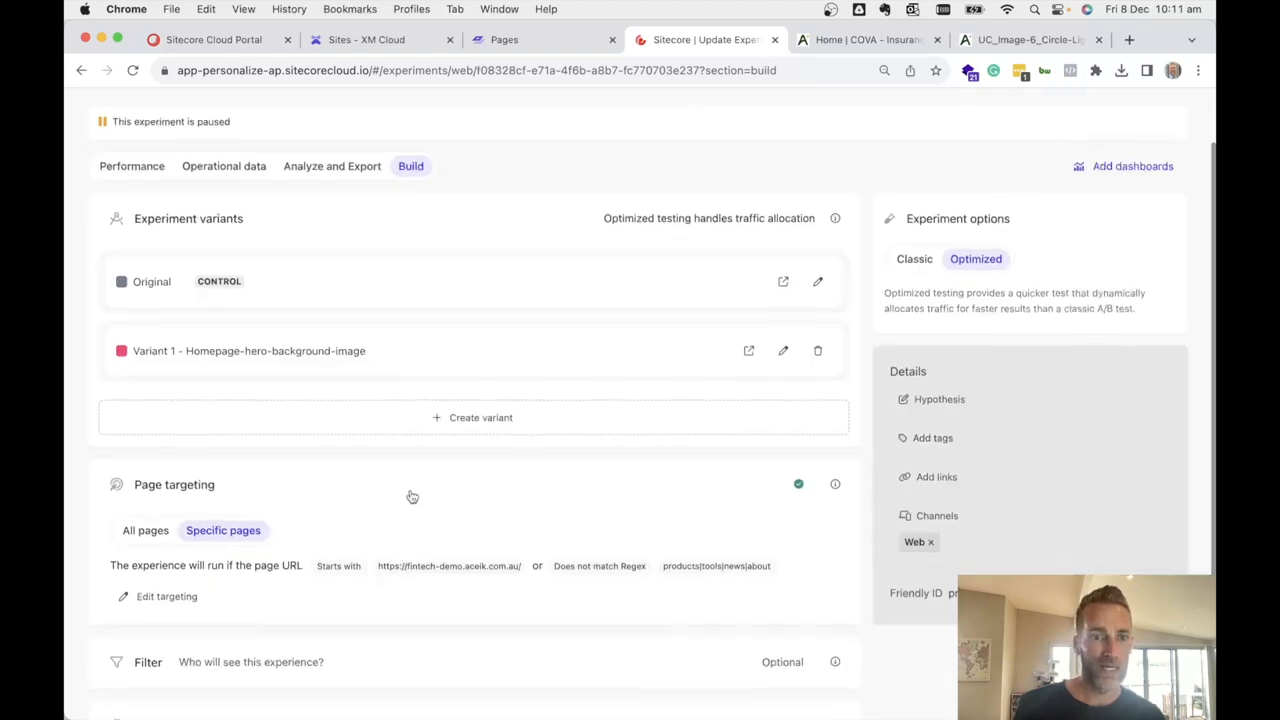
Inspect the primary goal "Products page", including its tracked page name and winning variant definition, and close it
scroll(400, 500, "down", 2)
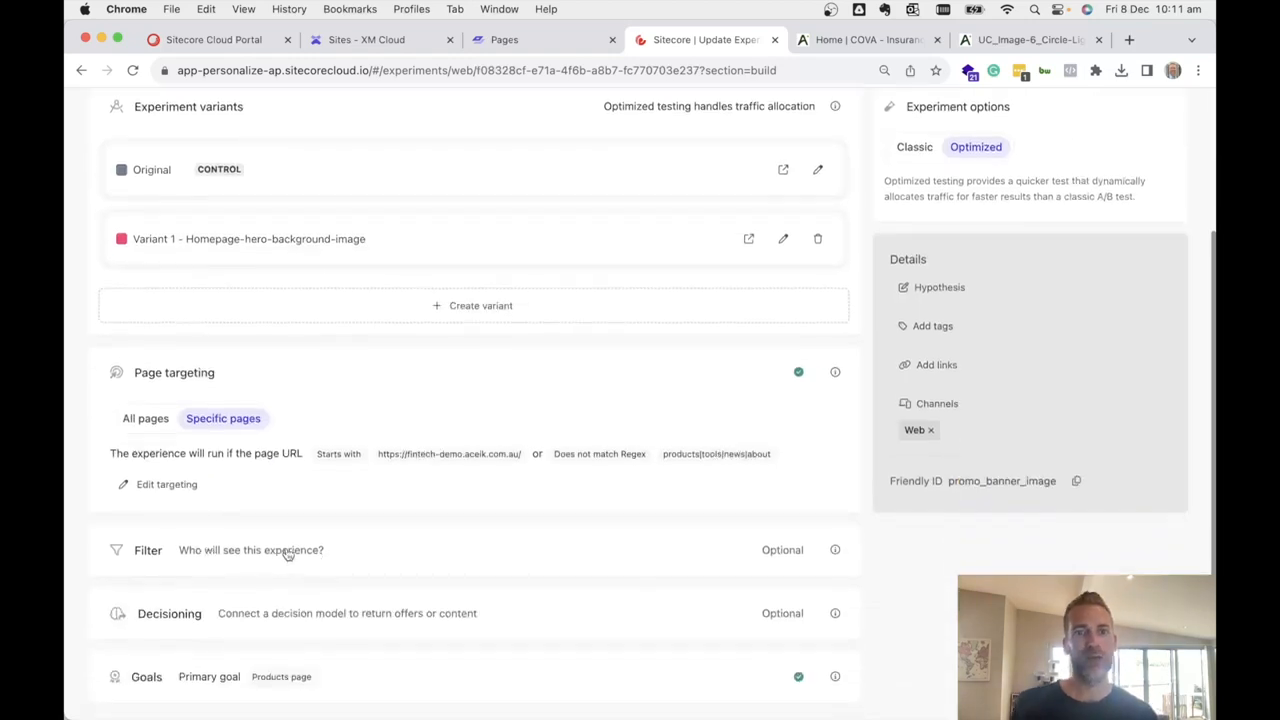
left_click(364, 680)
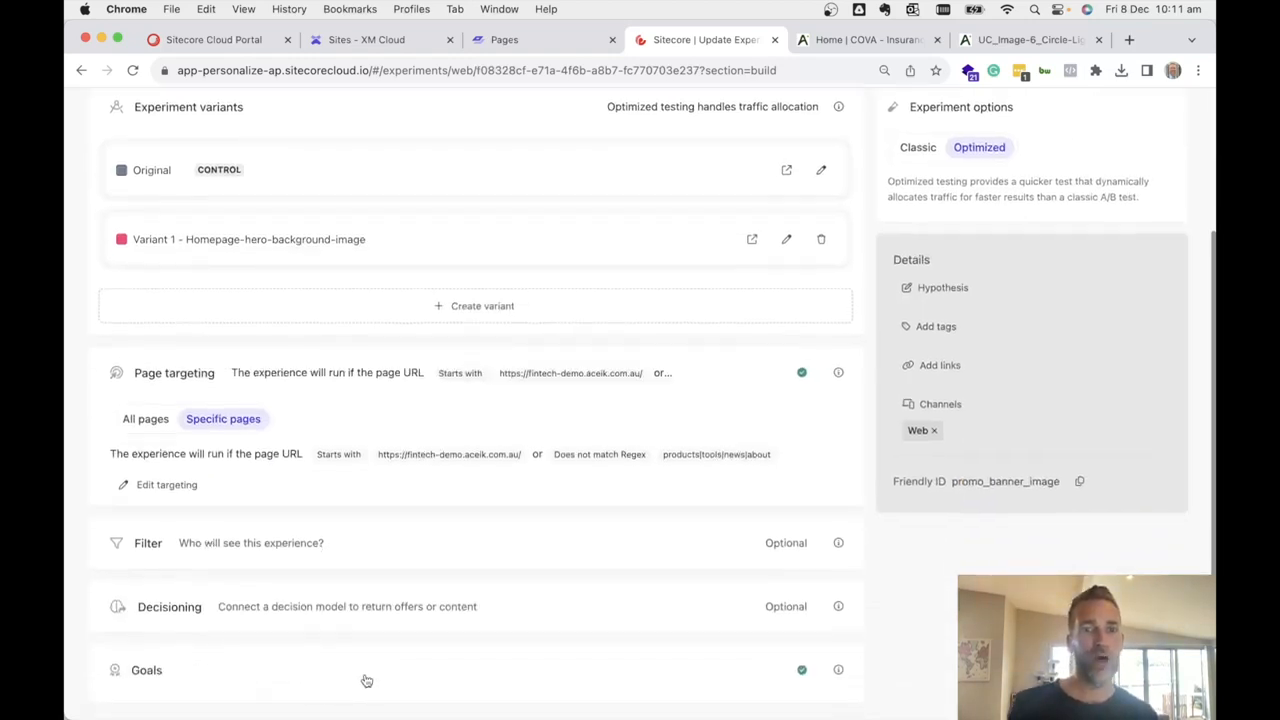
left_click(195, 645)
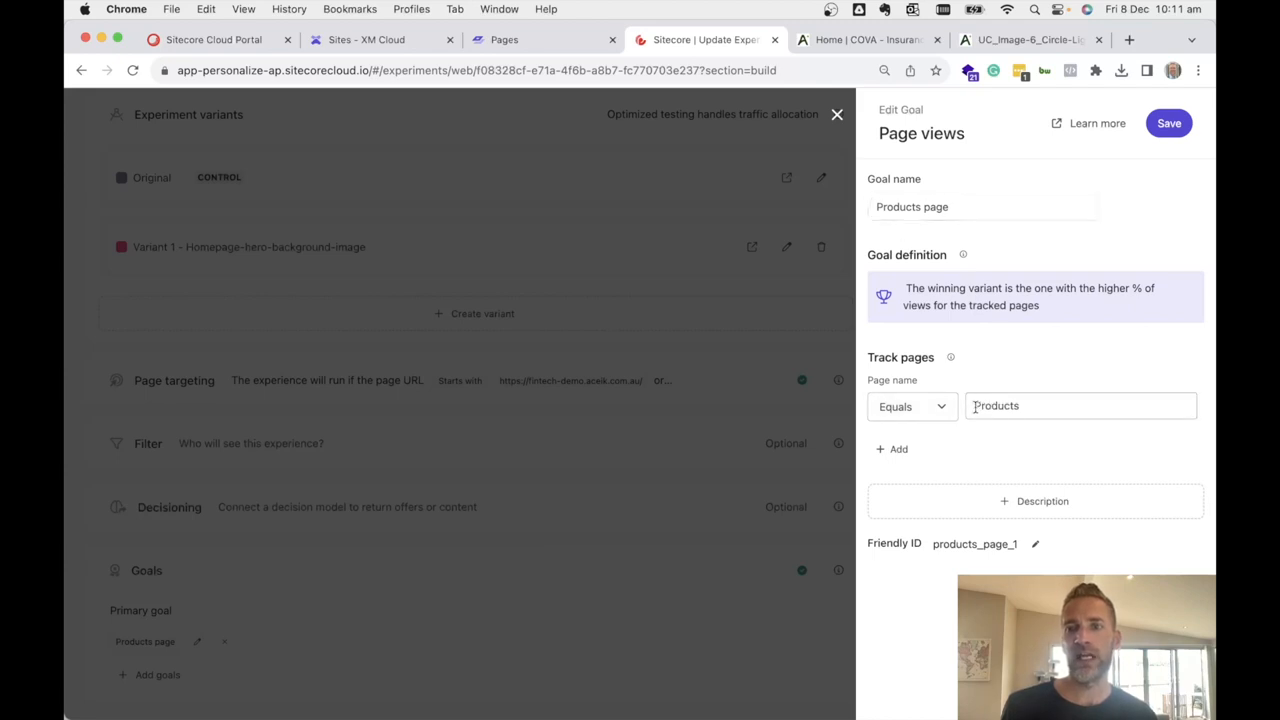
left_click_drag(975, 406, 1052, 407)
left_click(976, 314)
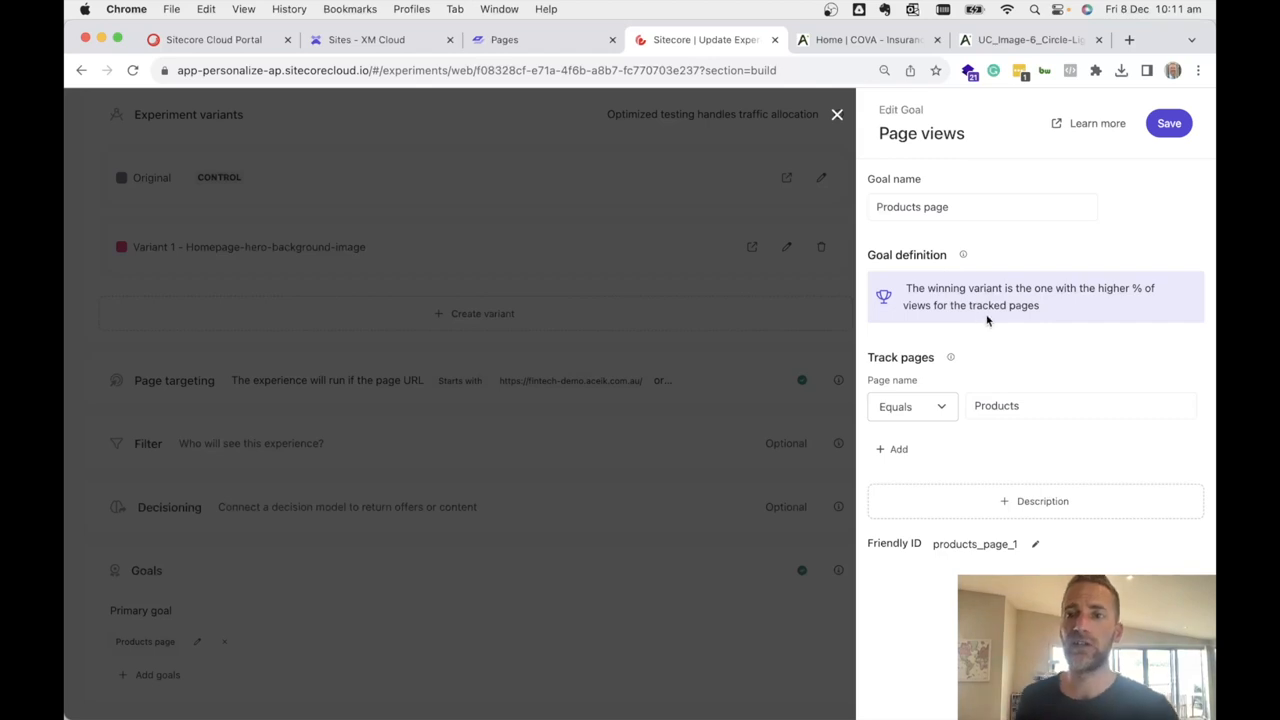
left_click(837, 115)
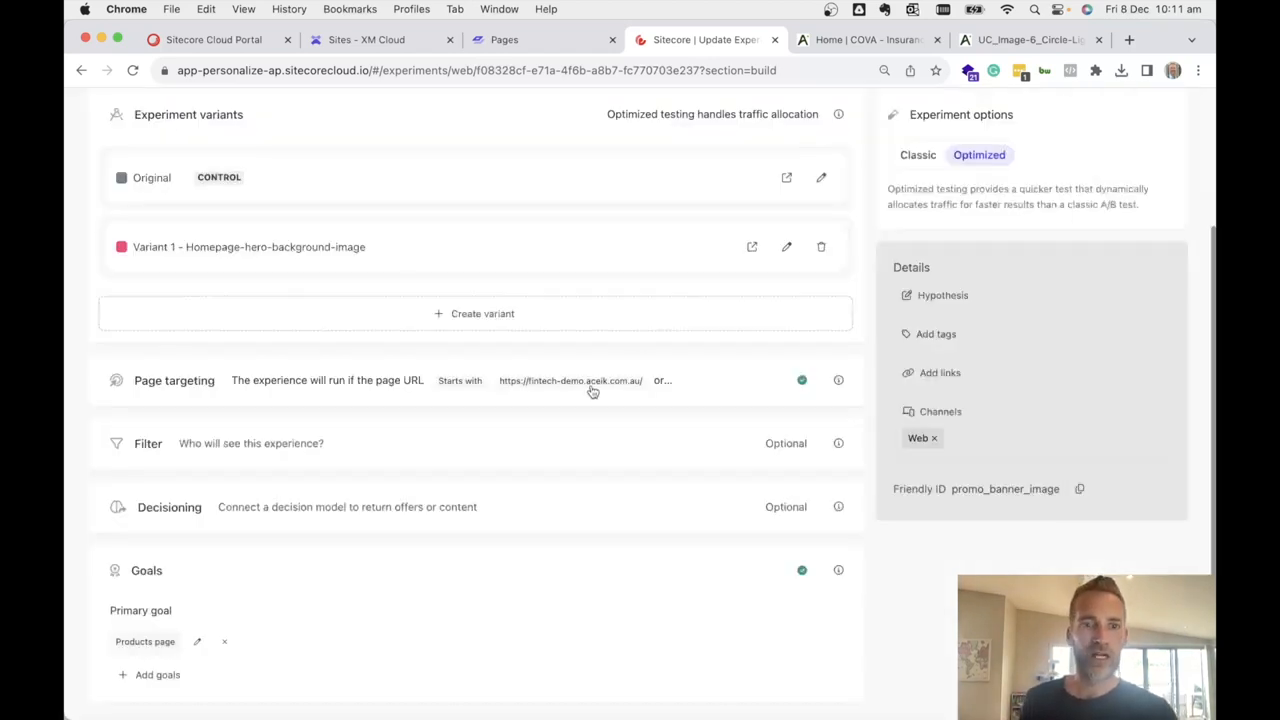
Start the experiment "Hero image test - homepage" with start Now and end Run forever, and dismiss the launch notice
scroll(594, 380, "up", 3)
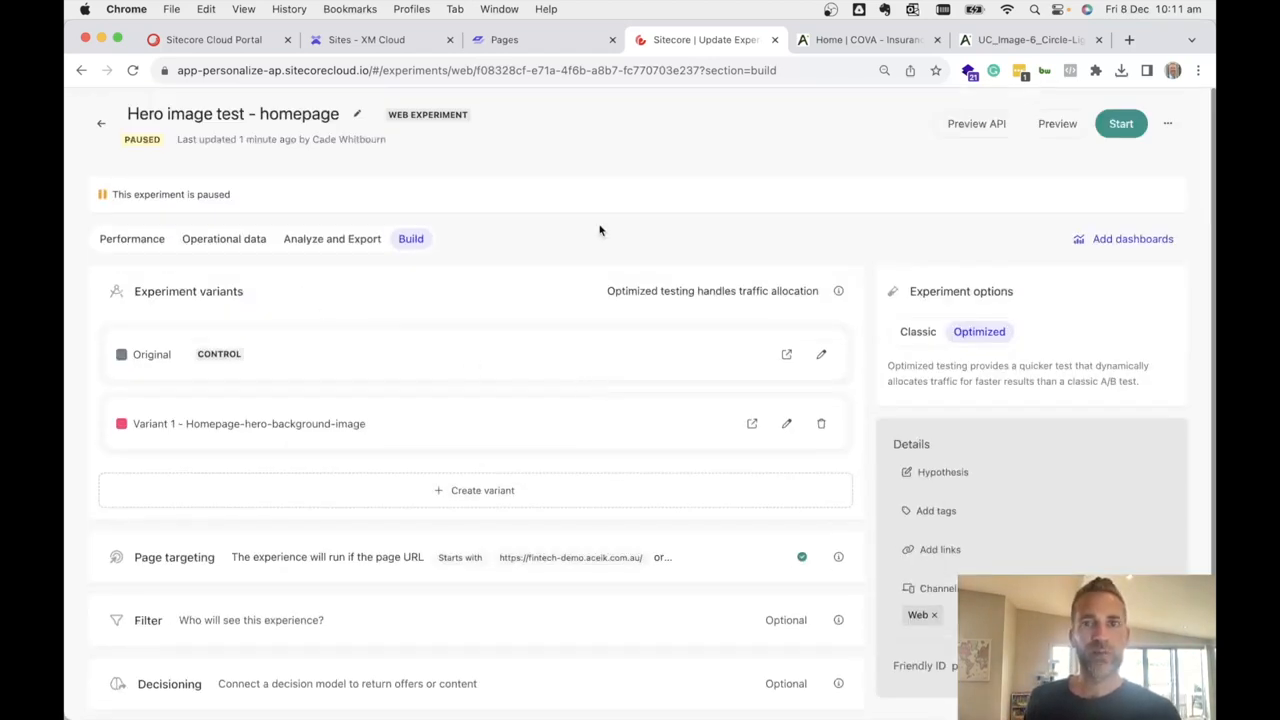
left_click(1121, 124)
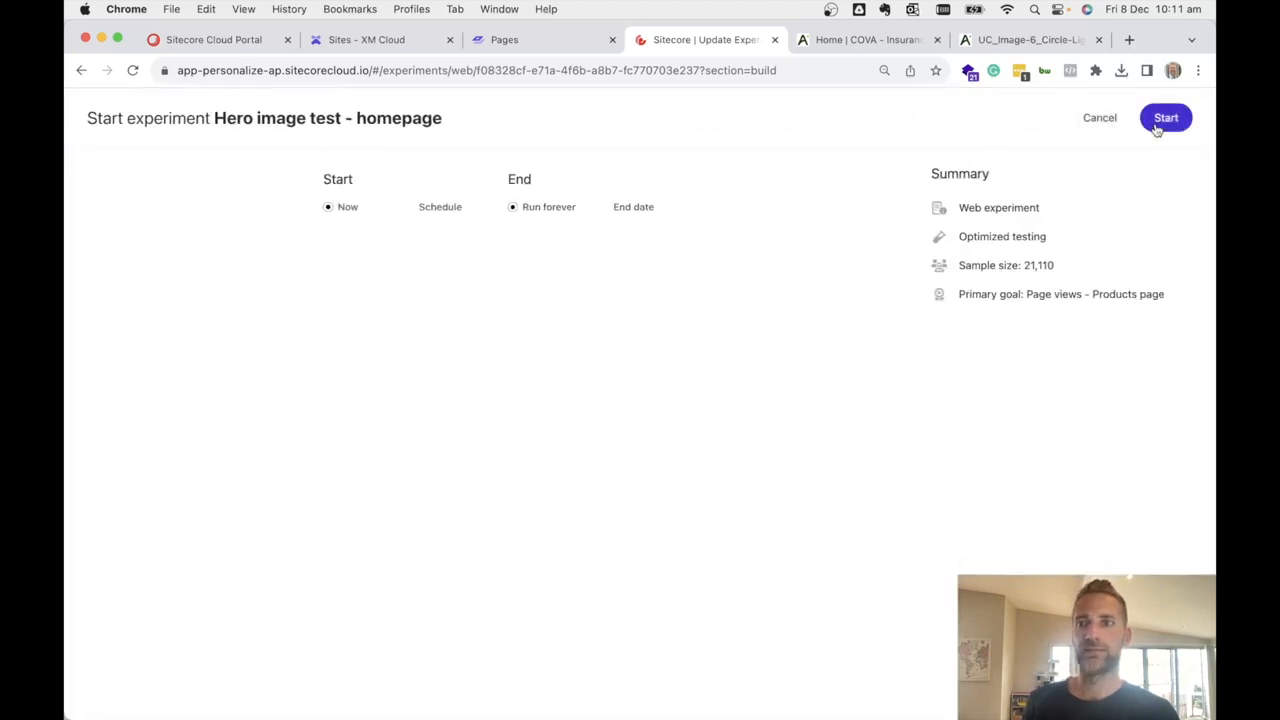
left_click(1100, 122)
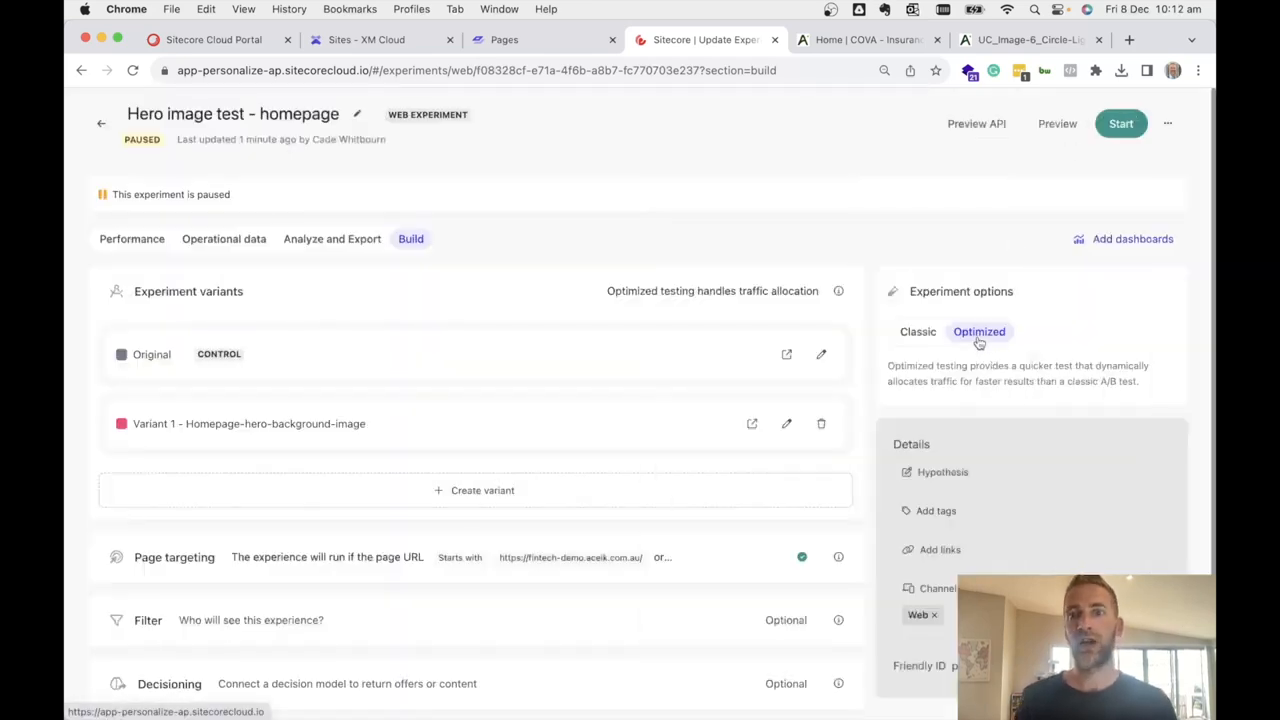
left_click(1121, 125)
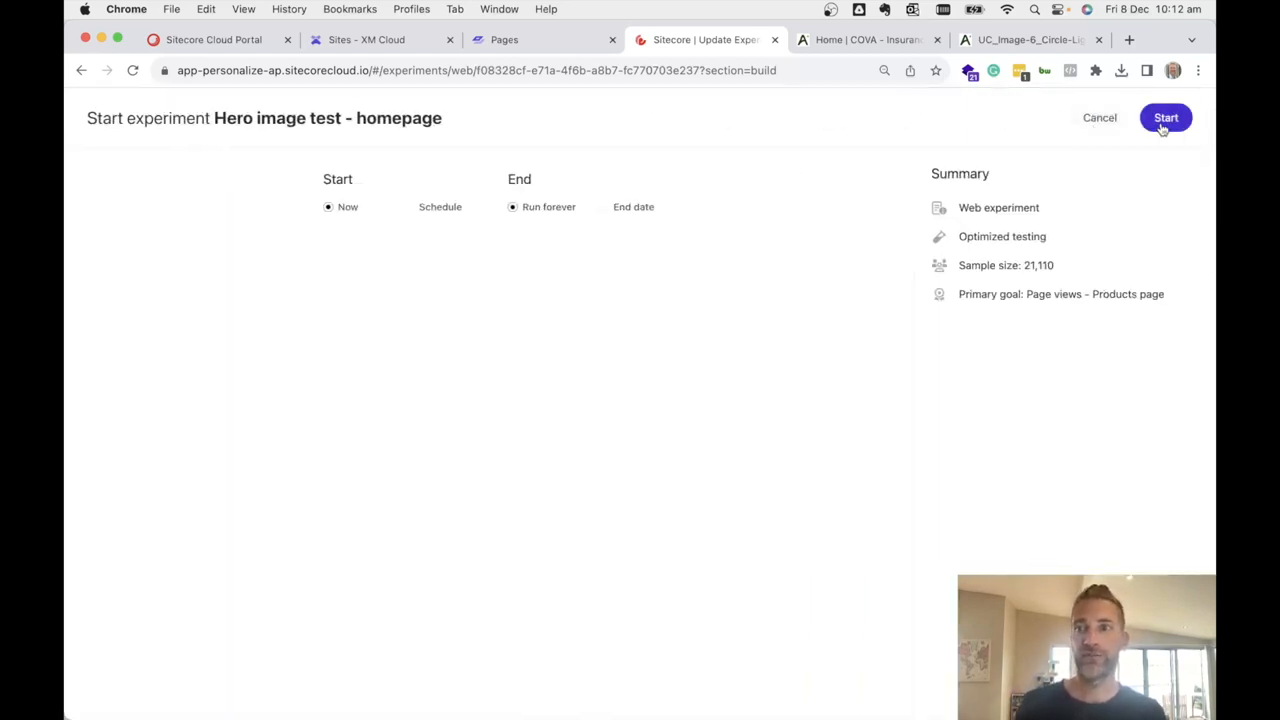
left_click(1164, 120)
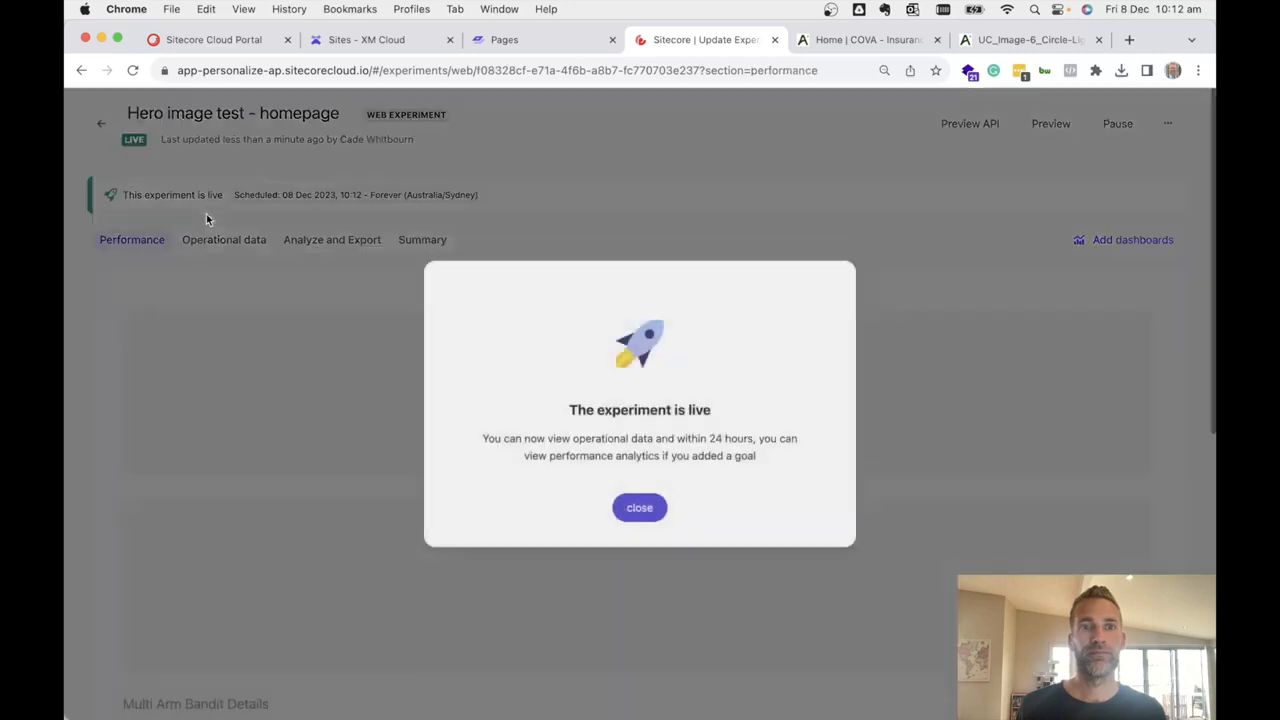
left_click(643, 514)
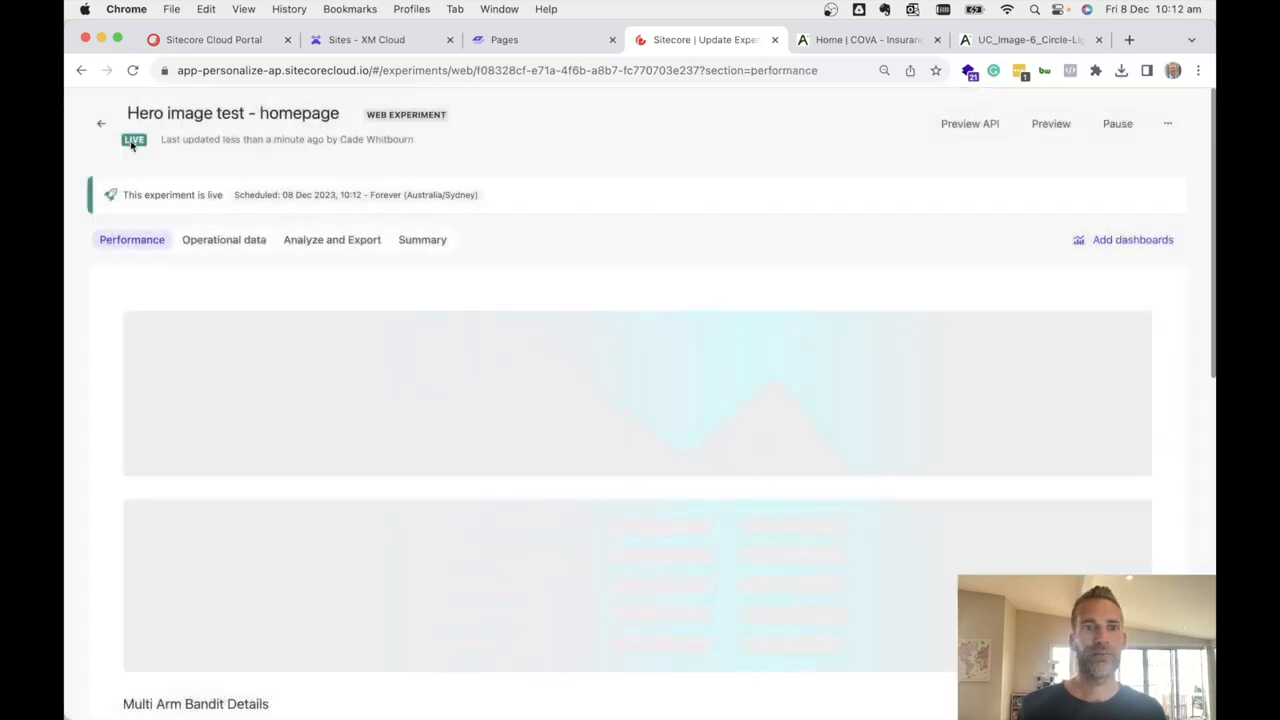
Return to the web experiments list and open the build settings of "Hero heading + CTA test - homepage"
left_click(101, 124)
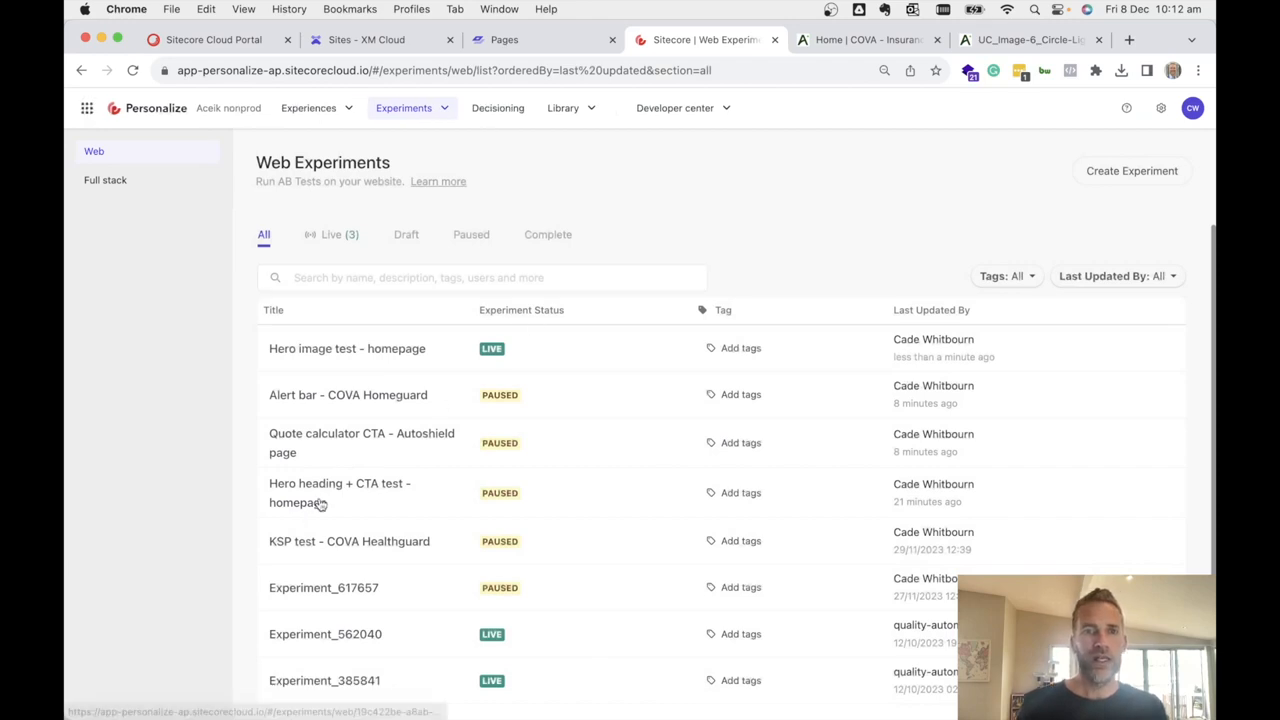
scroll(310, 505, "down", 1)
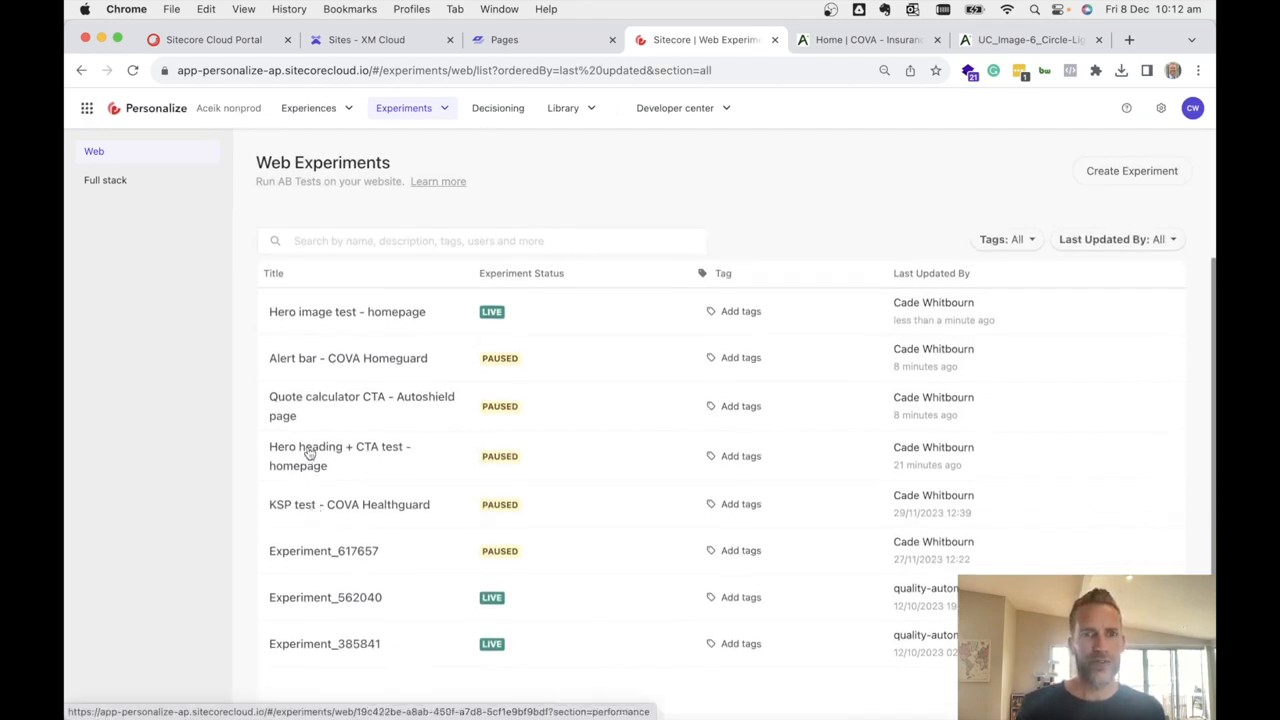
left_click(310, 453)
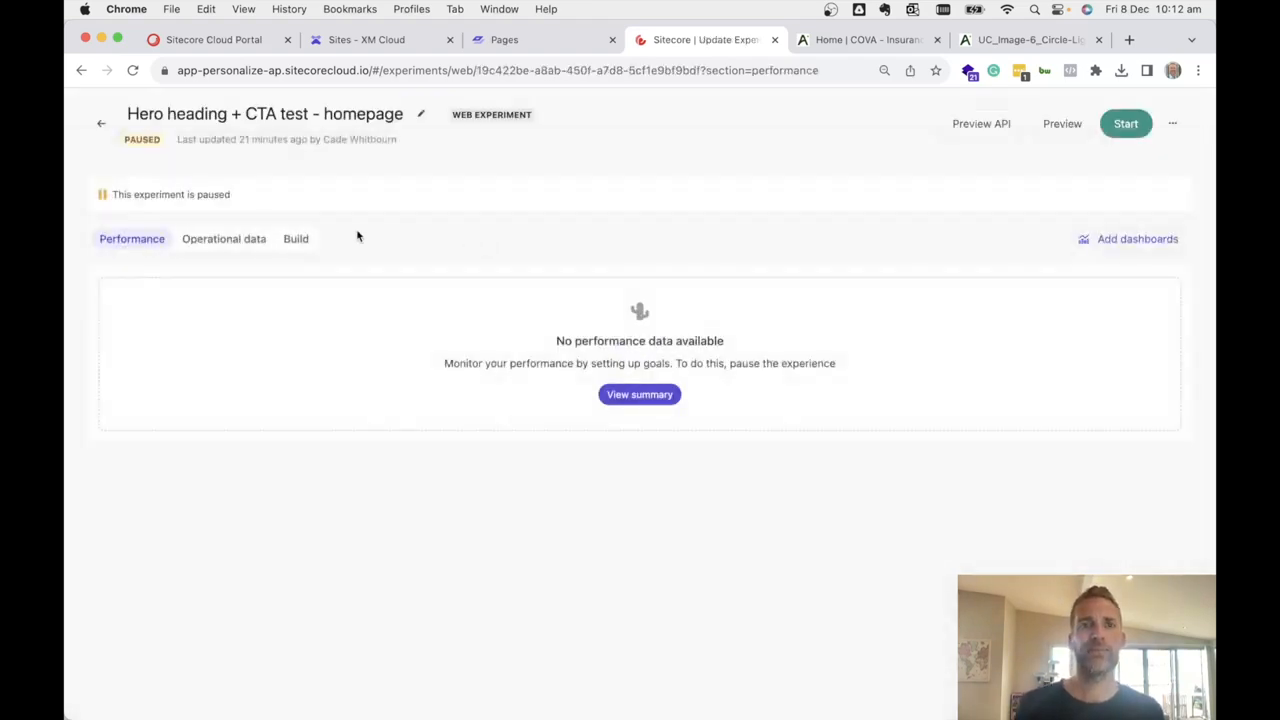
left_click(296, 241)
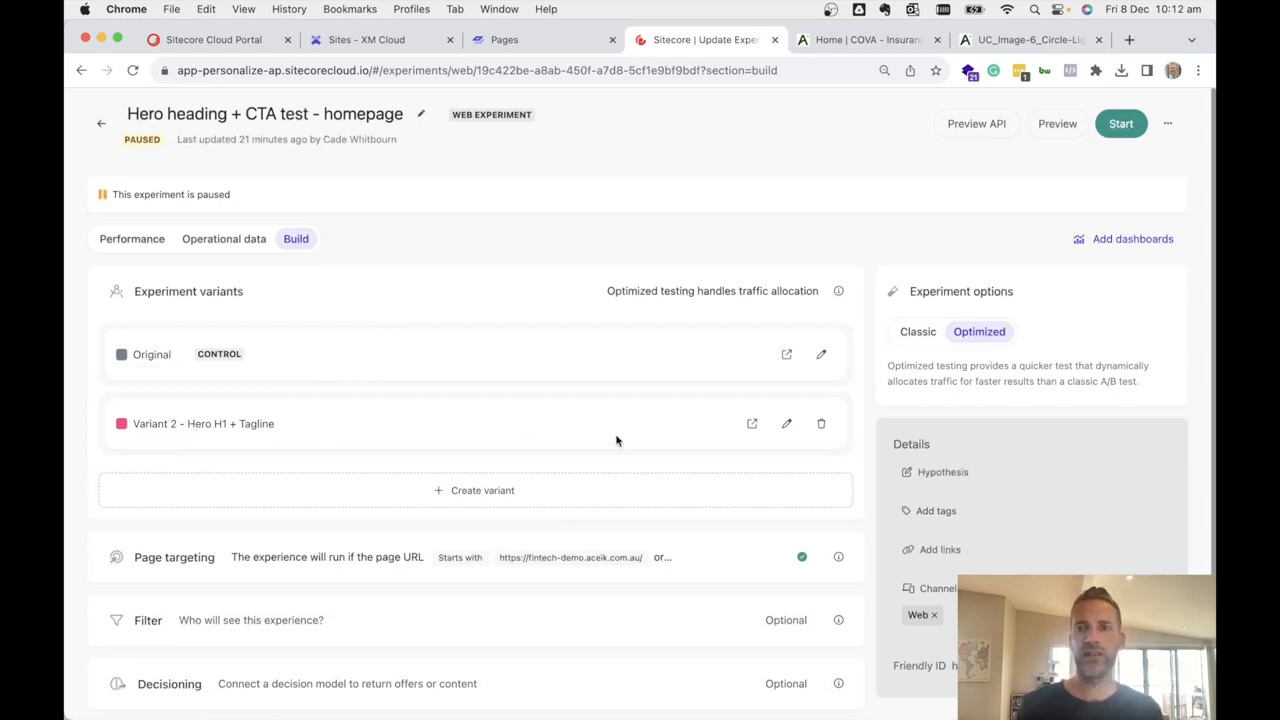
Open "Variant 2 - Hero H1 + Tagline" for editing and review its H1 title and tagline text
left_click(786, 424)
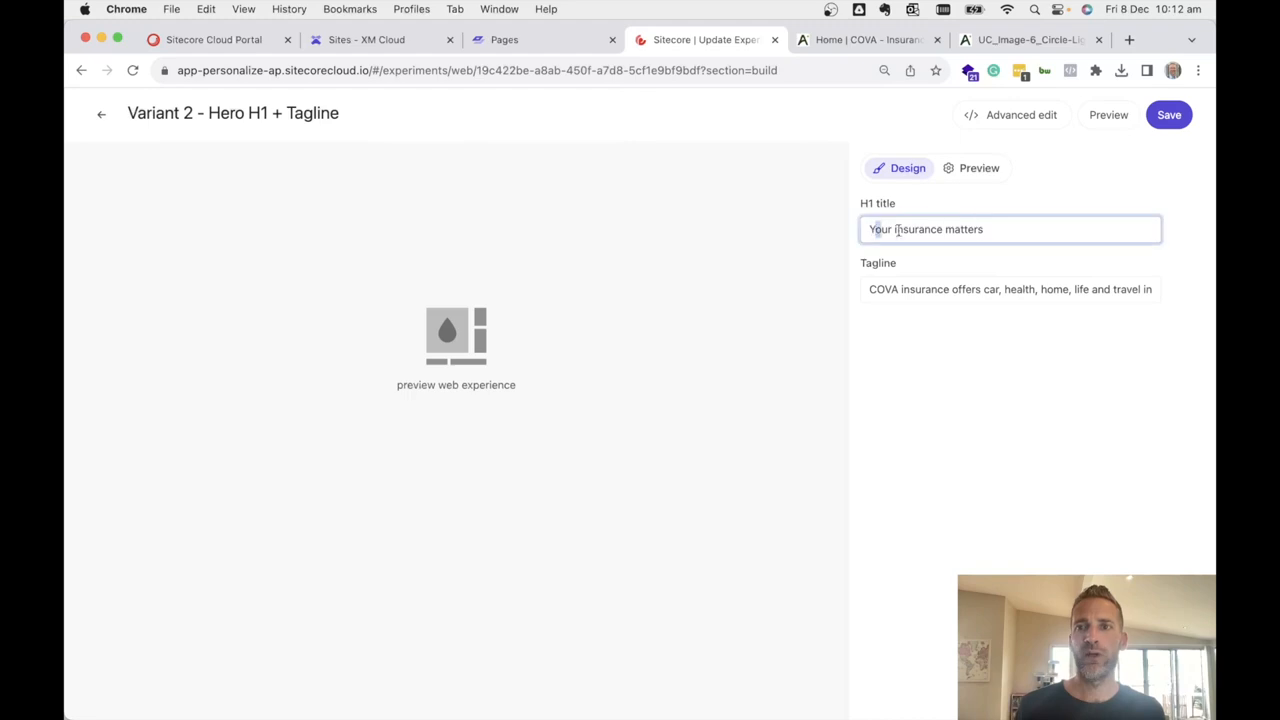
left_click_drag(873, 229, 1014, 229)
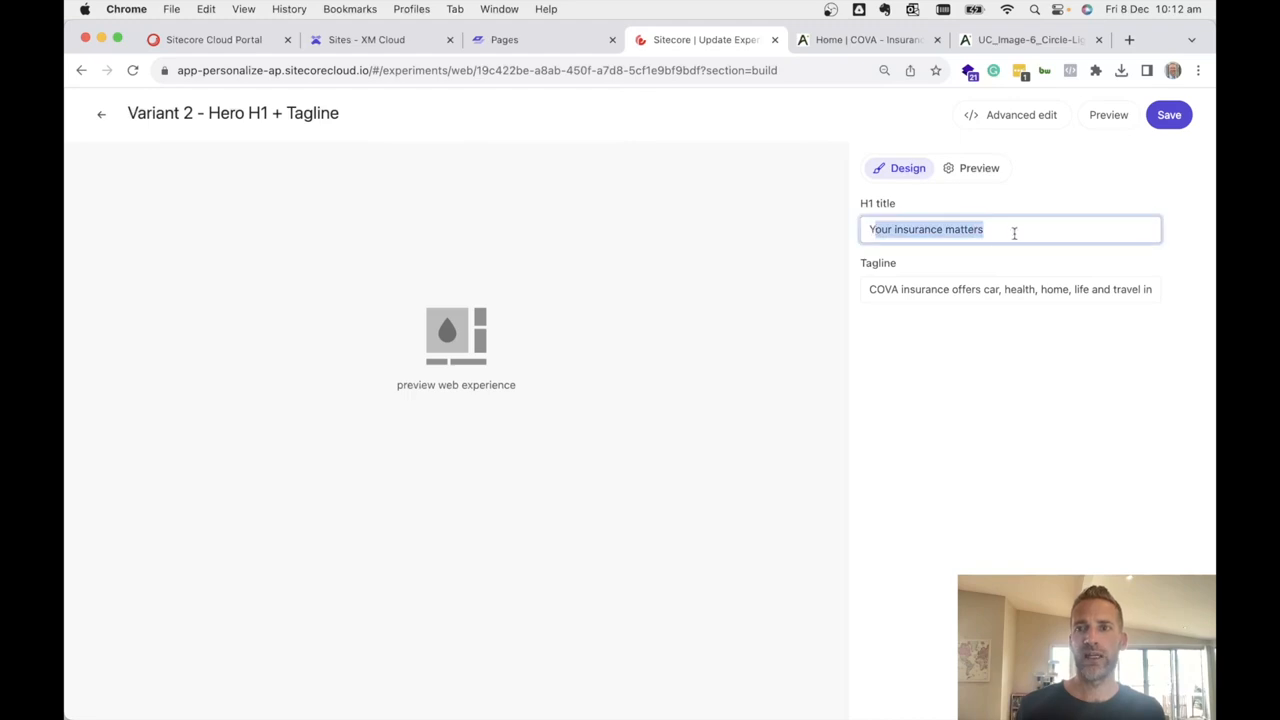
left_click(872, 290)
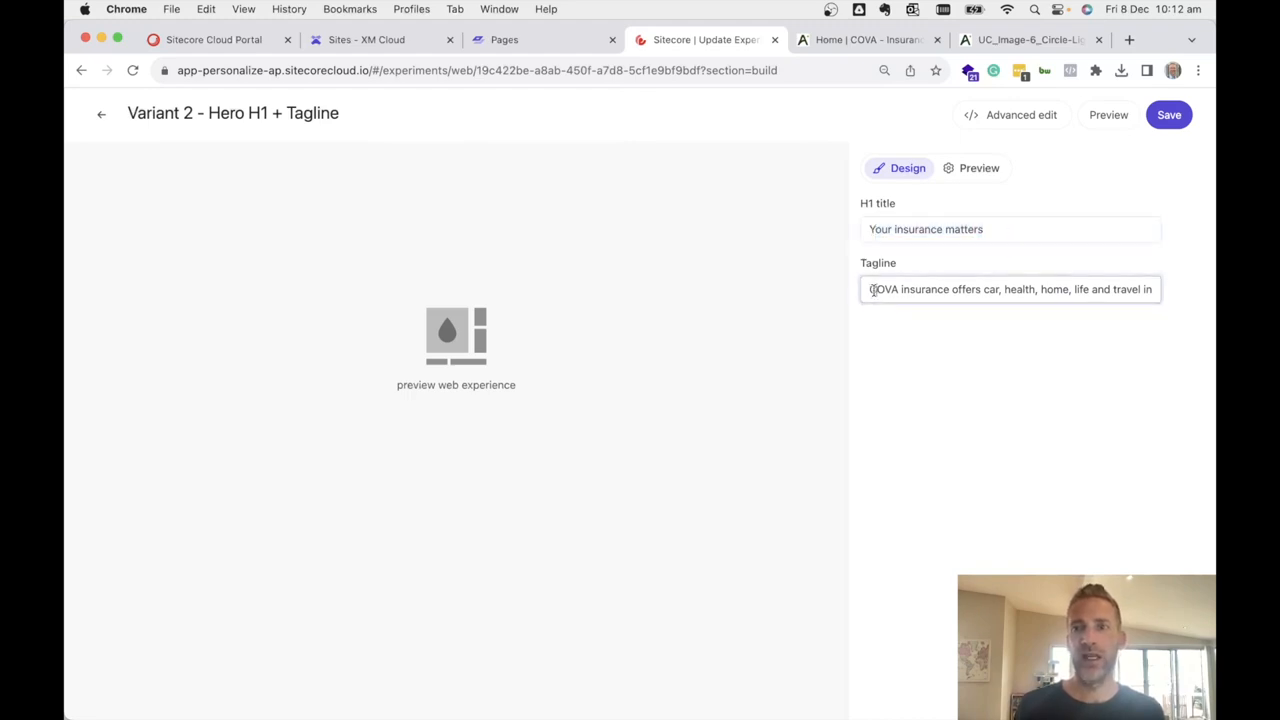
left_click_drag(872, 290, 1156, 290)
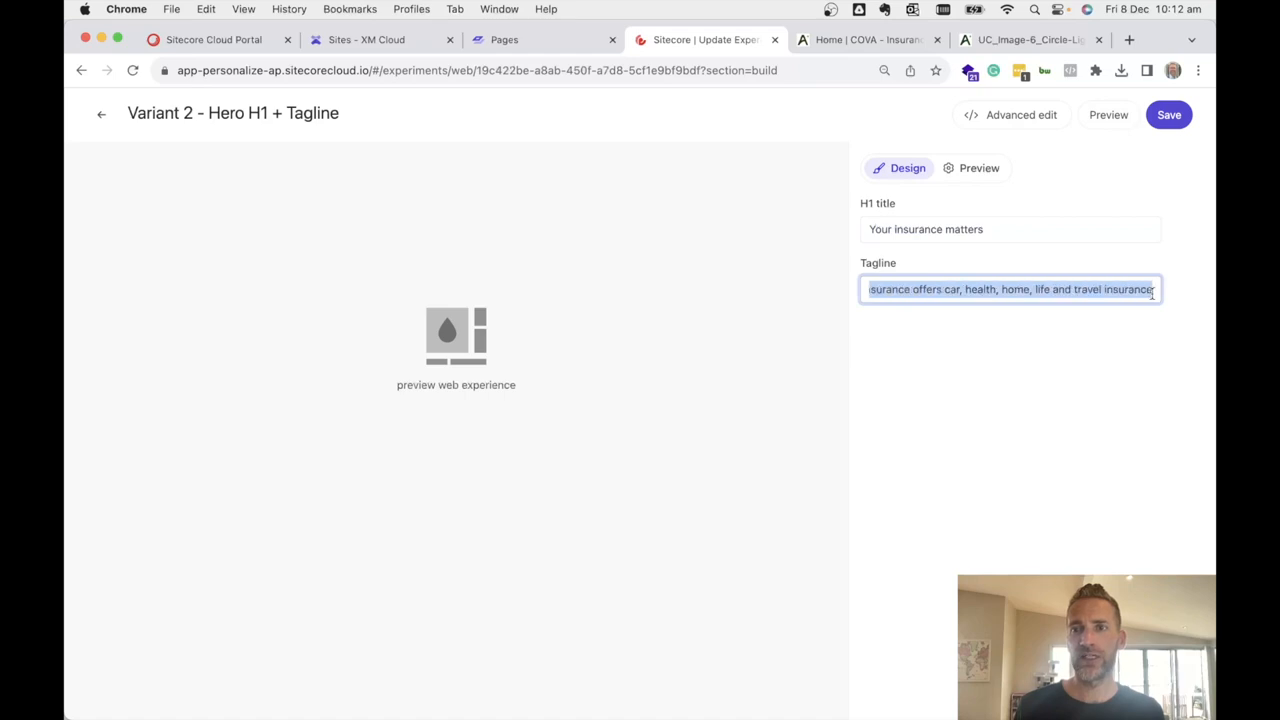
Examine the original hero heading and tagline on the COVA homepage for comparison with the variant's text
left_click(862, 40)
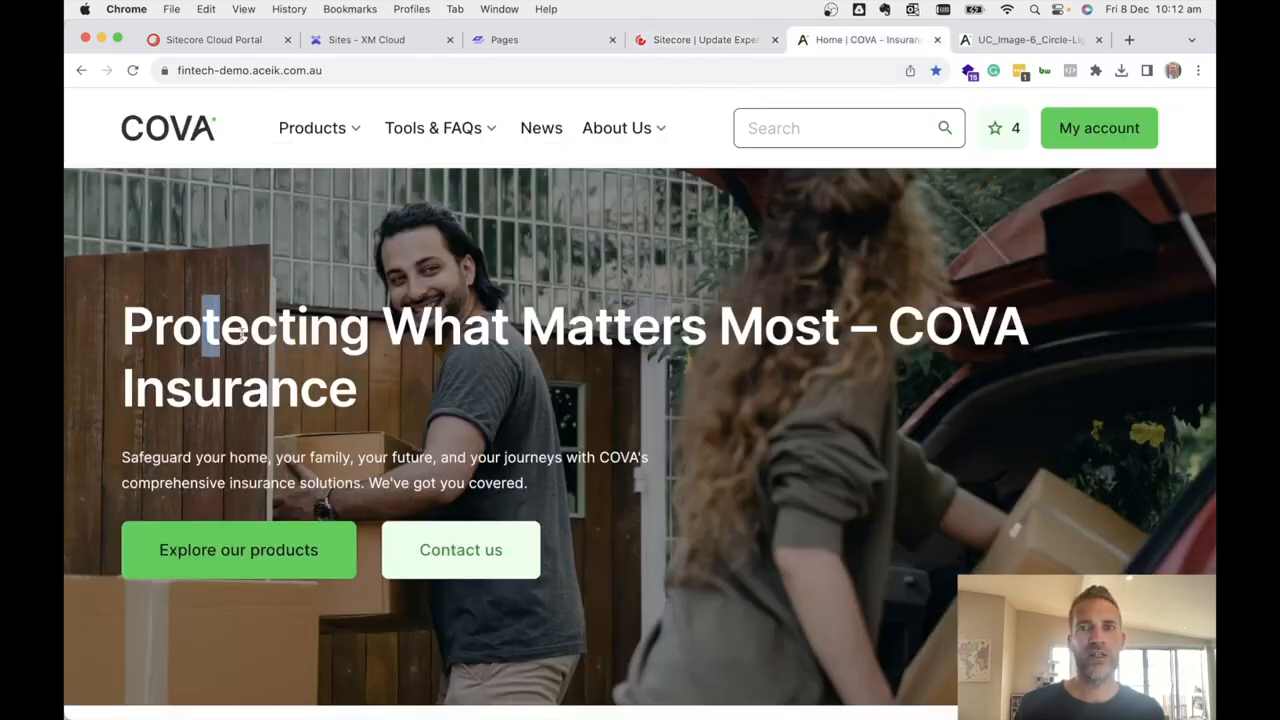
left_click_drag(203, 327, 387, 390)
left_click(290, 386)
left_click_drag(234, 332, 415, 391)
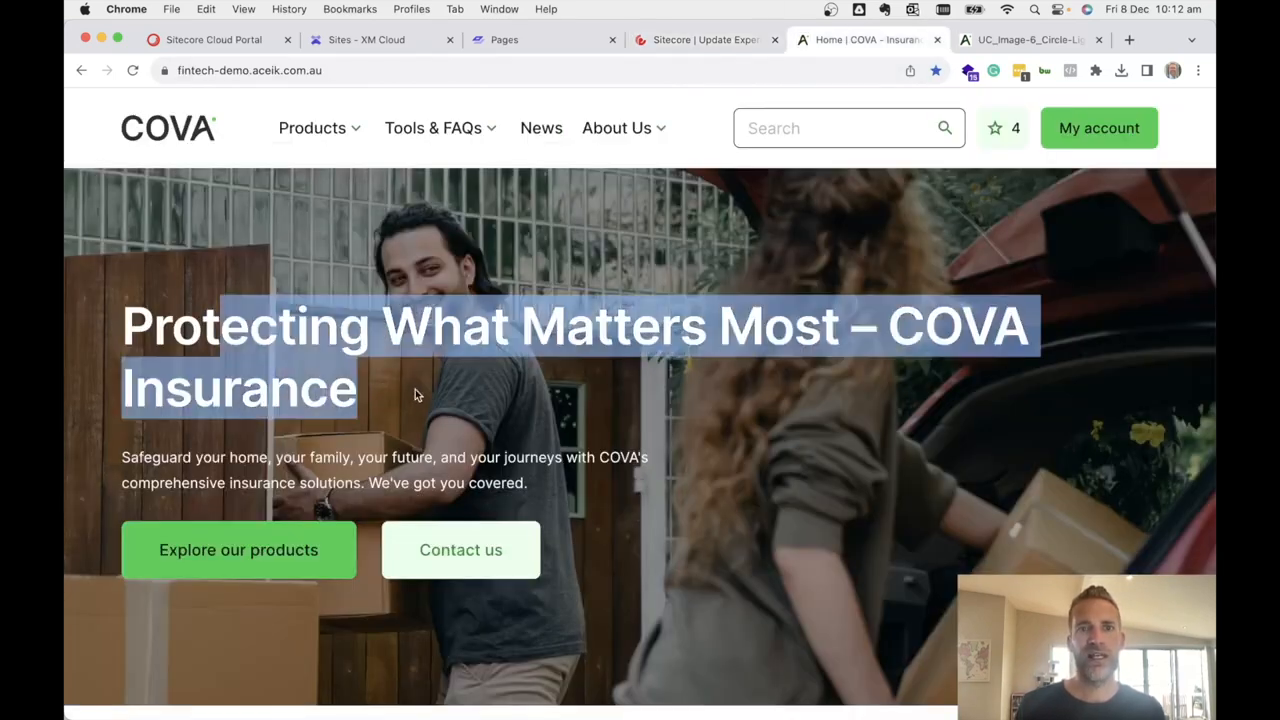
left_click_drag(170, 457, 535, 494)
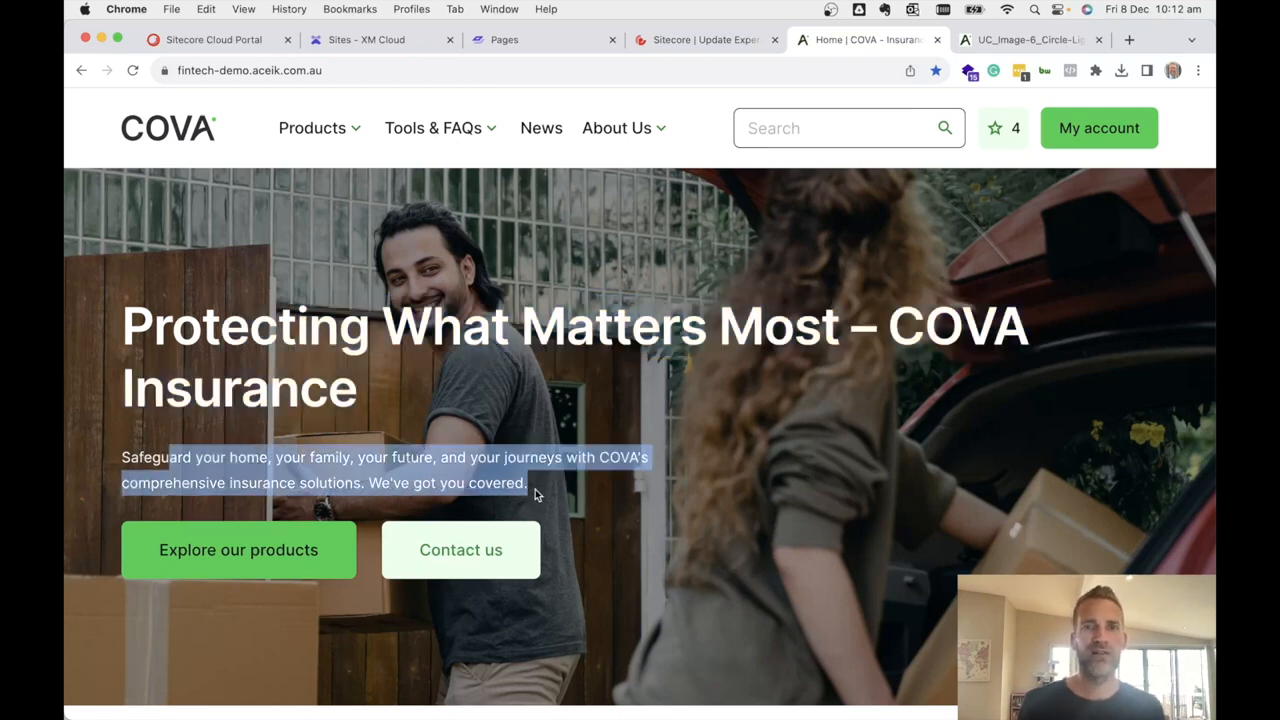
left_click(533, 490)
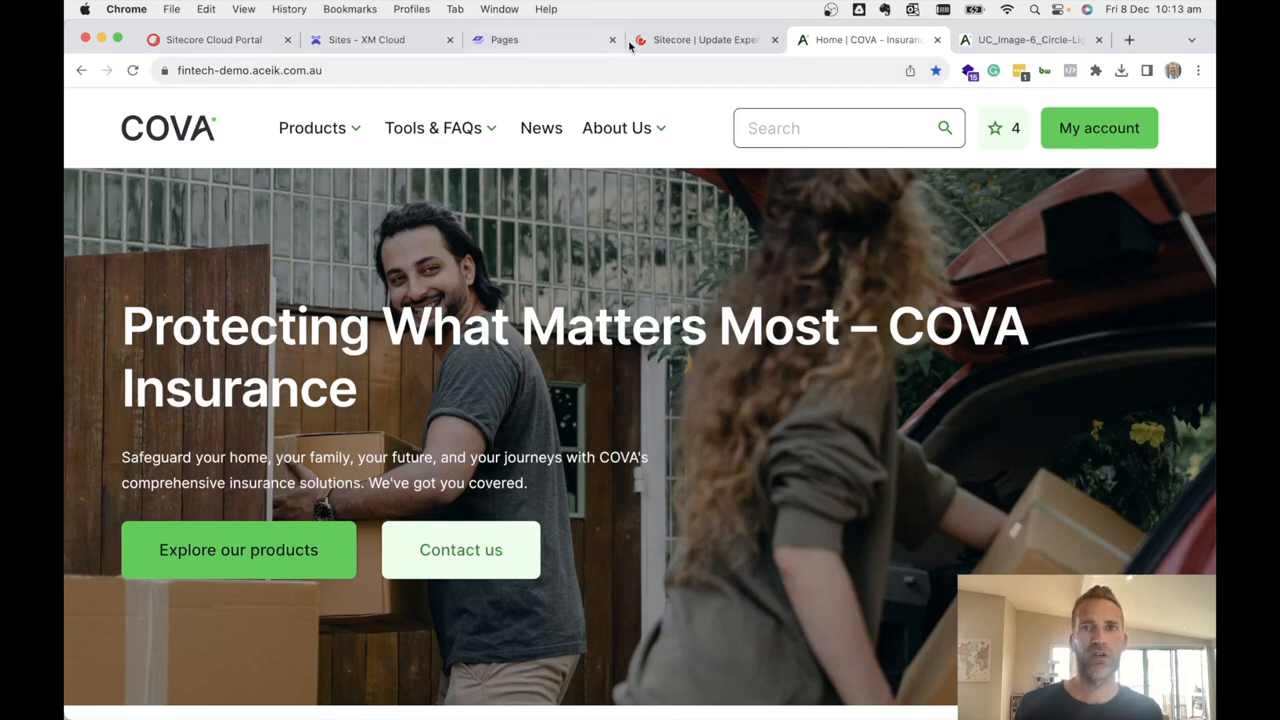
Return to the variant editor, recheck the H1 title and tagline, and preview Variant 2 on the COVA homepage
left_click(705, 41)
left_click(918, 229)
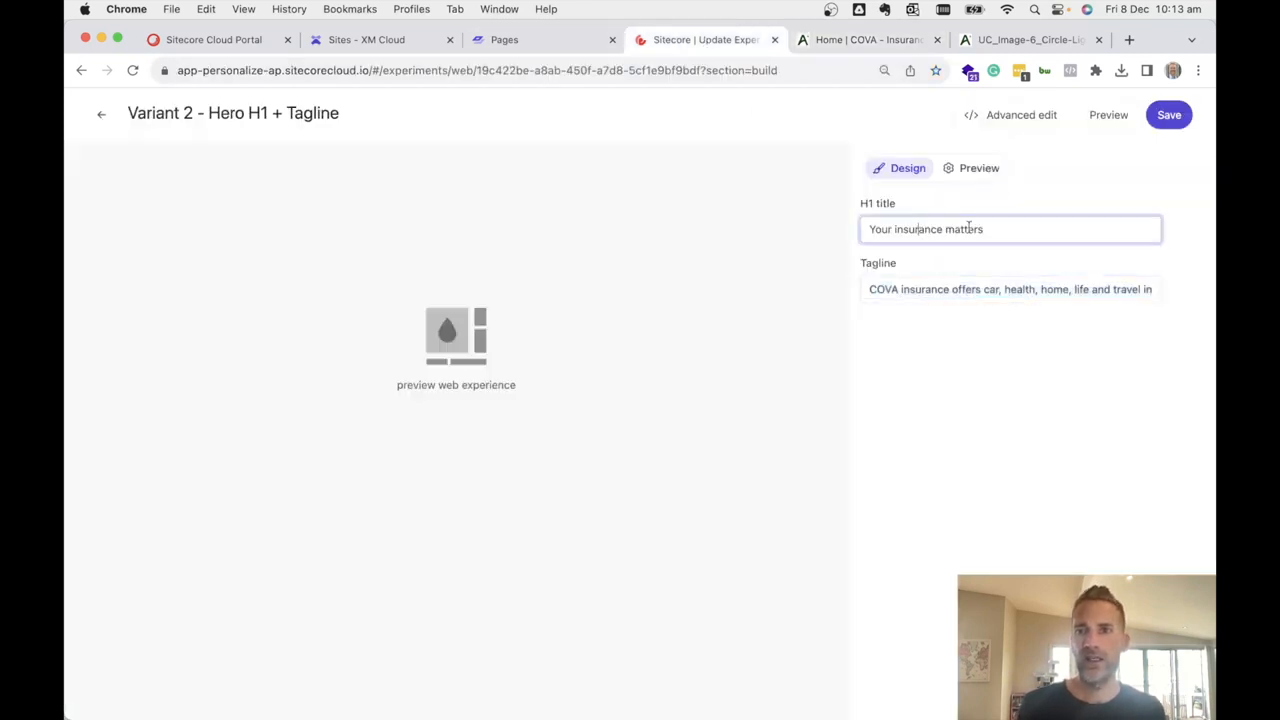
left_click_drag(999, 227, 834, 231)
left_click_drag(870, 292, 1155, 291)
left_click(1110, 118)
left_click(1092, 348)
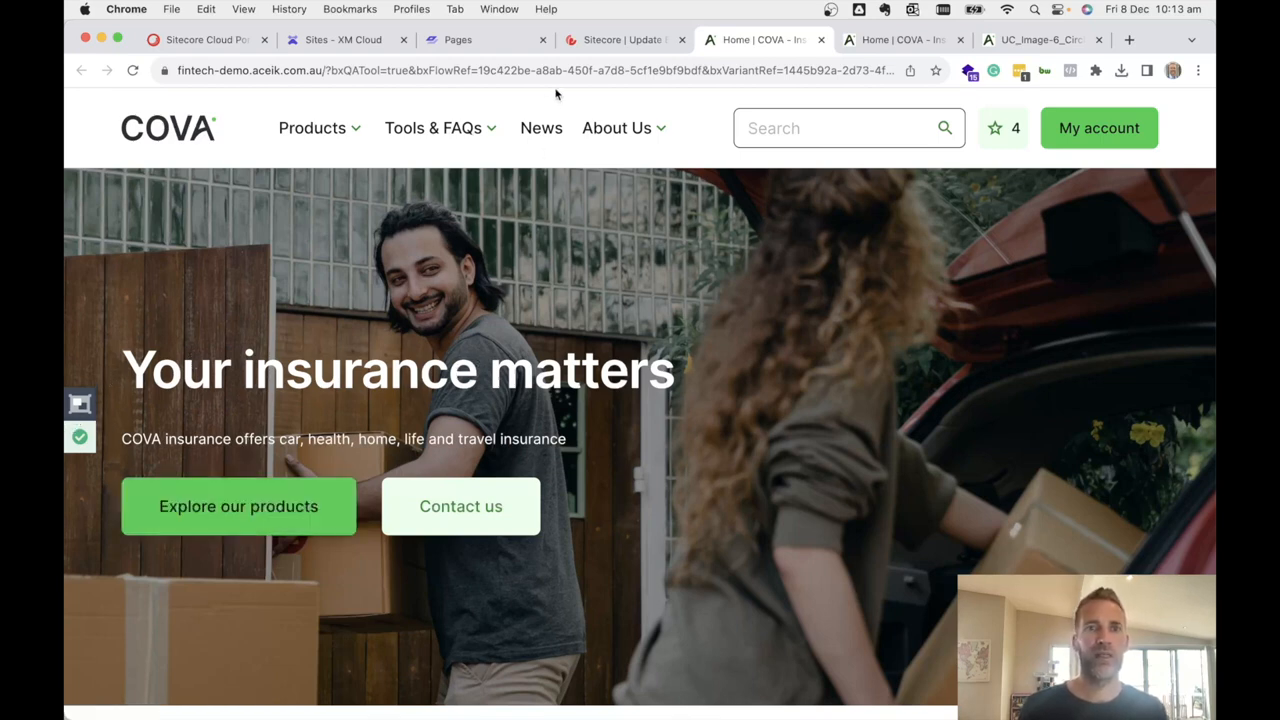
Check the heading variant's status in the QA Tool on the previewed homepage, and close the preview
left_click(82, 404)
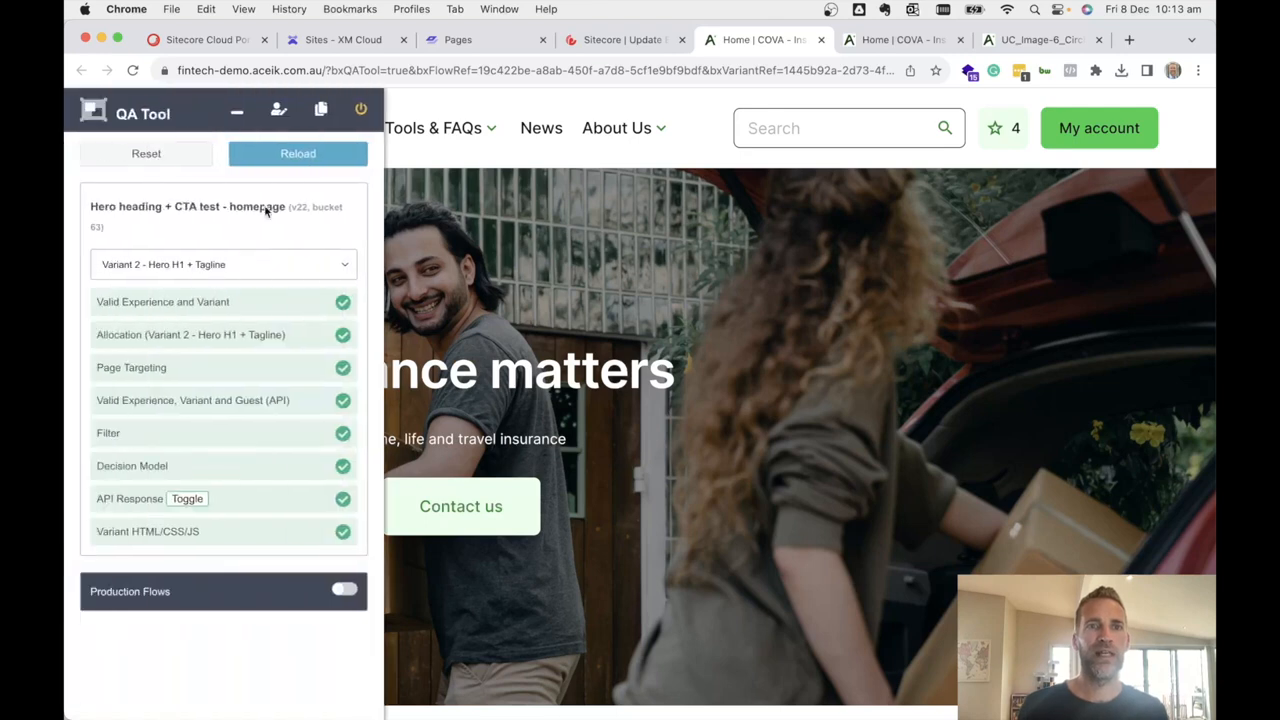
left_click(237, 113)
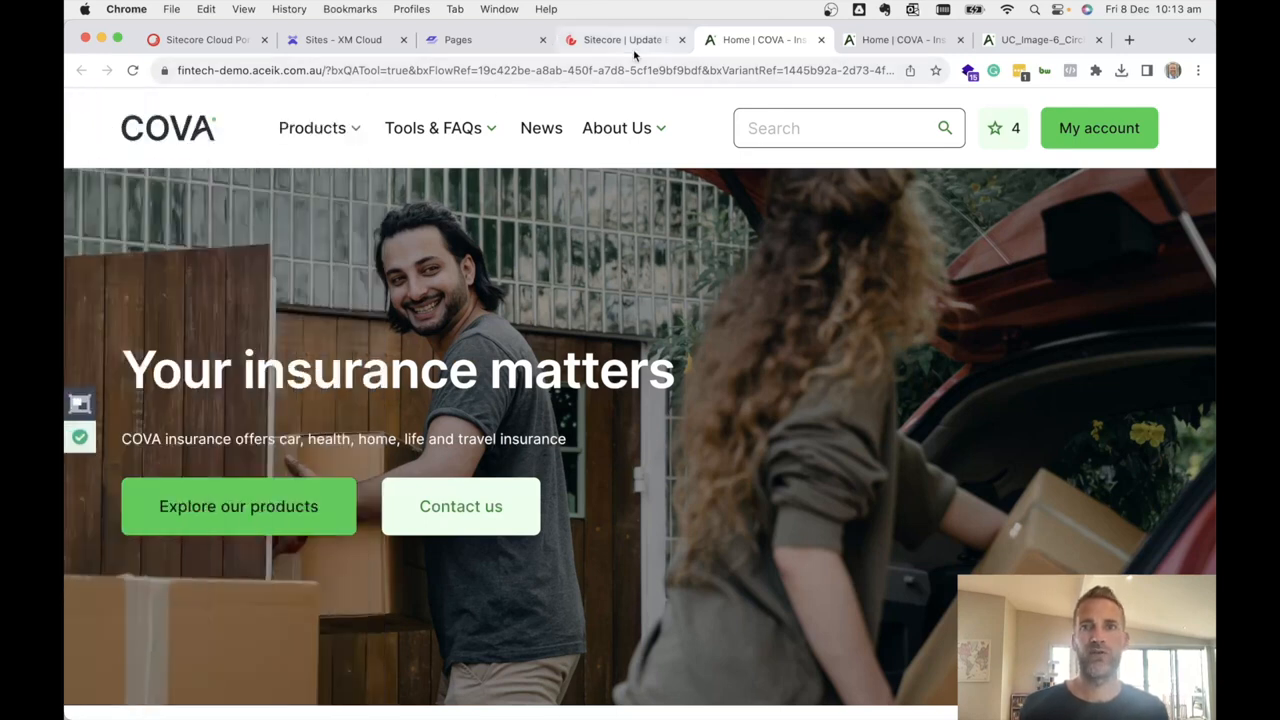
left_click(821, 39)
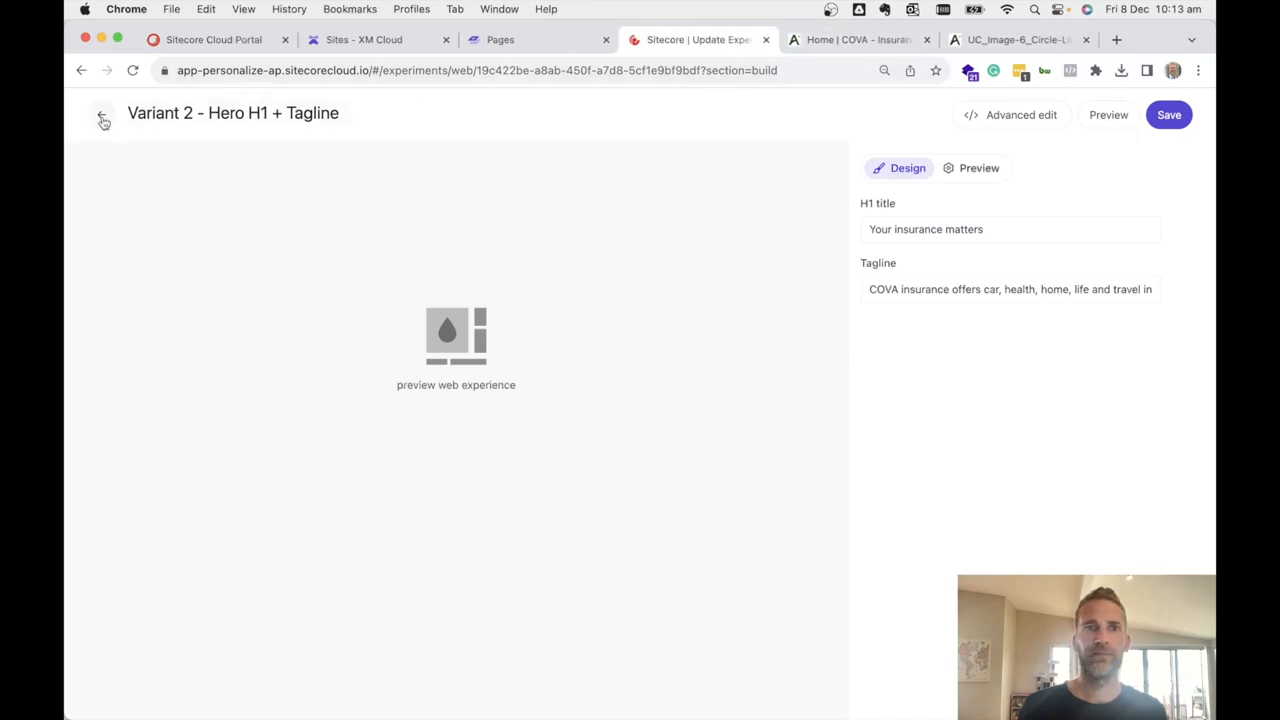
Go back to the experiment's build settings and look through the available goal types without adding one
left_click(101, 116)
scroll(370, 460, "down", 1)
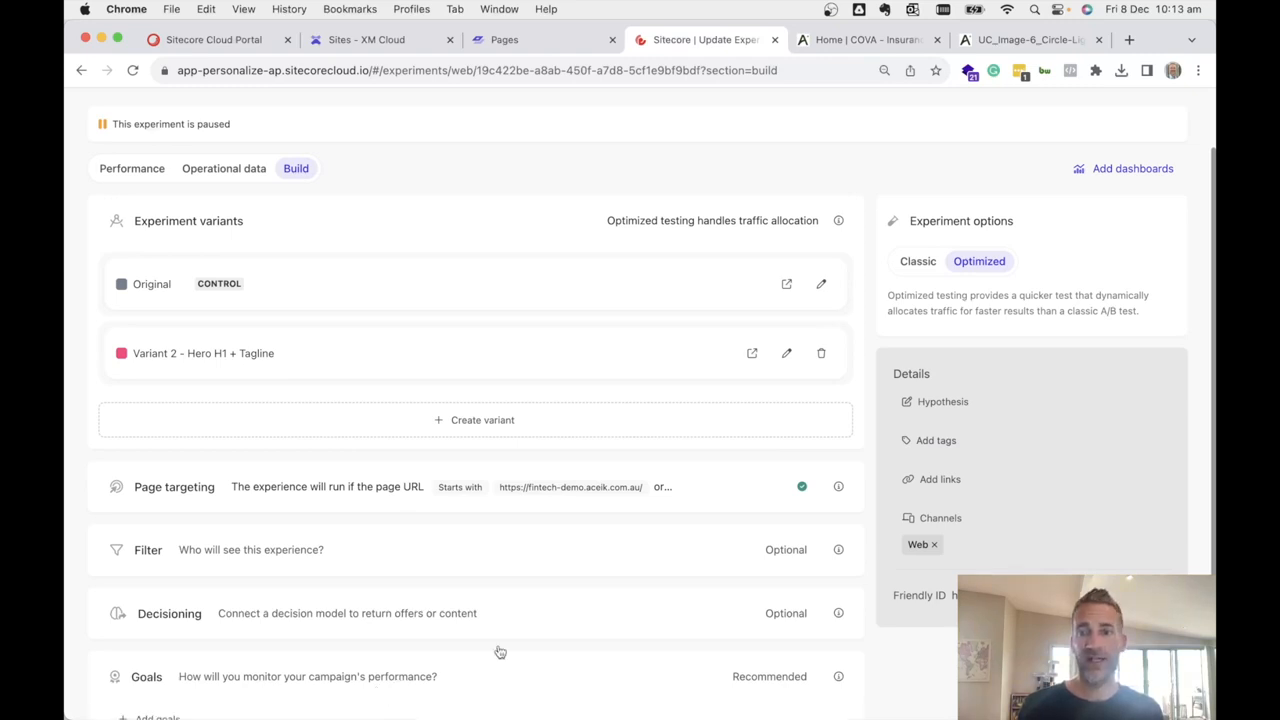
scroll(308, 660, "down", 1)
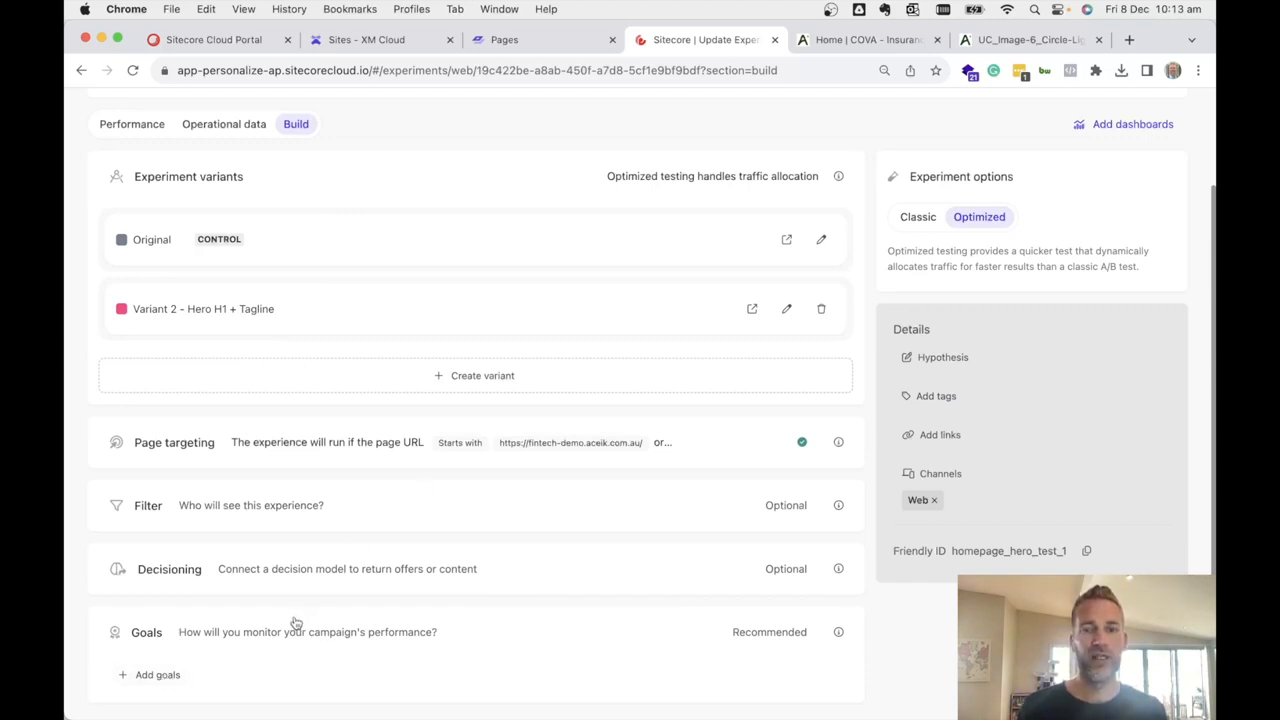
left_click(146, 678)
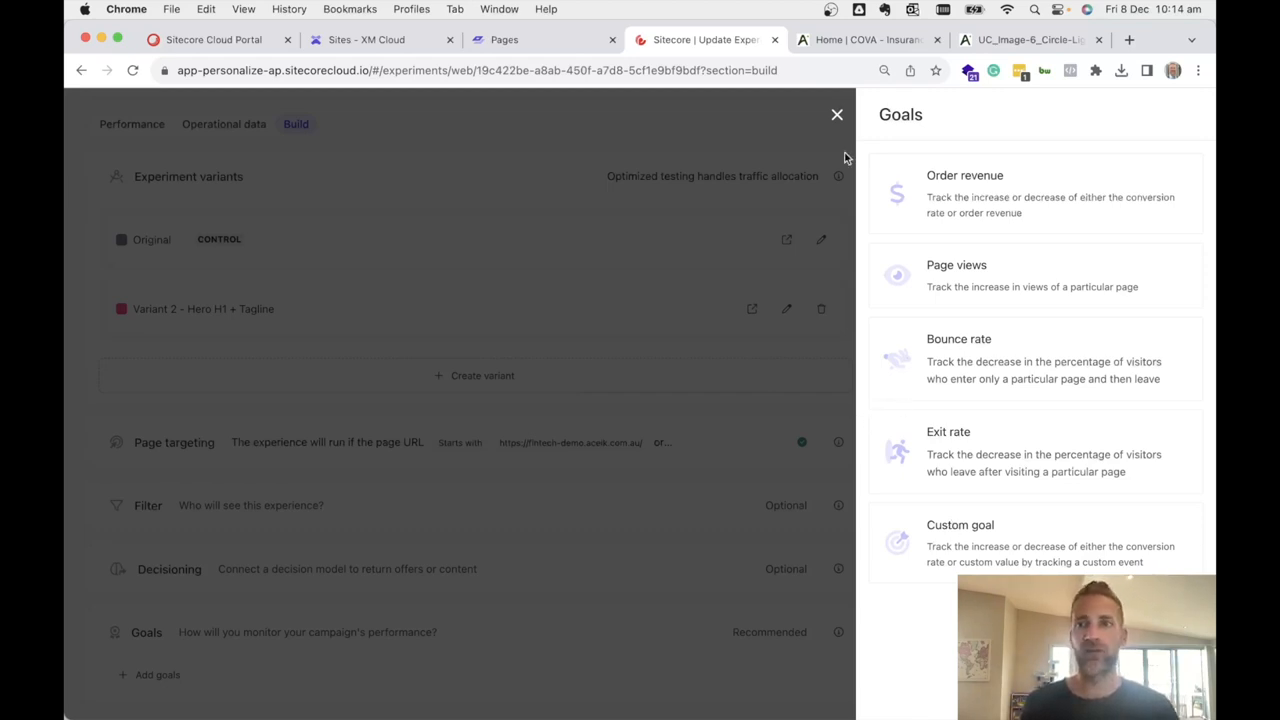
left_click(837, 116)
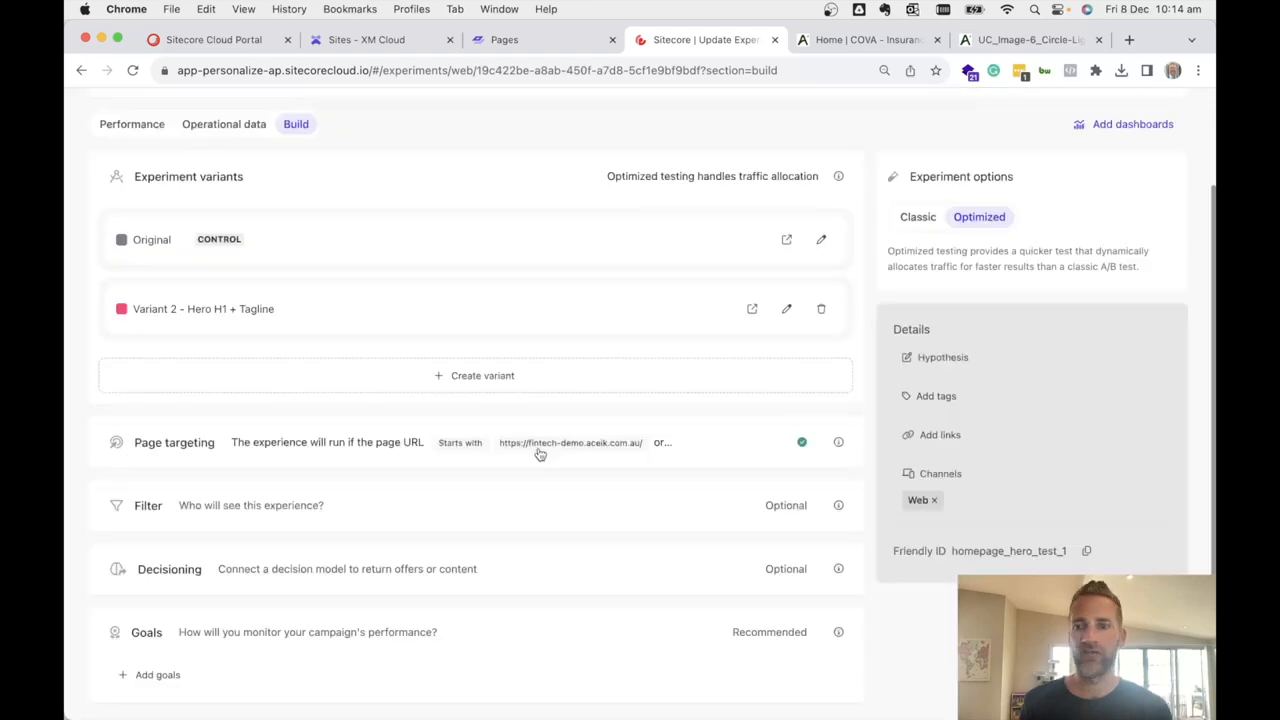
Try to start "Hero heading + CTA test - homepage" without a goal, with start Now and end Run forever
scroll(518, 291, "up", 3)
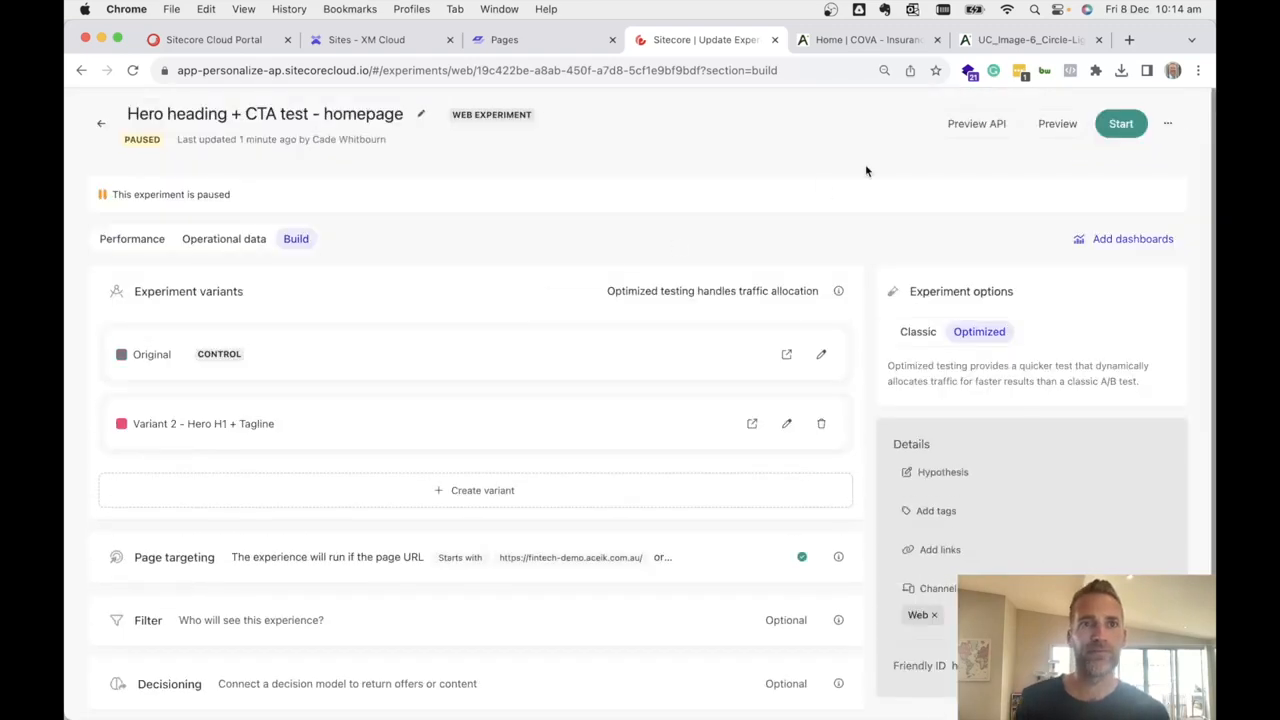
left_click(1118, 126)
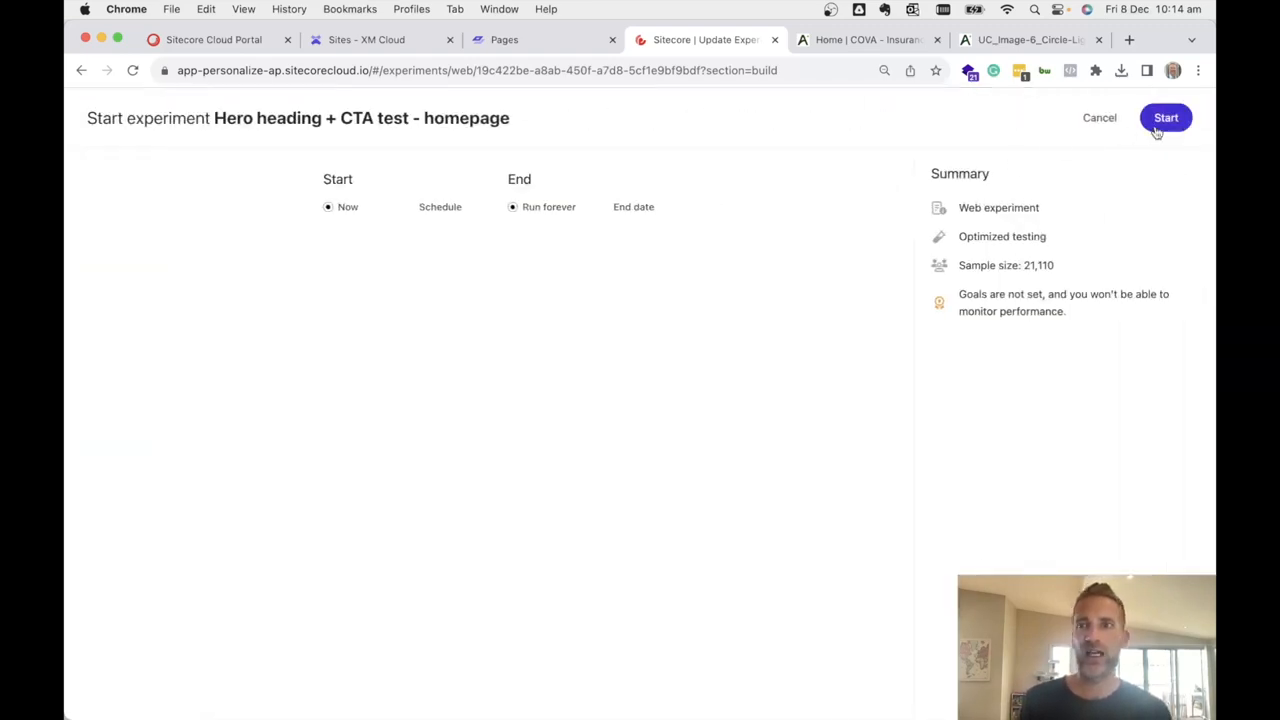
left_click(1161, 128)
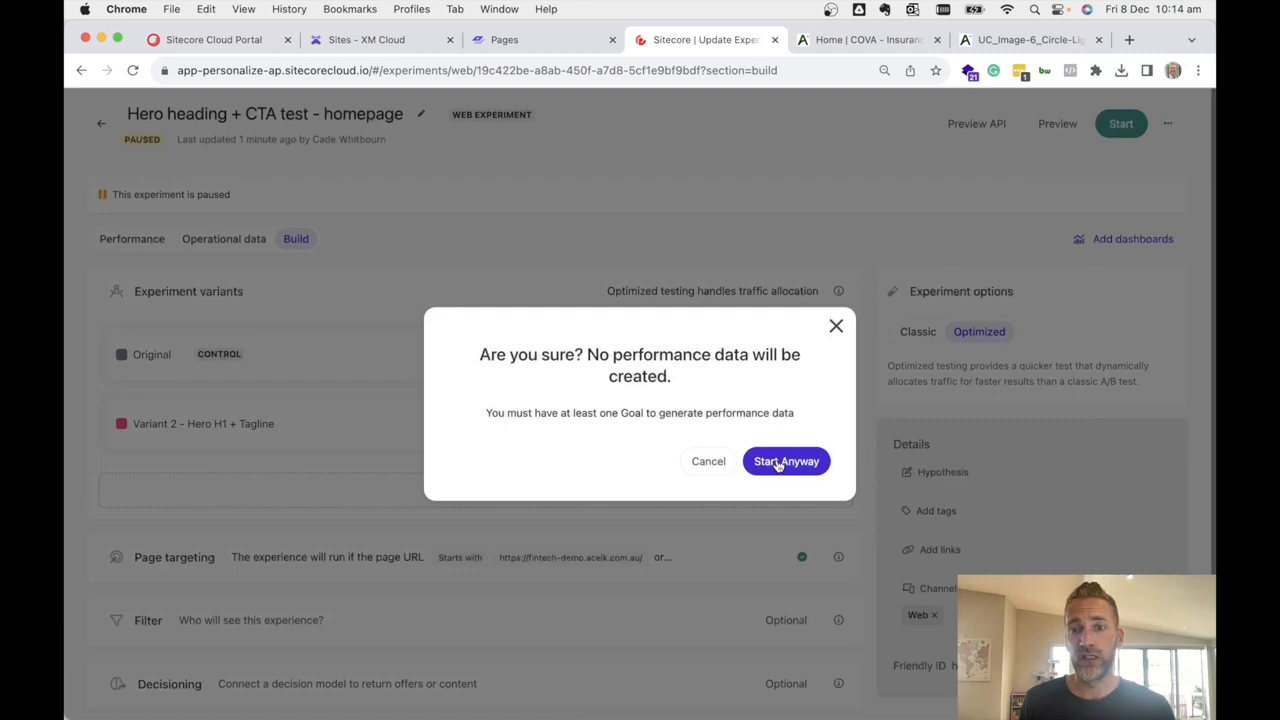
left_click(778, 463)
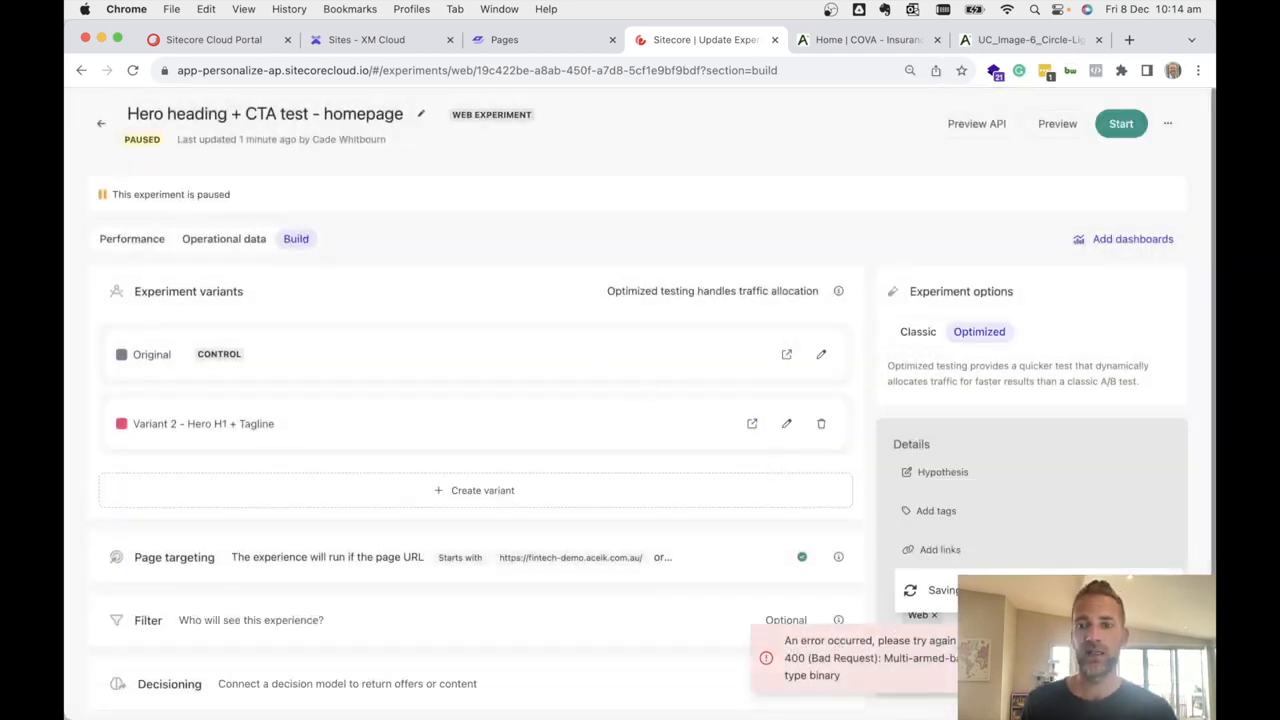
Return to the web experiments list to review it, and view the COVA TravelGuard product page on the site
left_click(103, 124)
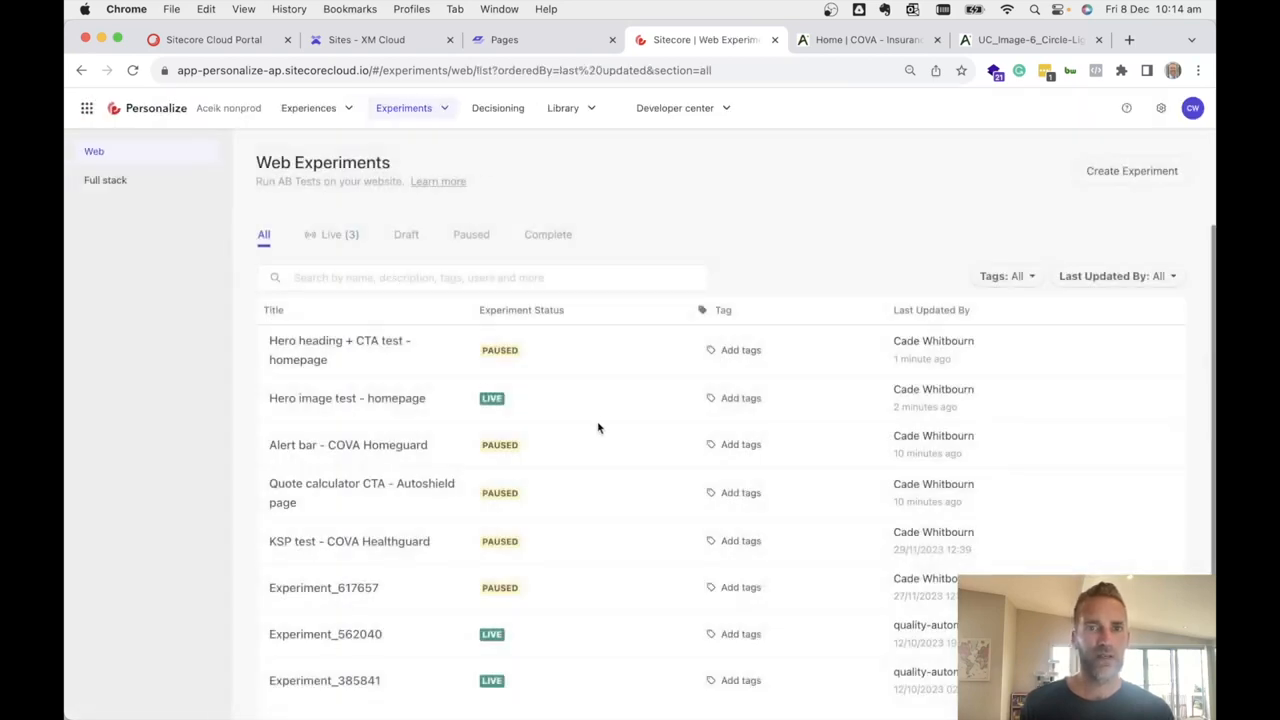
scroll(598, 428, "down", 2)
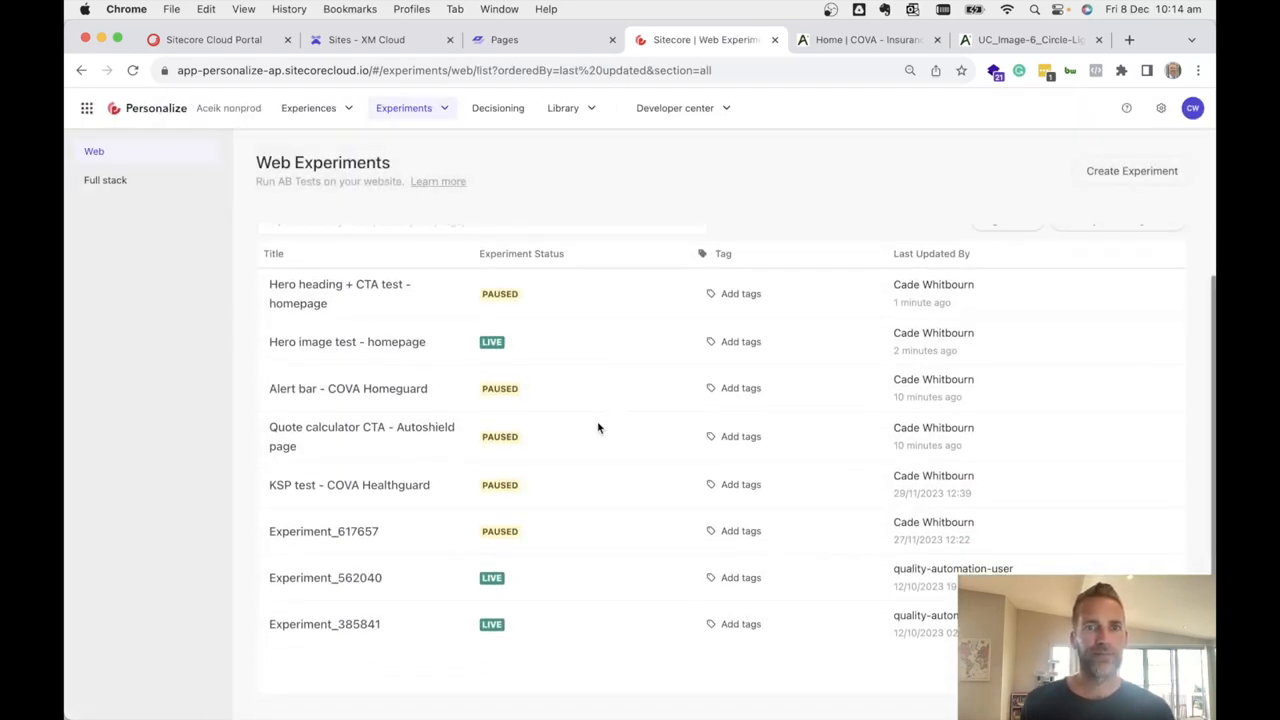
left_click(805, 40)
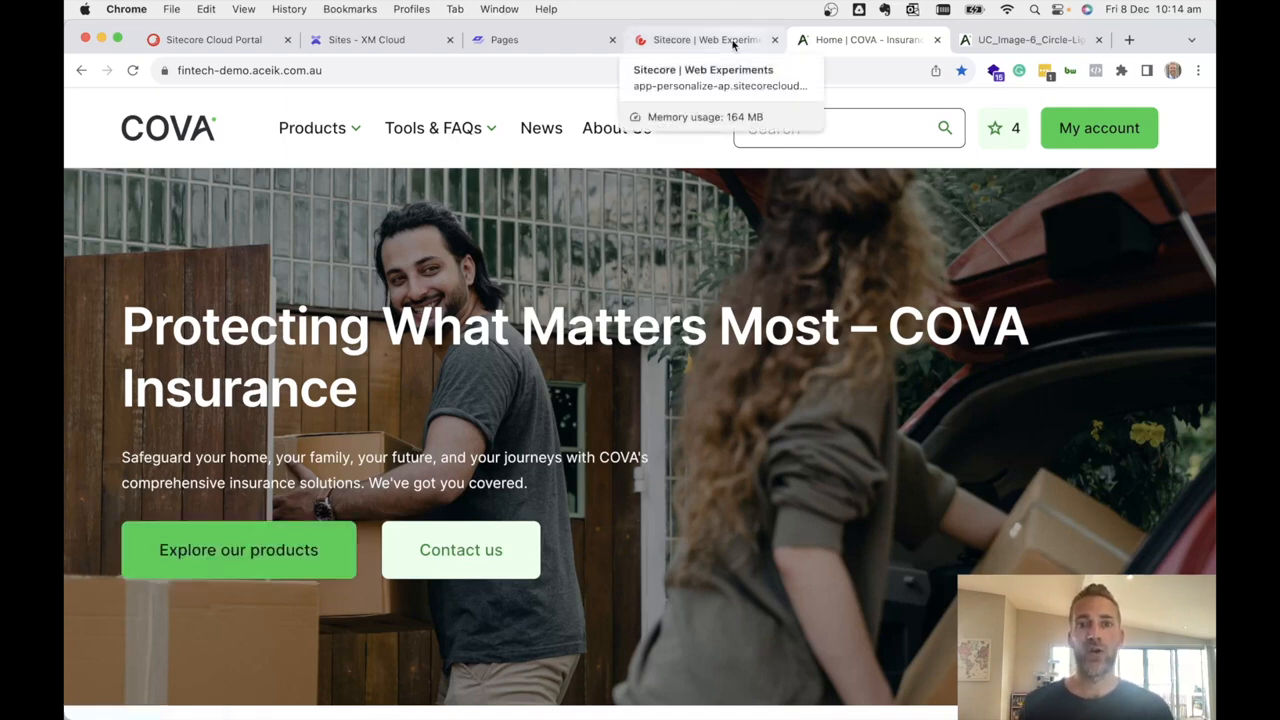
left_click(353, 134)
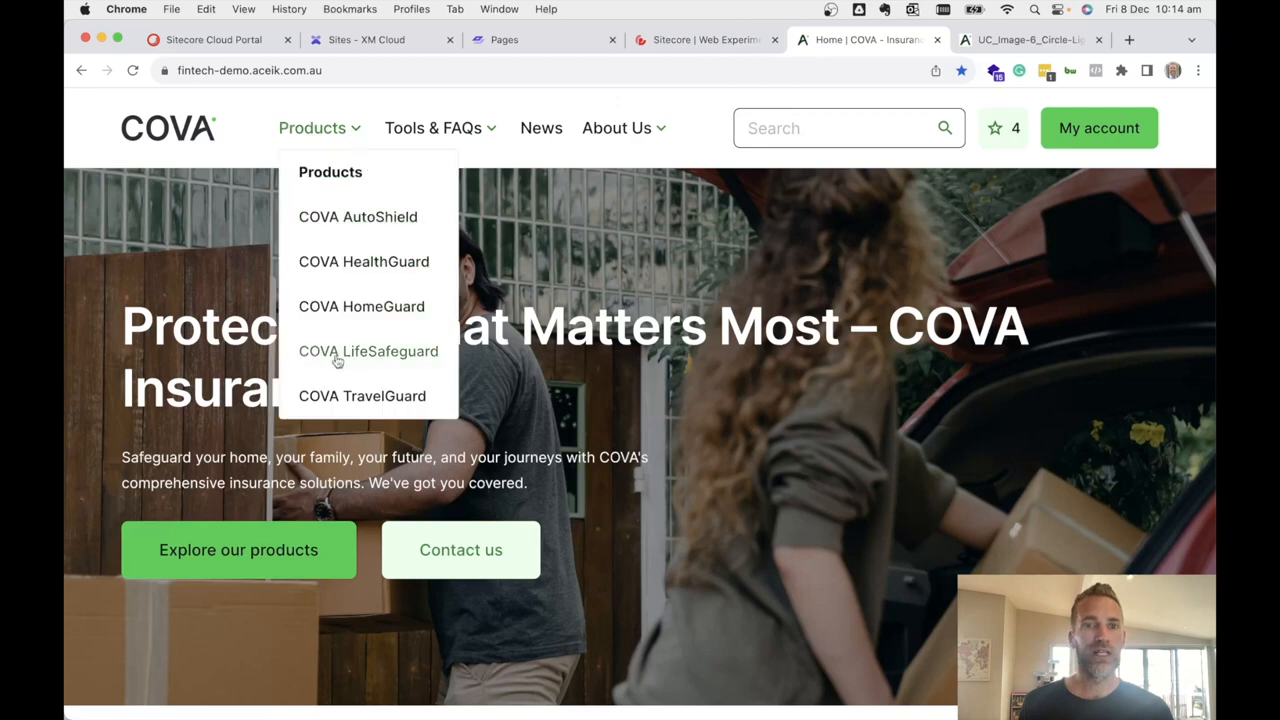
left_click(338, 395)
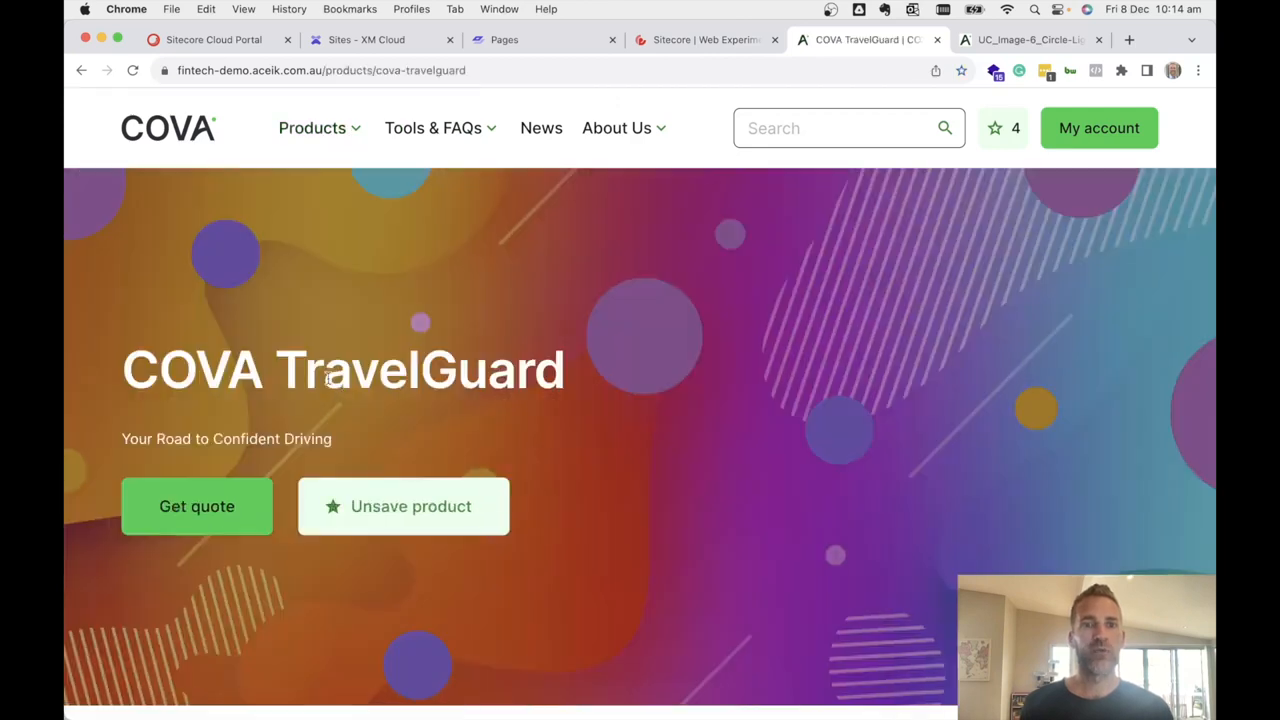
scroll(316, 386, "down", 1)
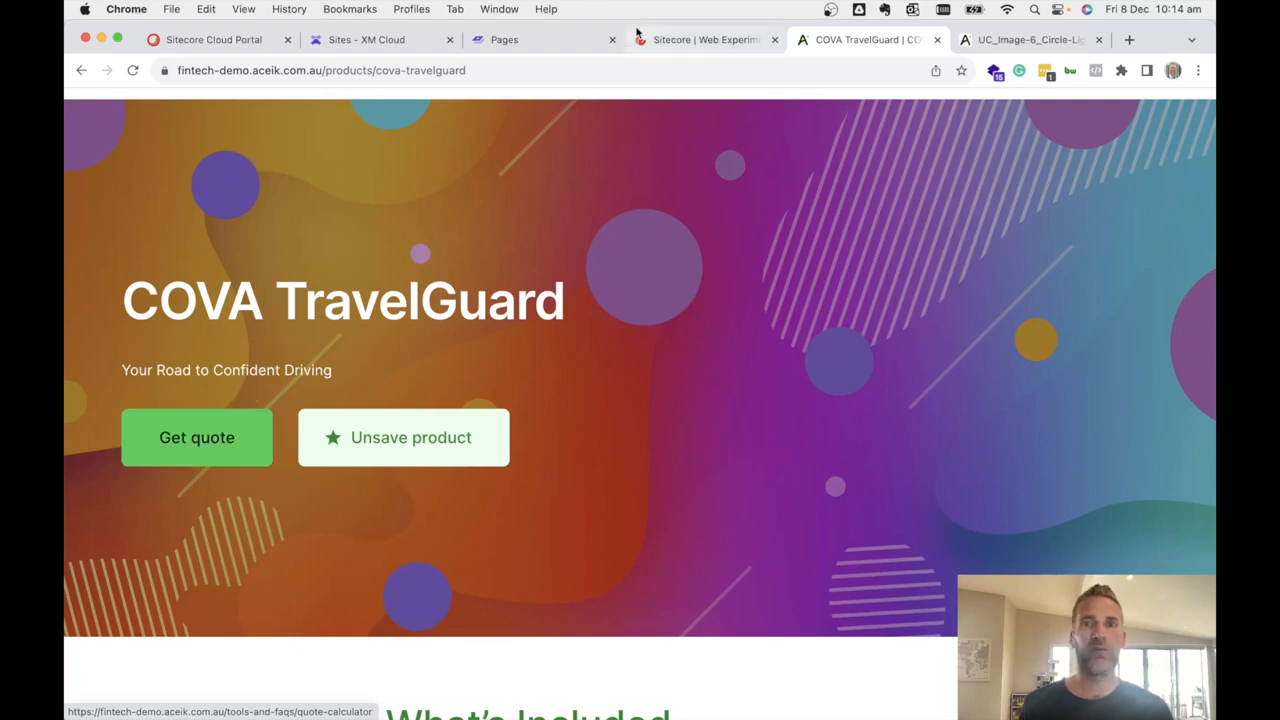
From the web experiments list, open the build settings of "Quote calculator CTA - Autoshield page"
left_click(707, 40)
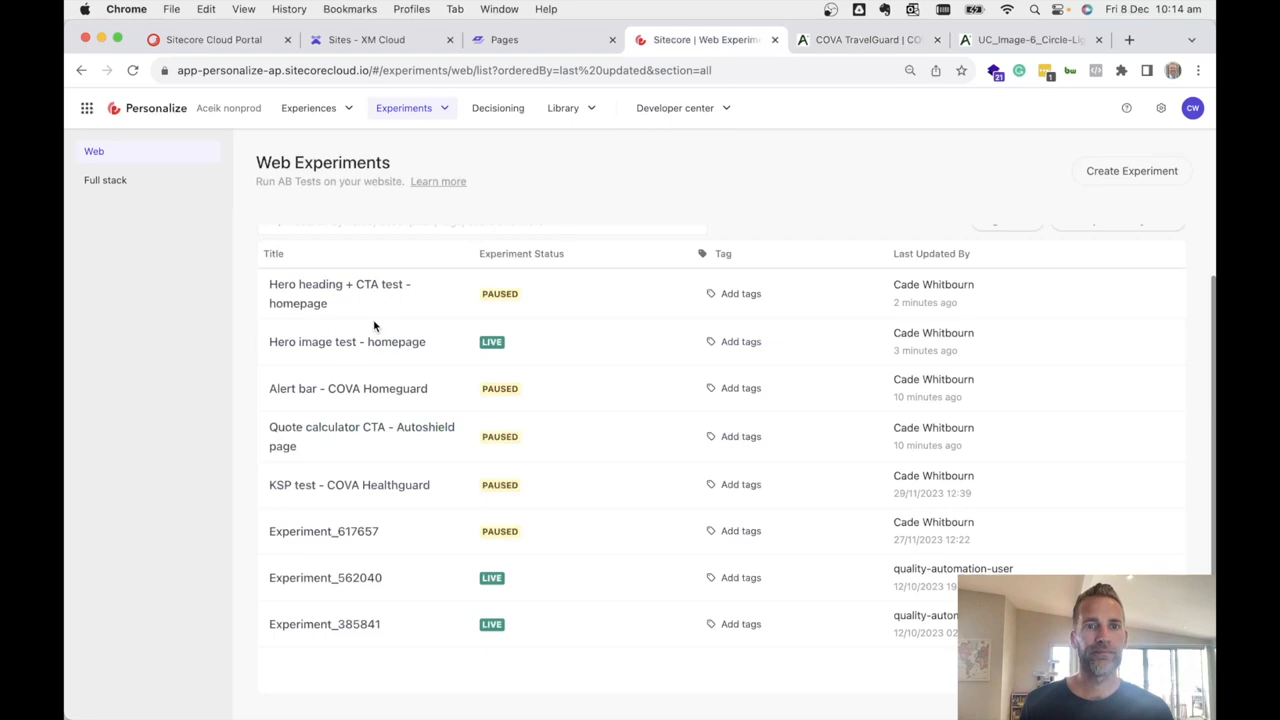
left_click(326, 435)
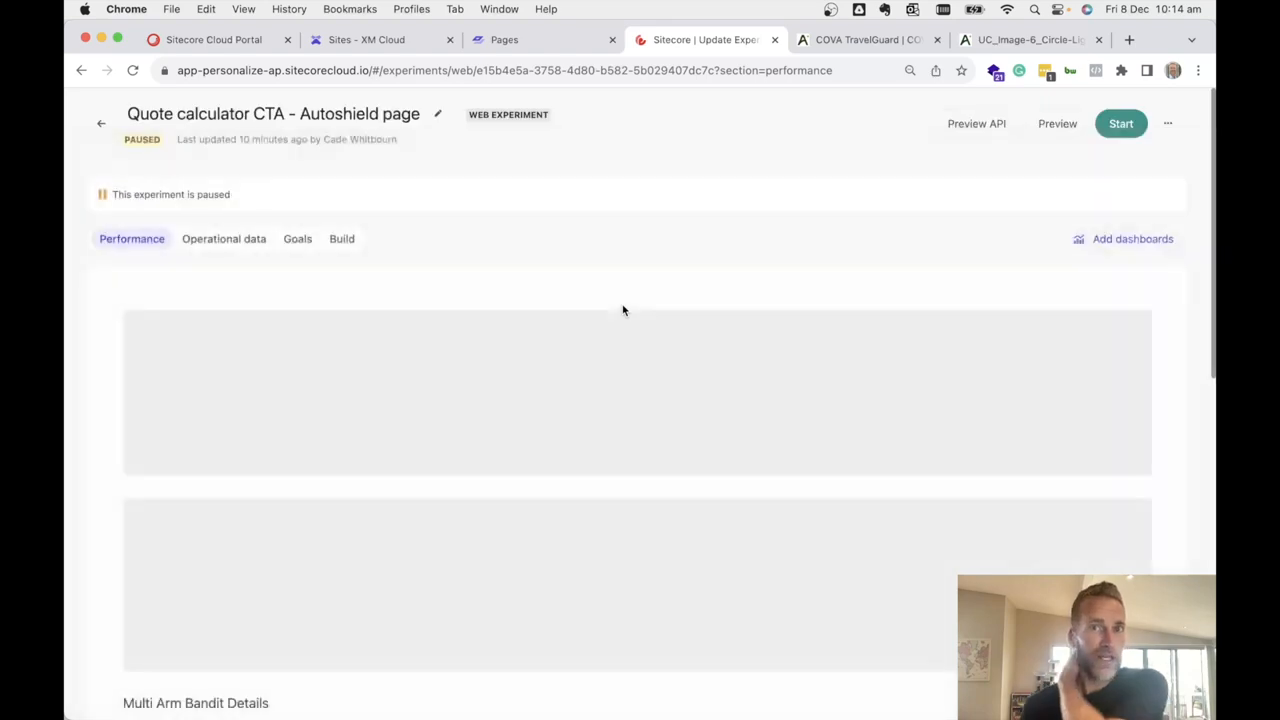
left_click(345, 240)
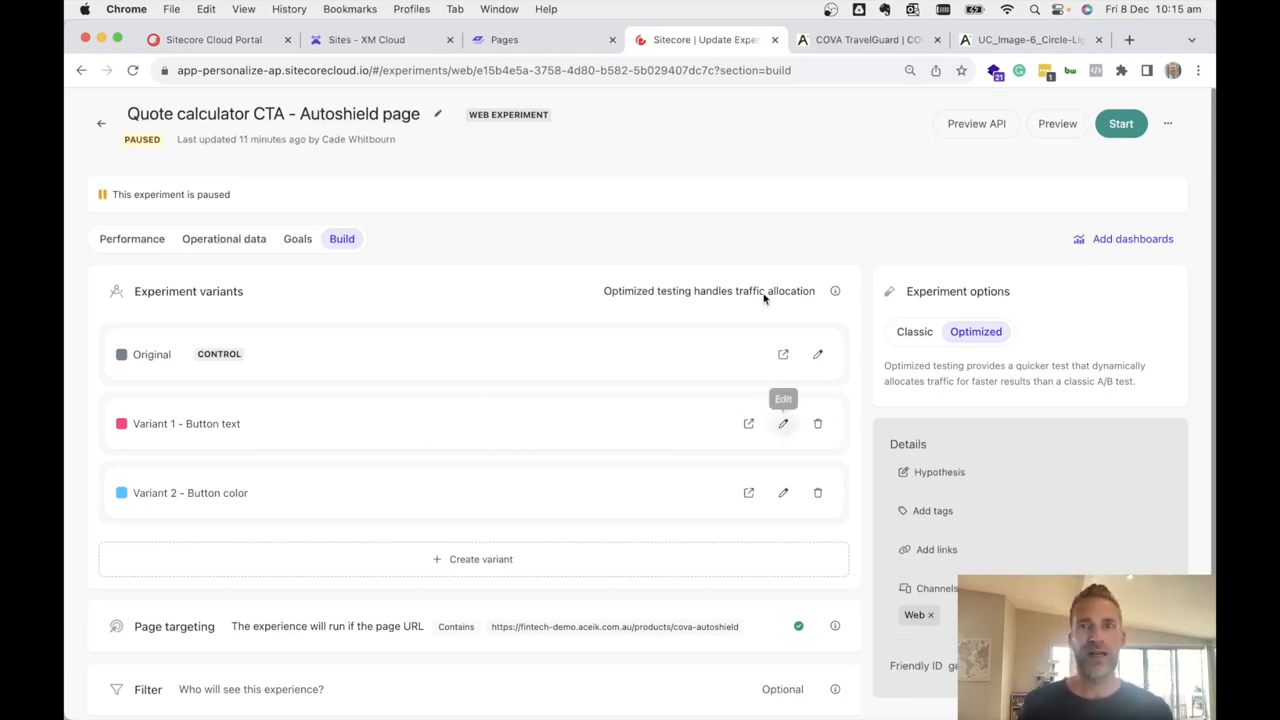
Compare the site's "Get quote" button with the CTA button text configured in "Variant 1 - Button text"
left_click(852, 40)
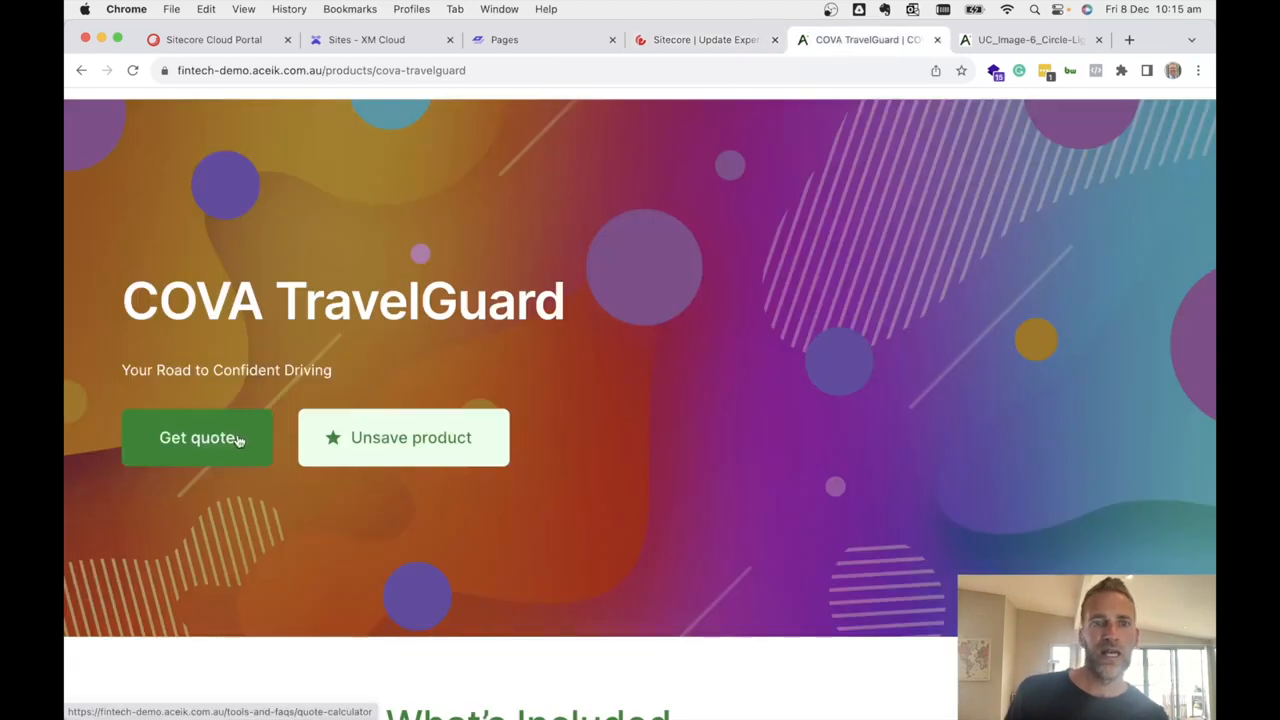
left_click(723, 44)
left_click(784, 425)
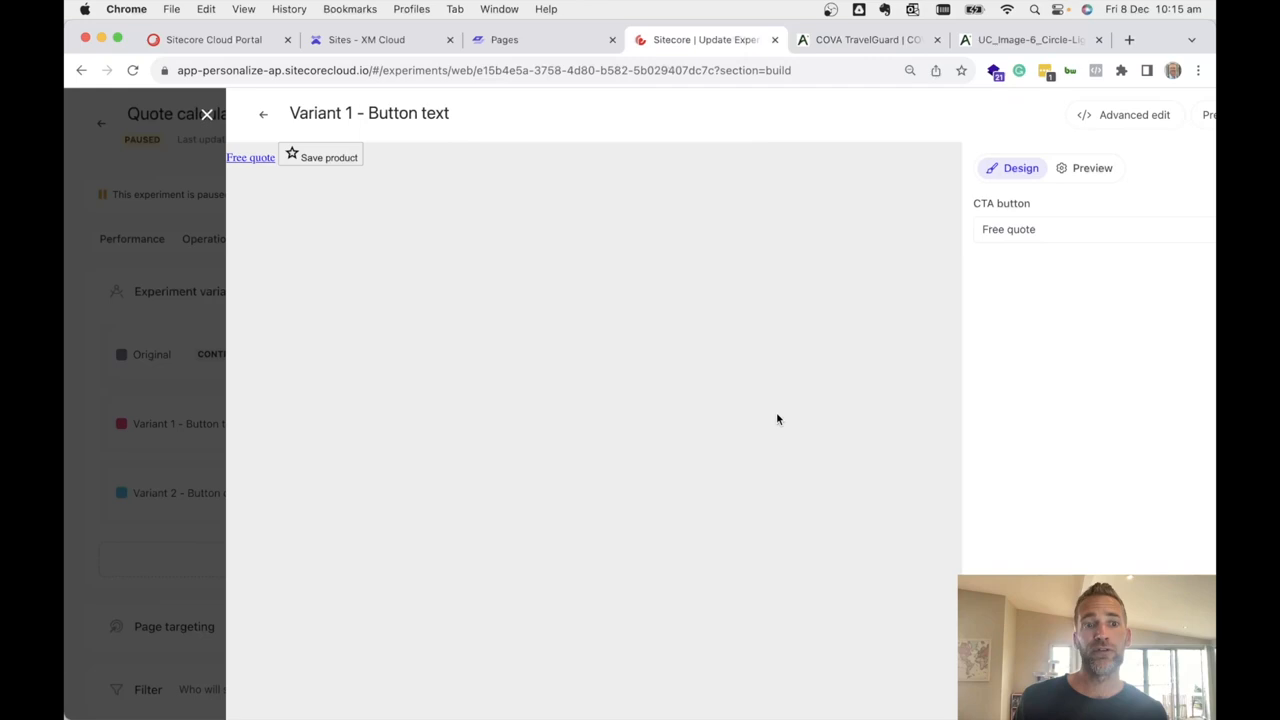
left_click_drag(930, 229, 855, 232)
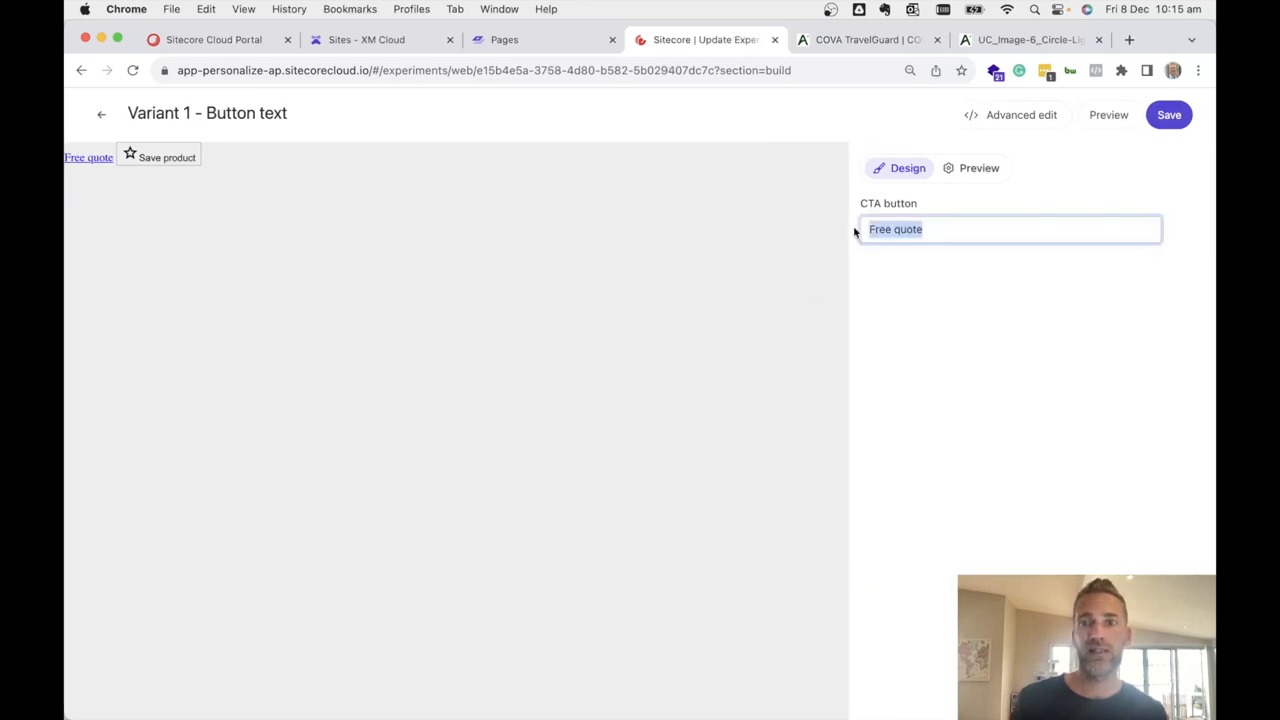
Preview "Variant 1 - Button text" on the COVA AutoShield page and open the QA Tool there
left_click(1096, 120)
left_click(1105, 345)
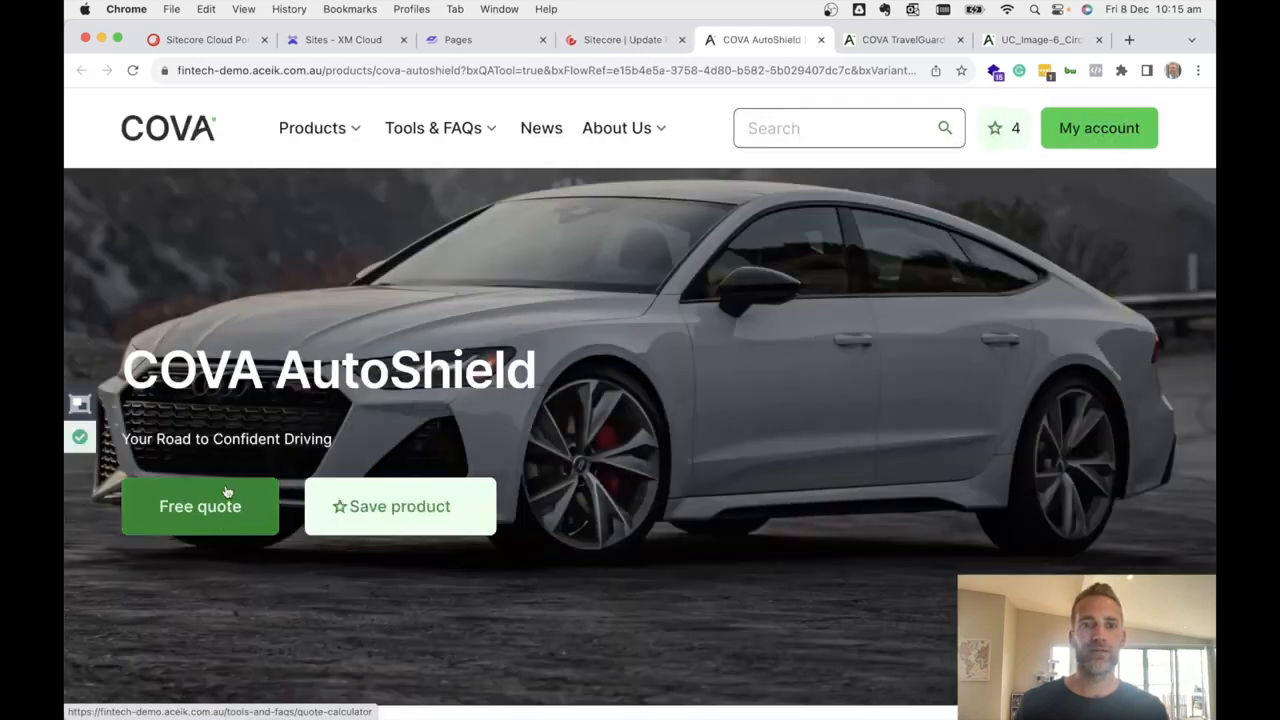
left_click(81, 405)
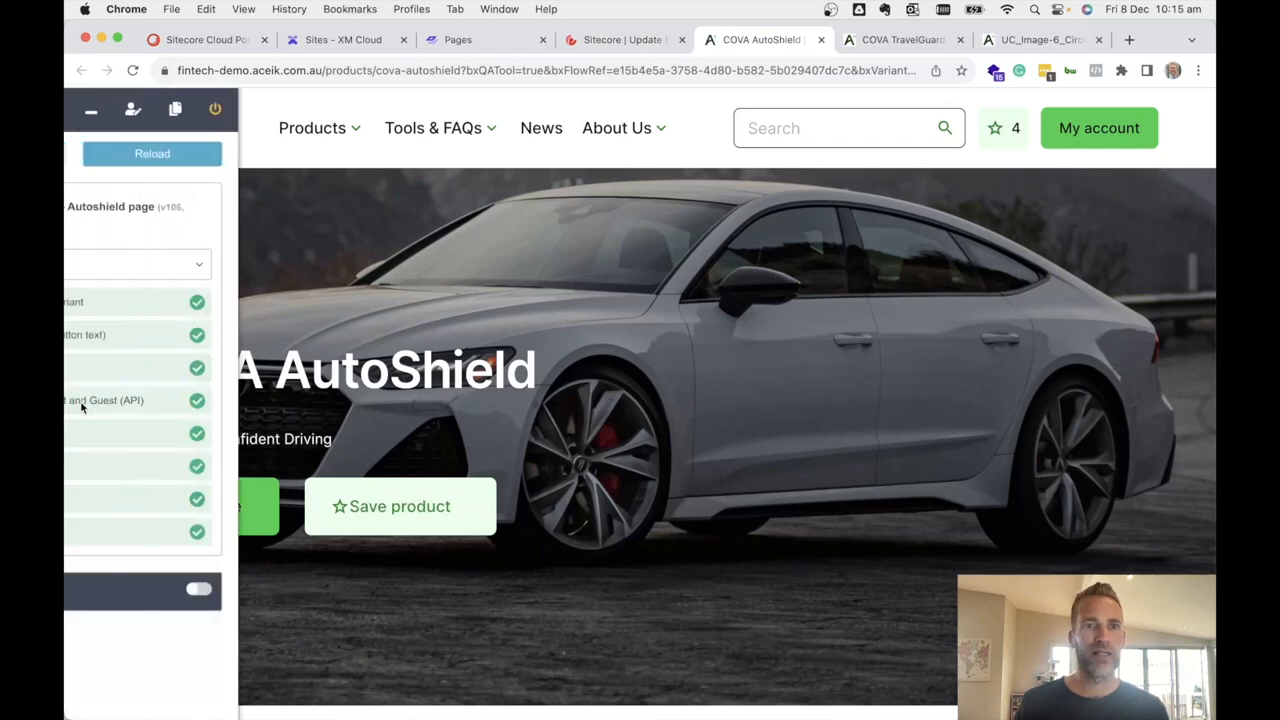
Switch the QA Tool to "Variant 2 - Button color" and reload the COVA AutoShield page to preview it
left_click(257, 264)
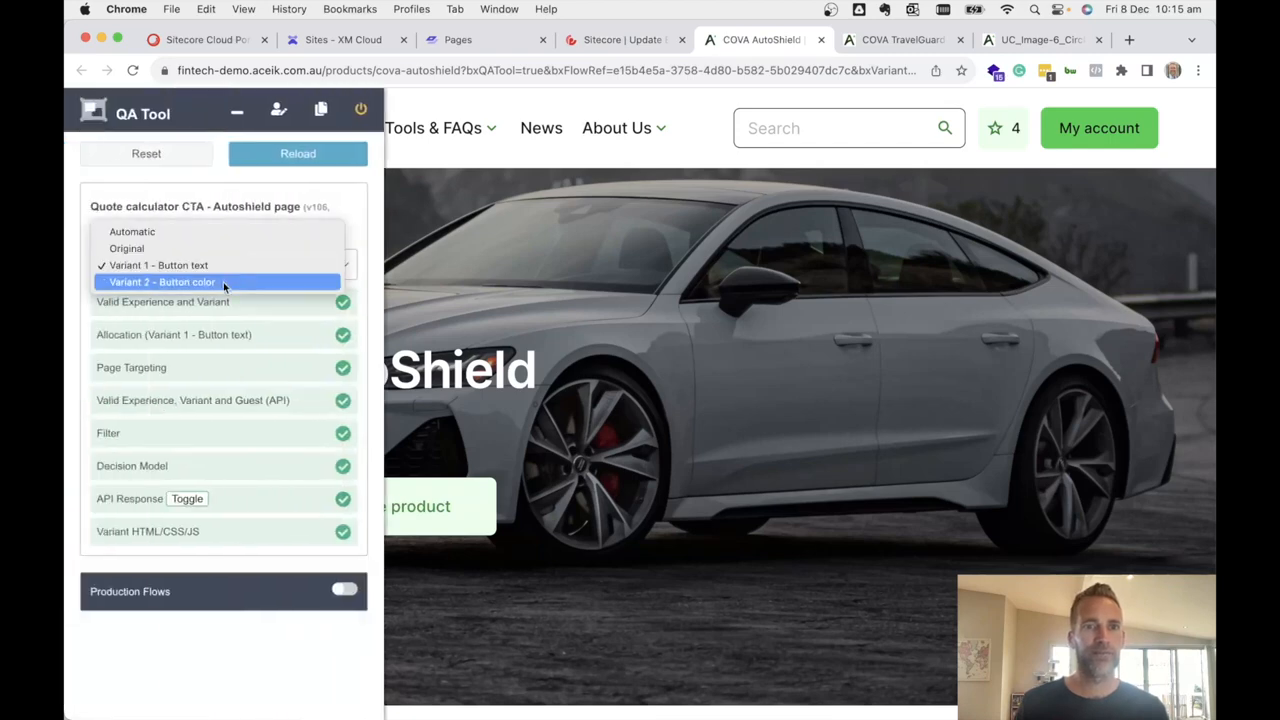
left_click(223, 282)
left_click(318, 161)
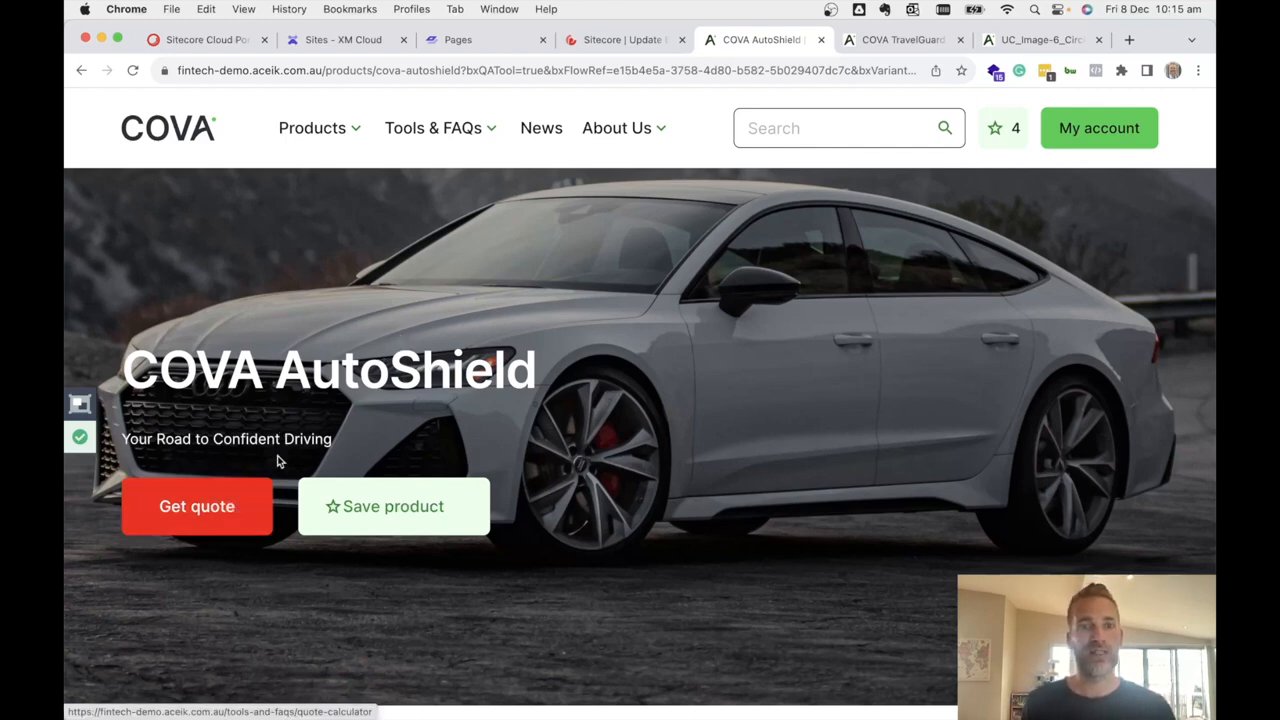
Return to the AutoShield quote experiment and review the button background and button color configured in "Variant 2 - Button color"
left_click(626, 40)
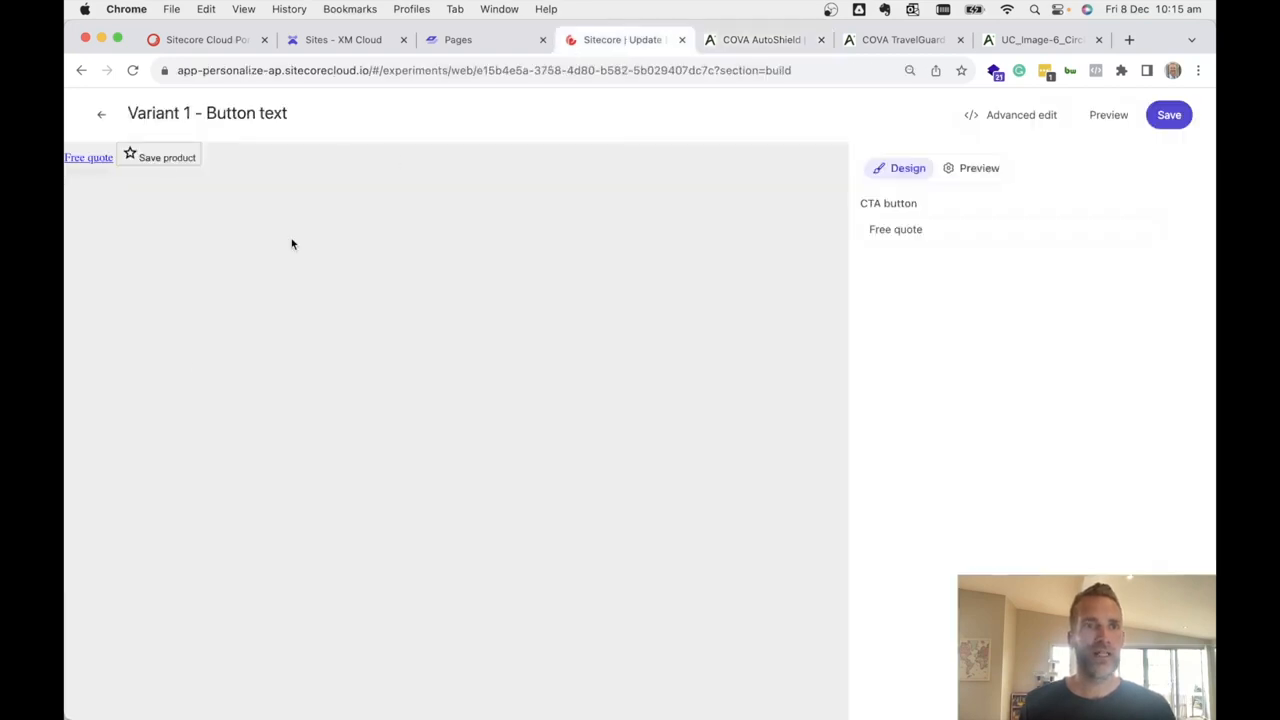
left_click(101, 114)
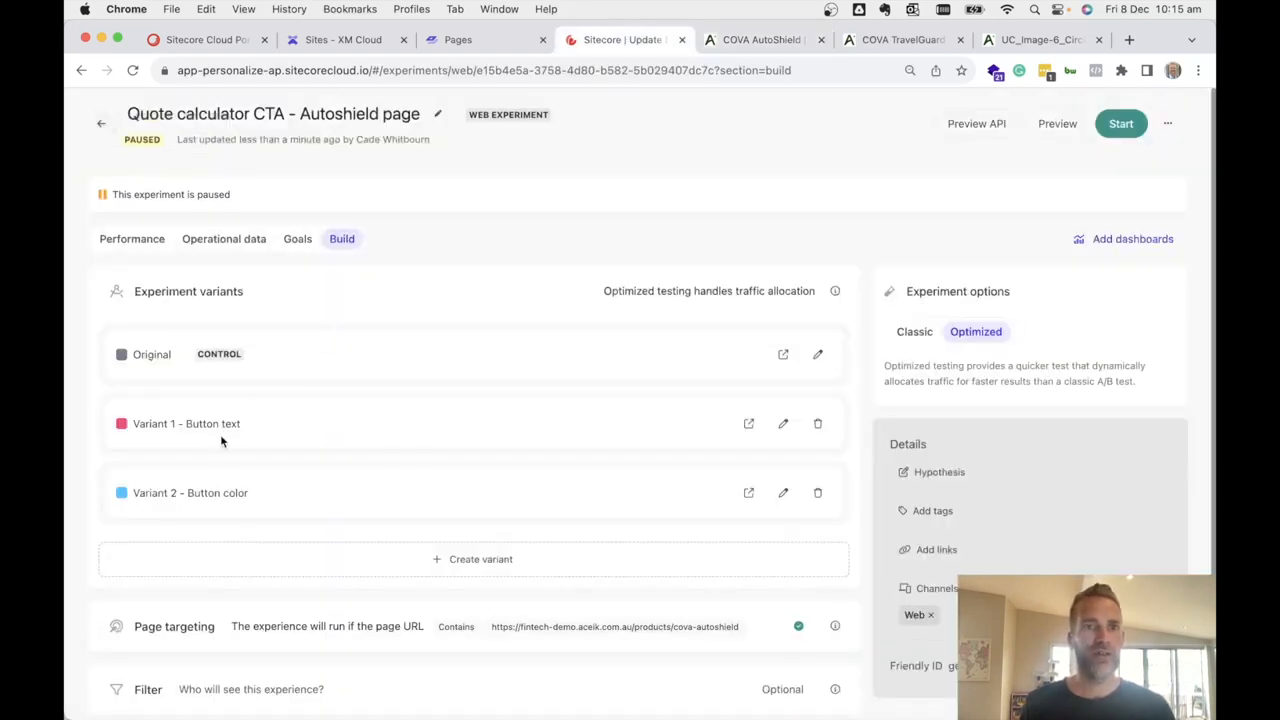
scroll(236, 502, "down", 3)
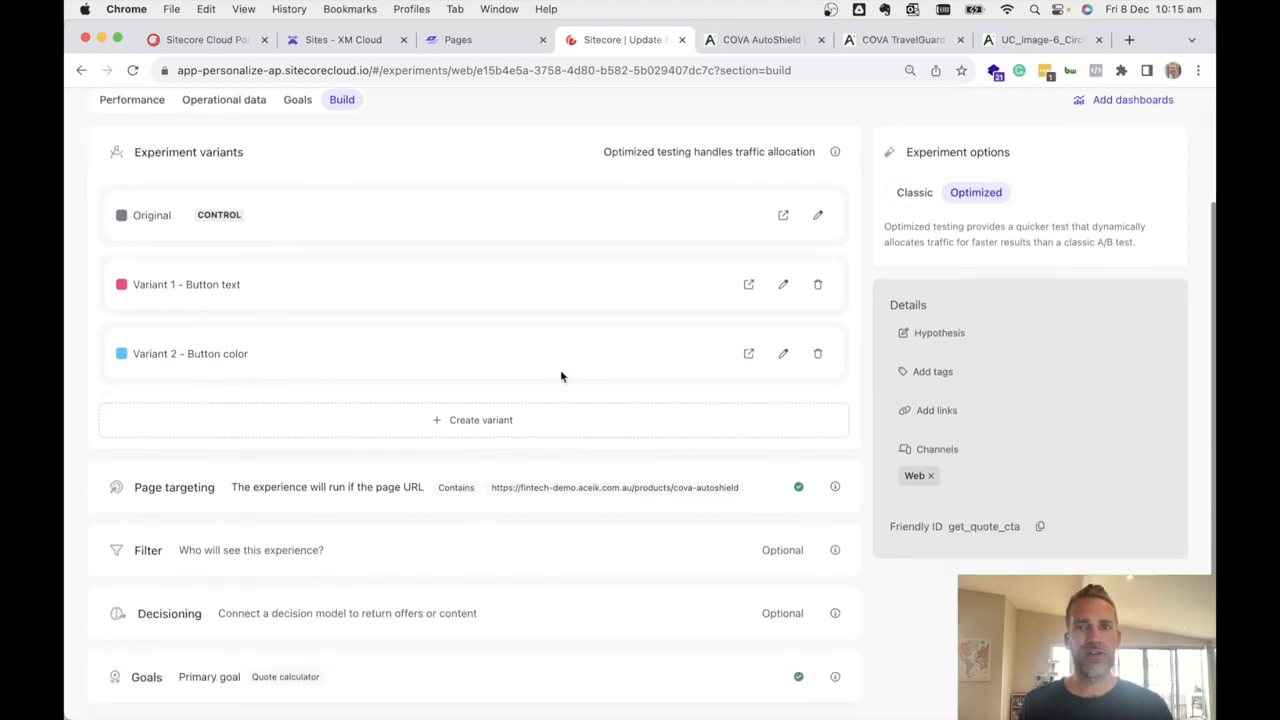
left_click(783, 354)
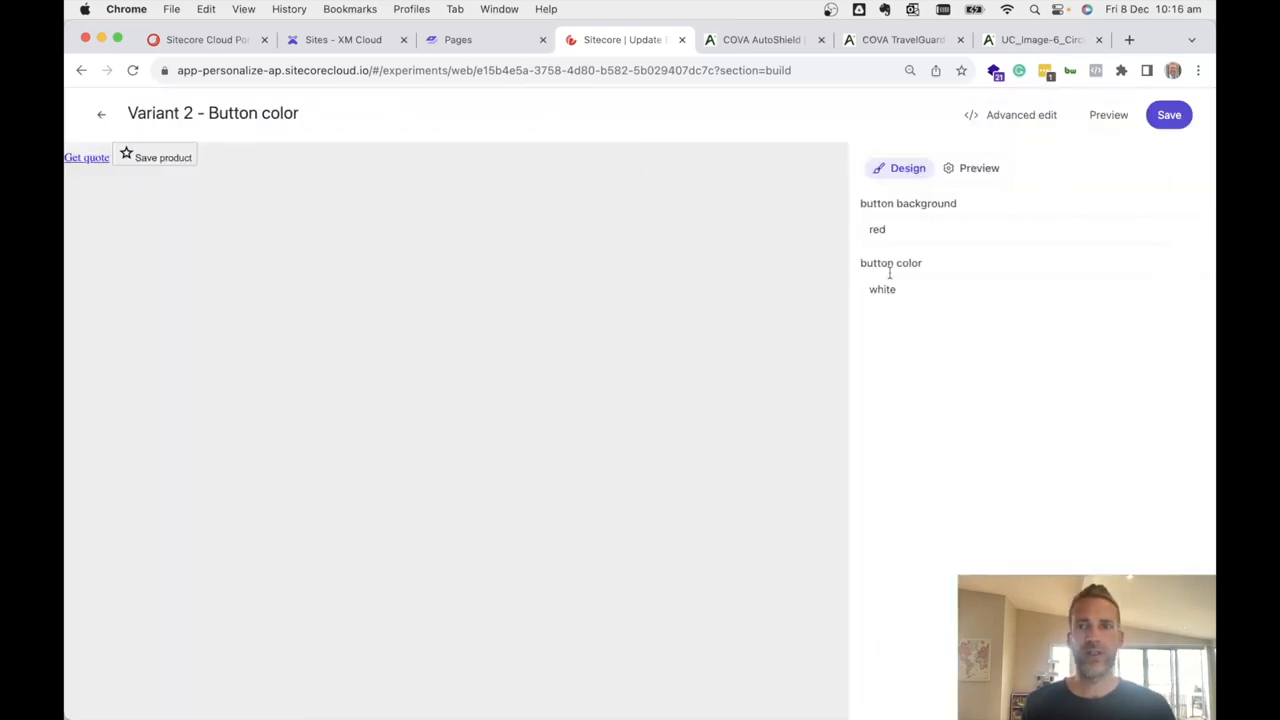
left_click_drag(890, 228, 877, 229)
left_click_drag(904, 291, 848, 293)
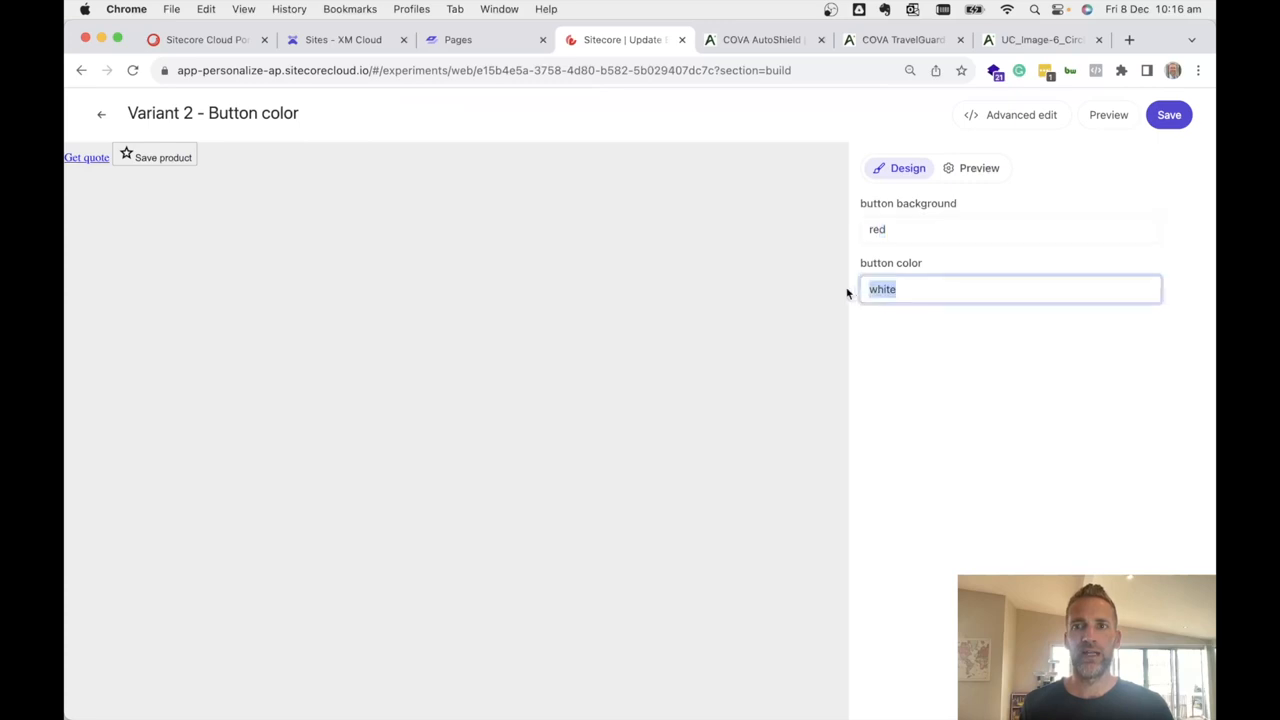
double_click(894, 230)
left_click_drag(915, 290, 838, 290)
left_click(104, 117)
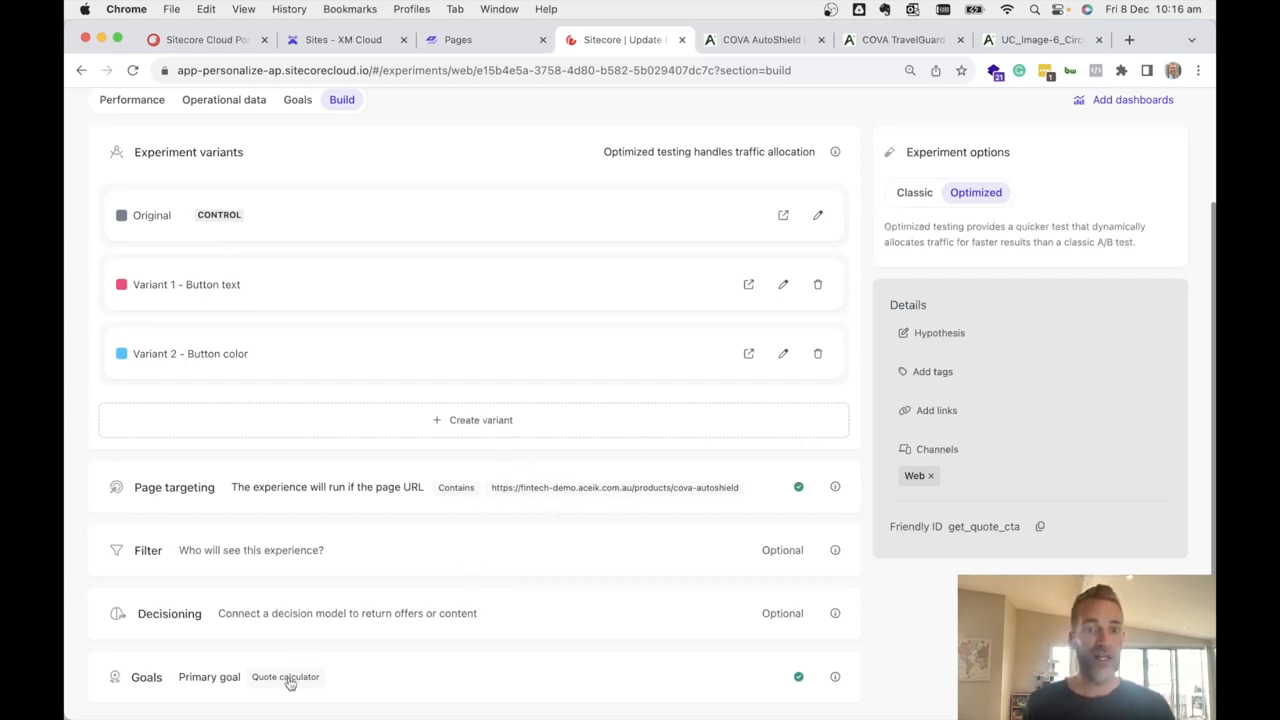
Review the goal name and tracked page of the experiment's "Quote calculator" primary goal, leaving it unedited
left_click(223, 686)
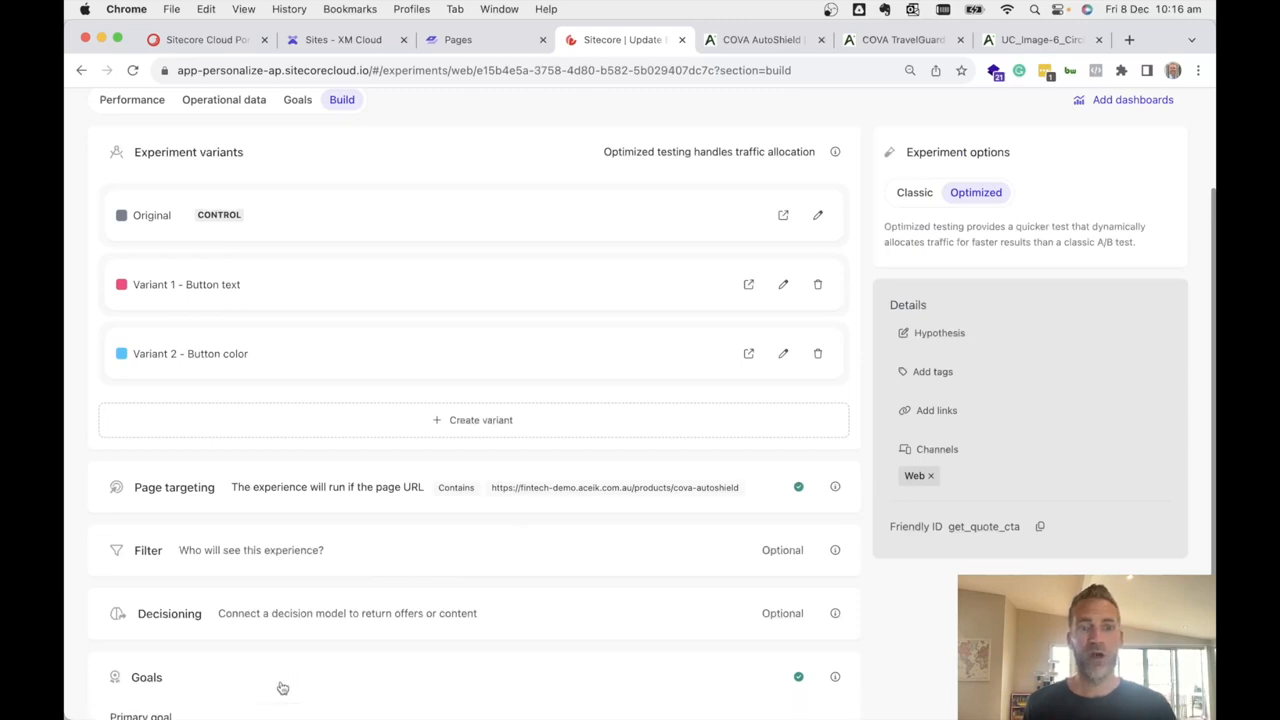
scroll(215, 685, "down", 2)
left_click(205, 641)
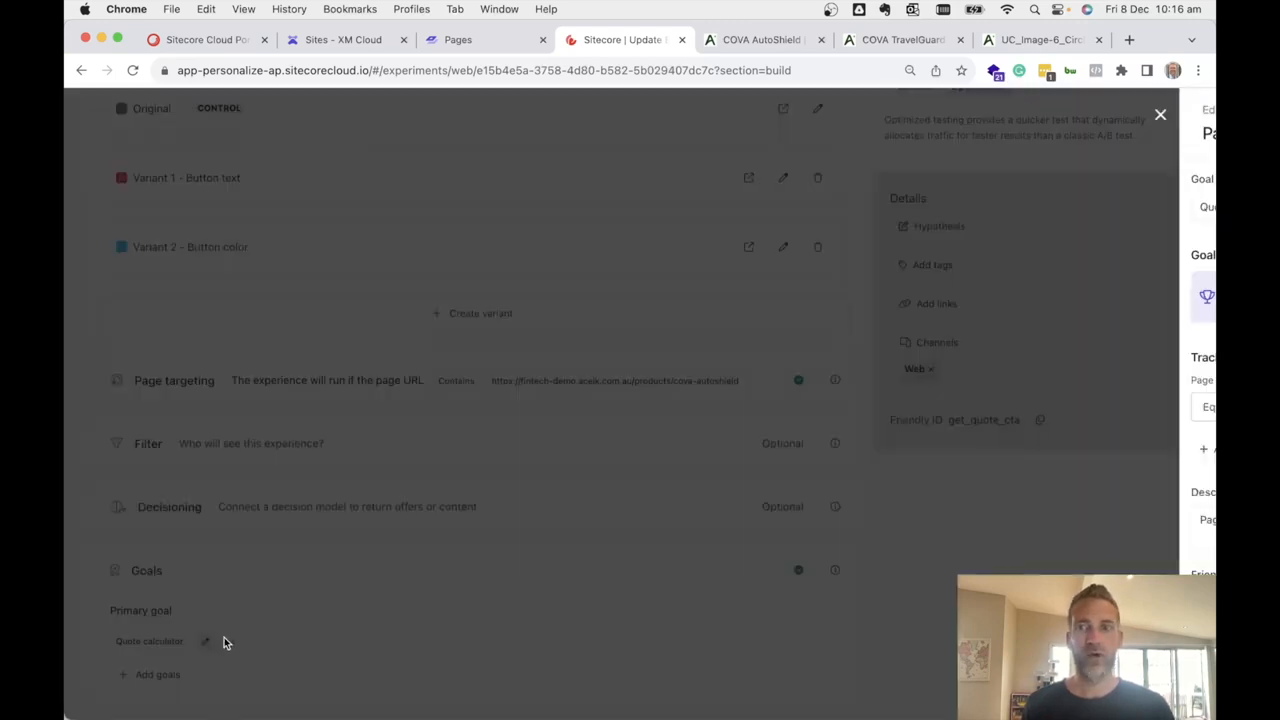
left_click_drag(900, 206, 1044, 209)
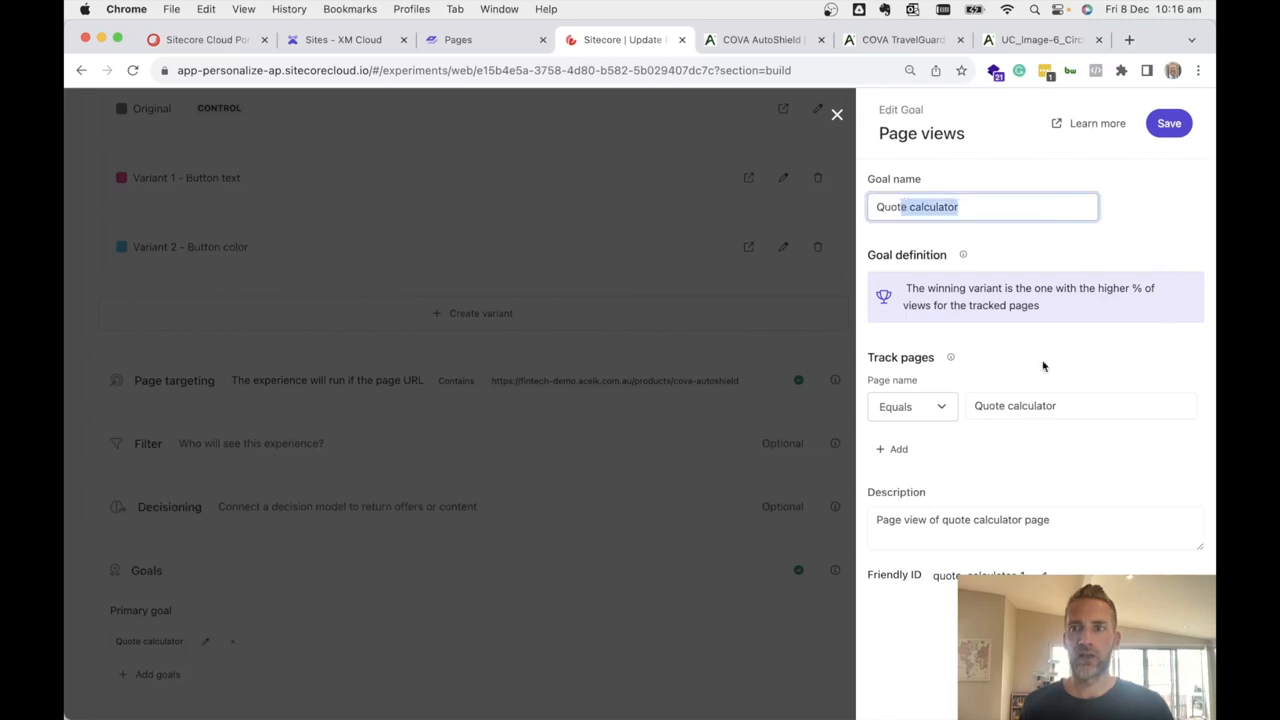
left_click_drag(990, 407, 1083, 406)
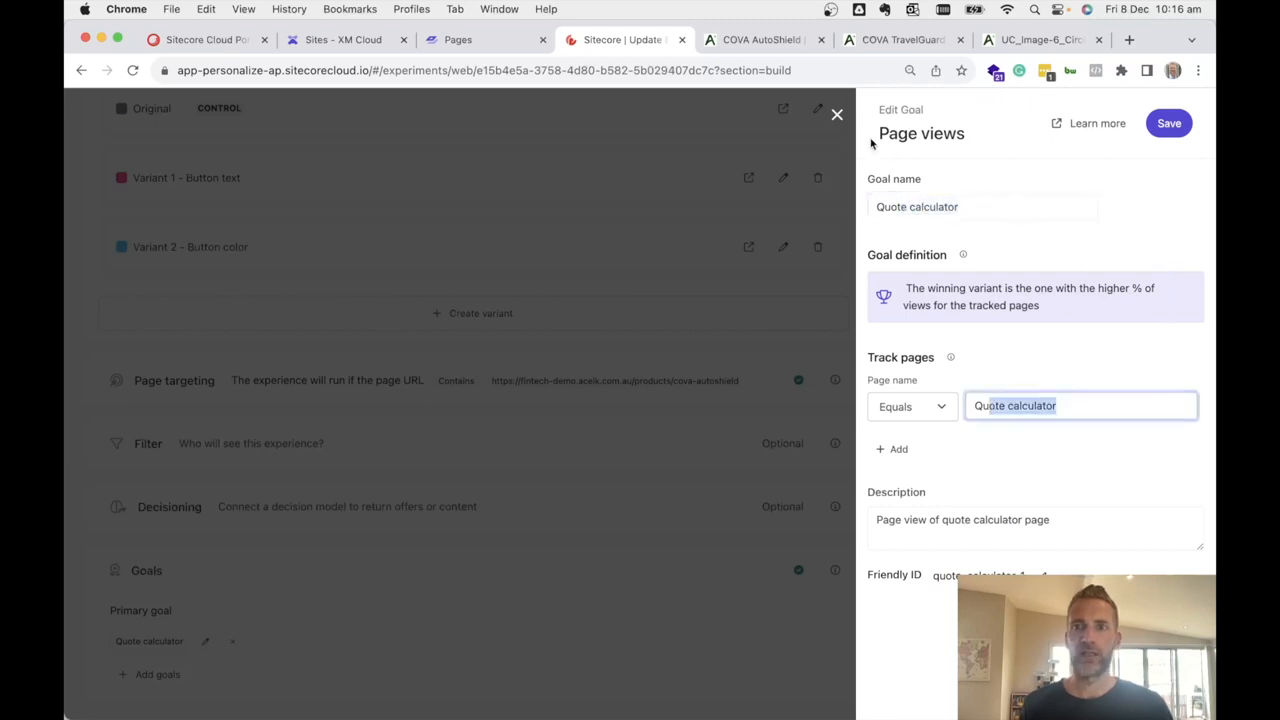
left_click(837, 114)
Start the "Quote calculator CTA - Autoshield page" experiment with start set to Now and end set to Run forever
scroll(573, 413, "up", 5)
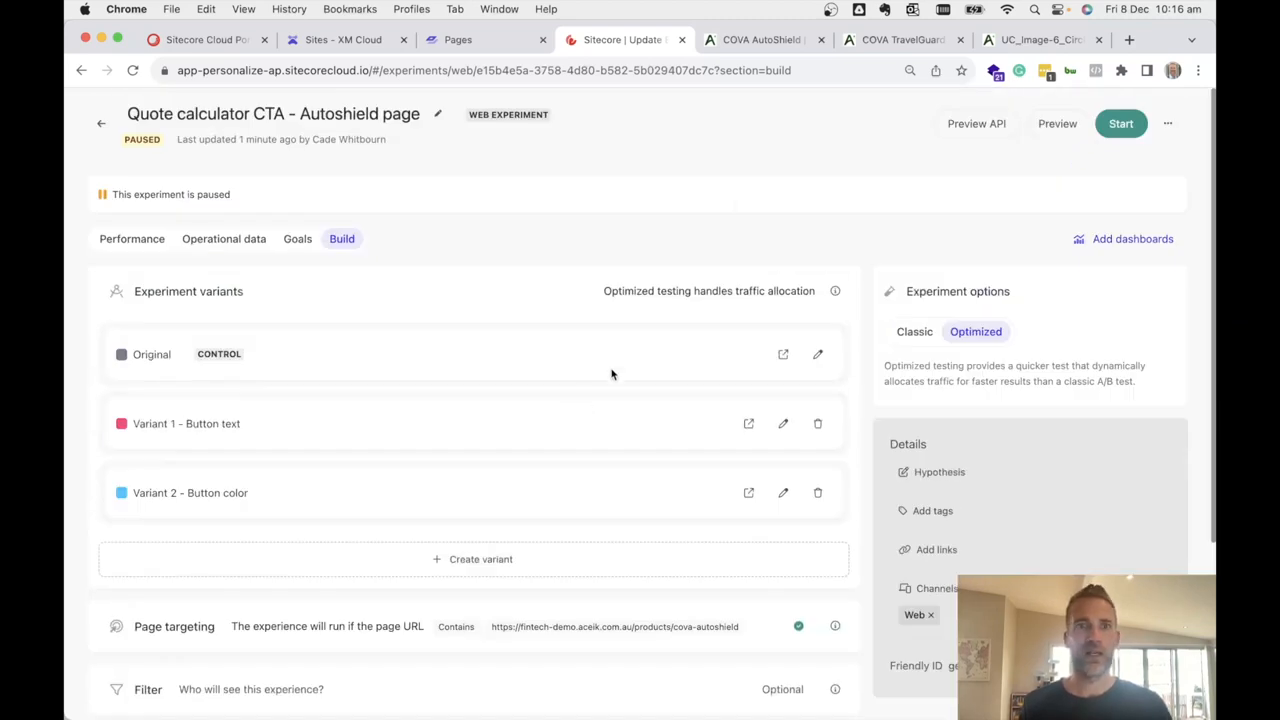
left_click(1120, 124)
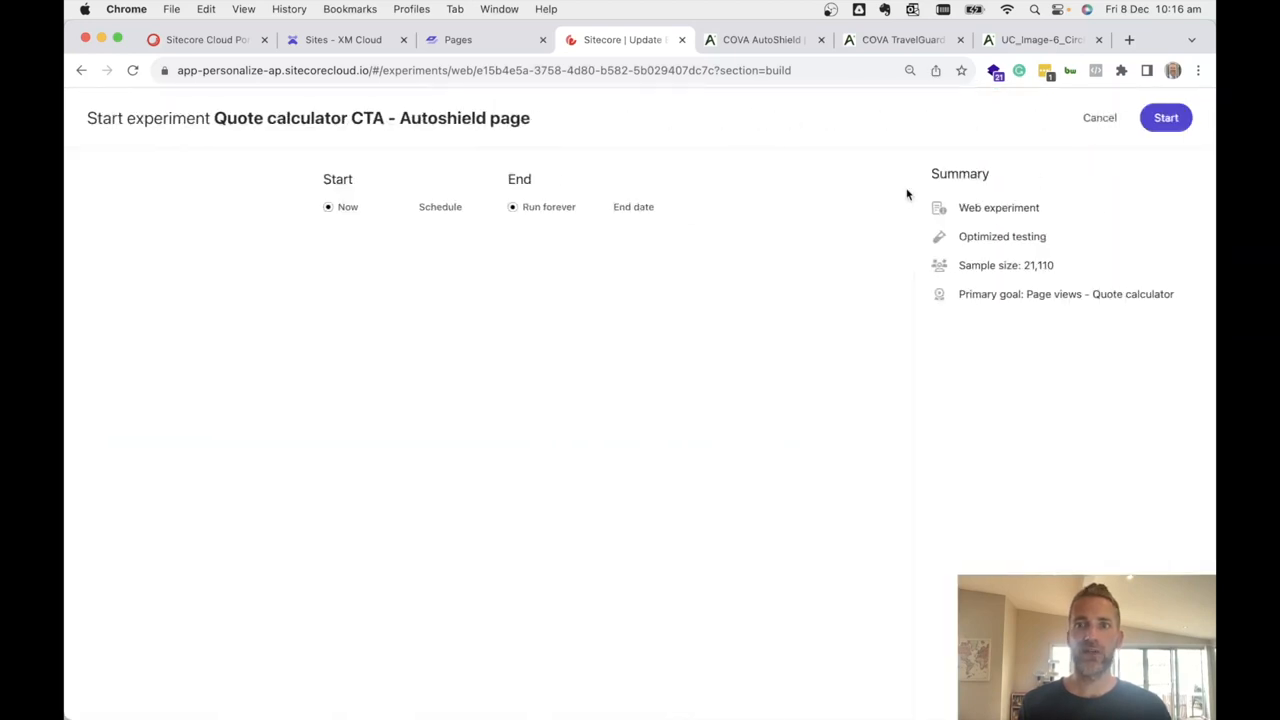
left_click(1160, 122)
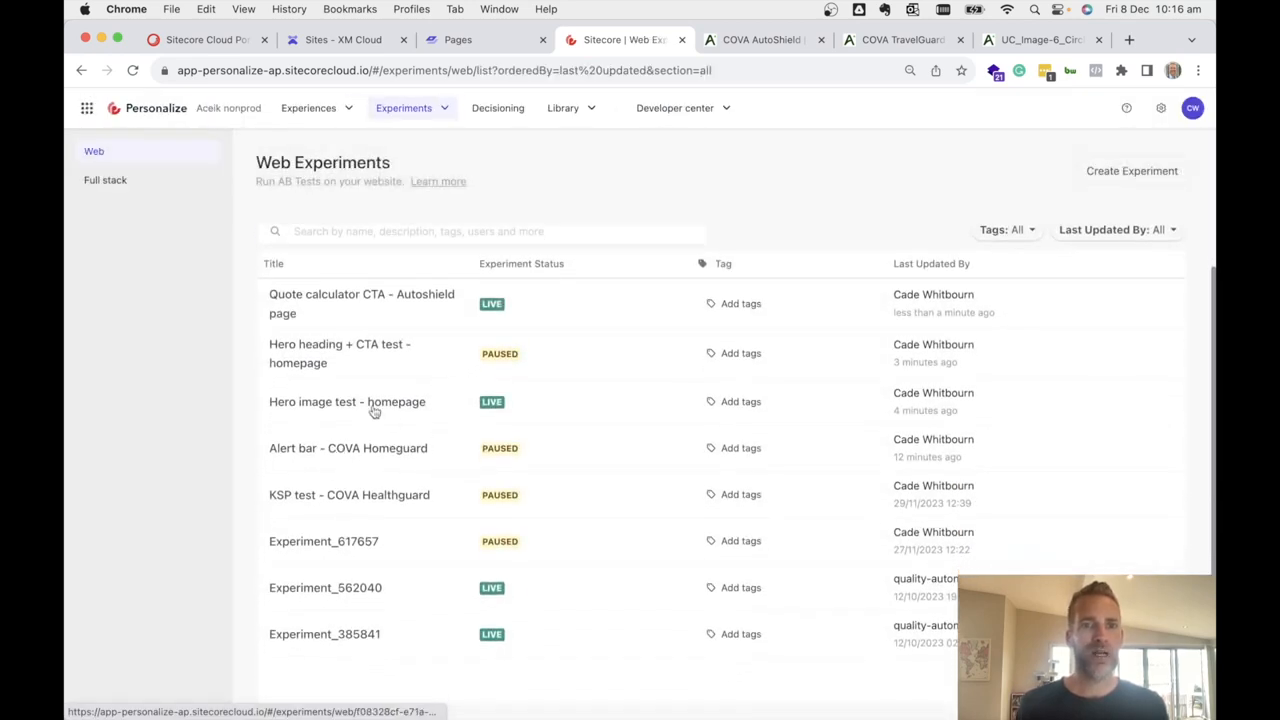
Open the build settings of the "Alert bar - COVA Homeguard" web experiment
left_click(345, 450)
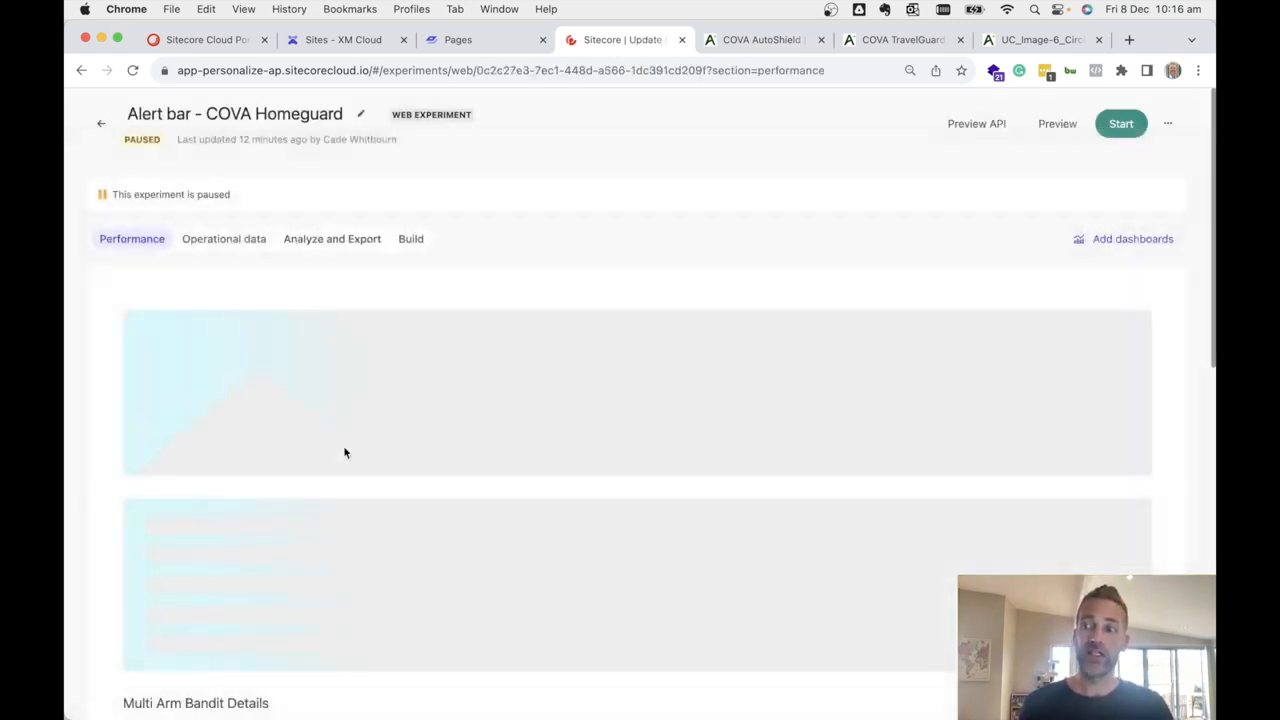
left_click(409, 244)
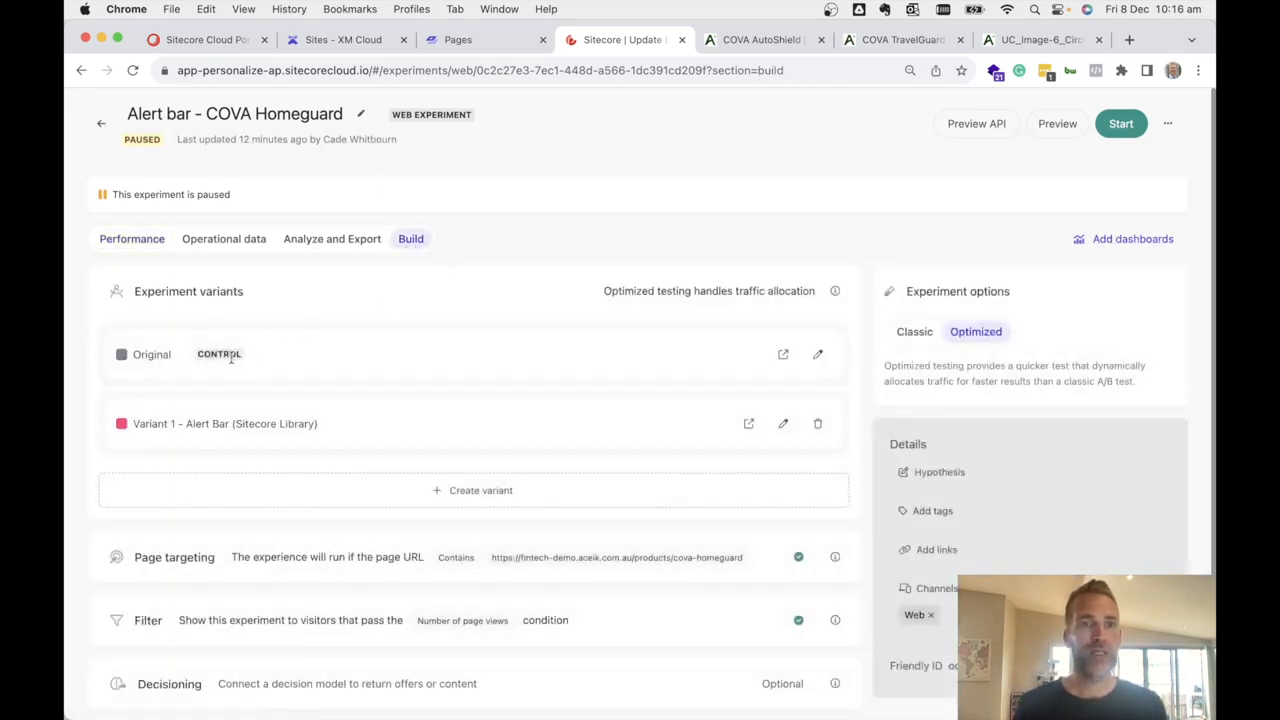
scroll(337, 420, "down", 2)
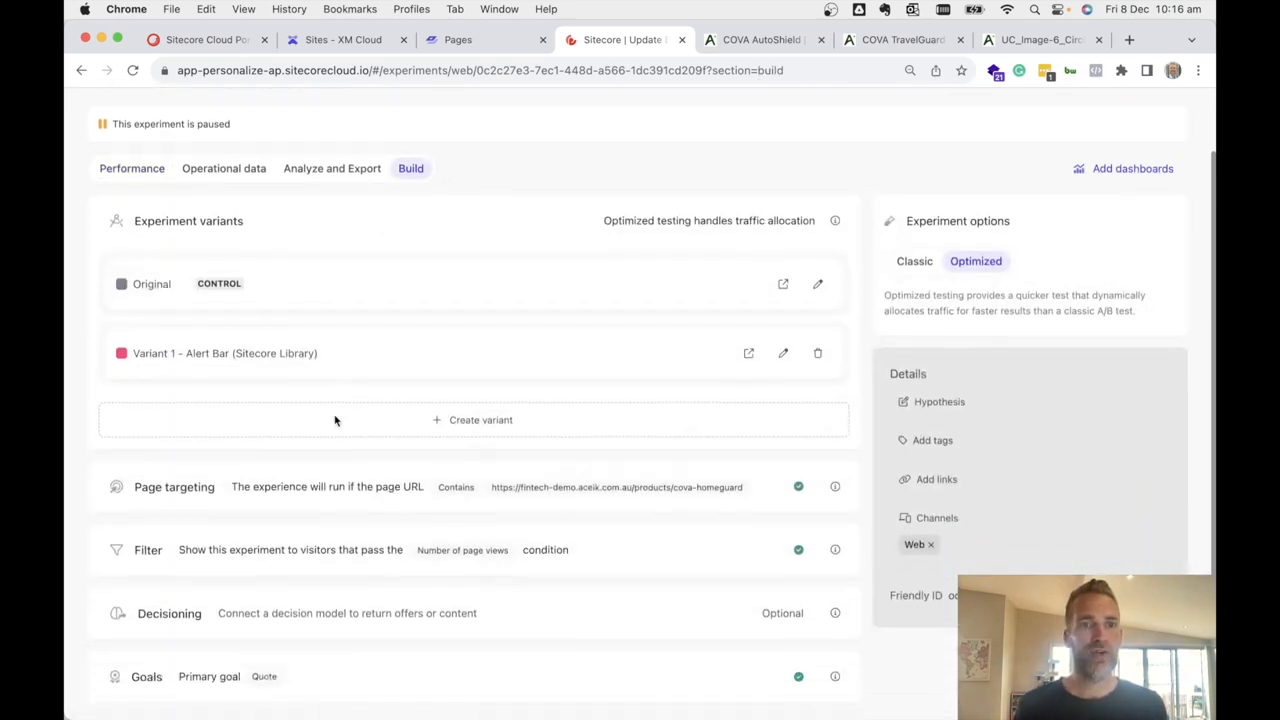
Review the general, title and button settings of "Variant 1 - Alert Bar (Sitecore Library)"
left_click(783, 354)
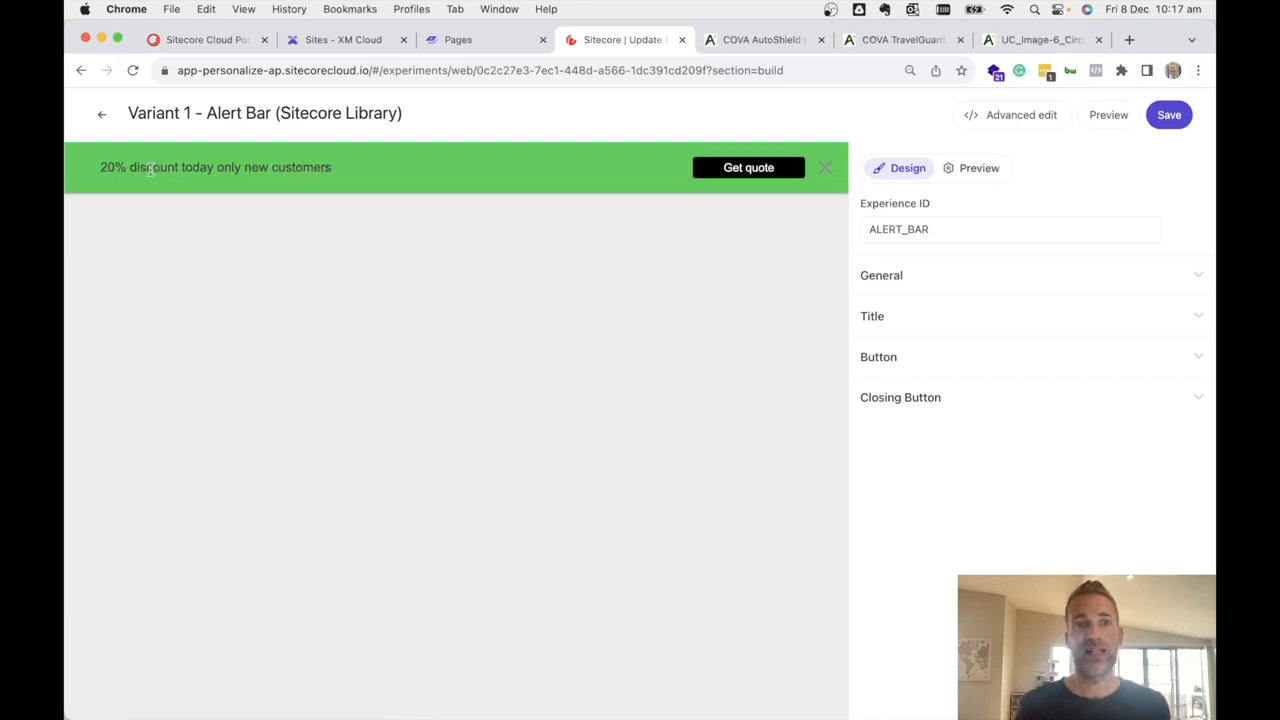
left_click(915, 285)
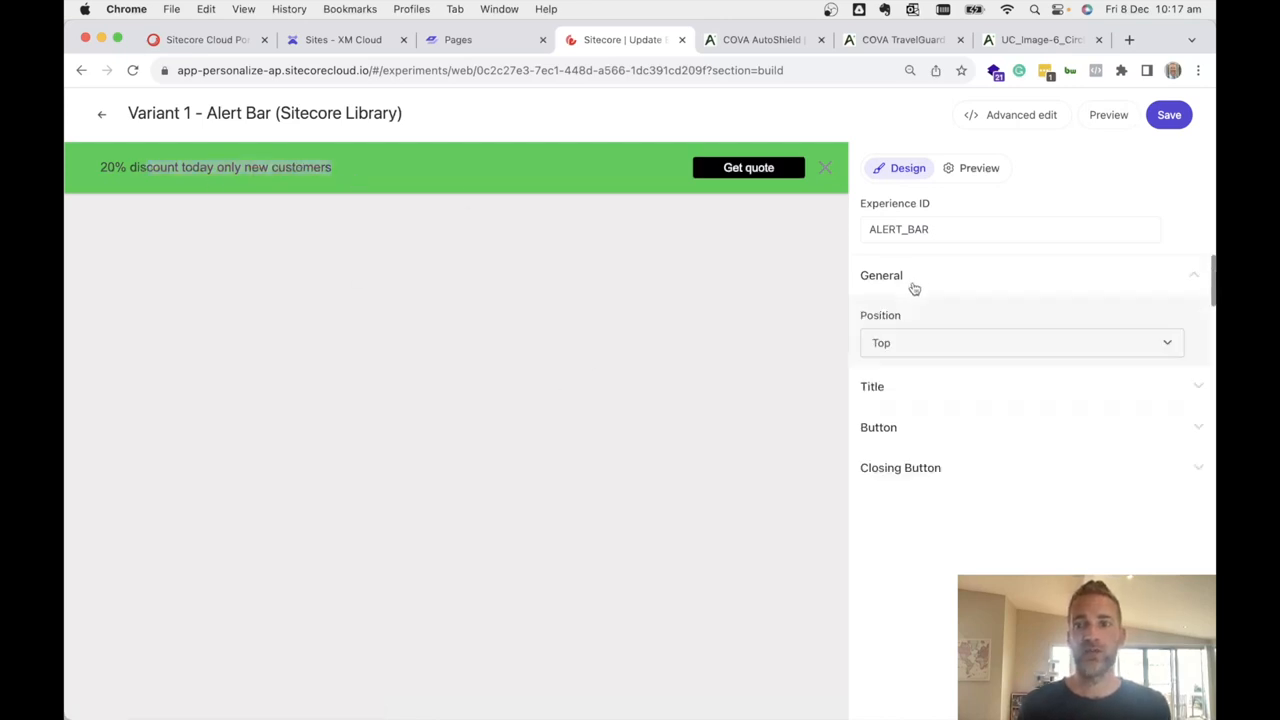
left_click(926, 345)
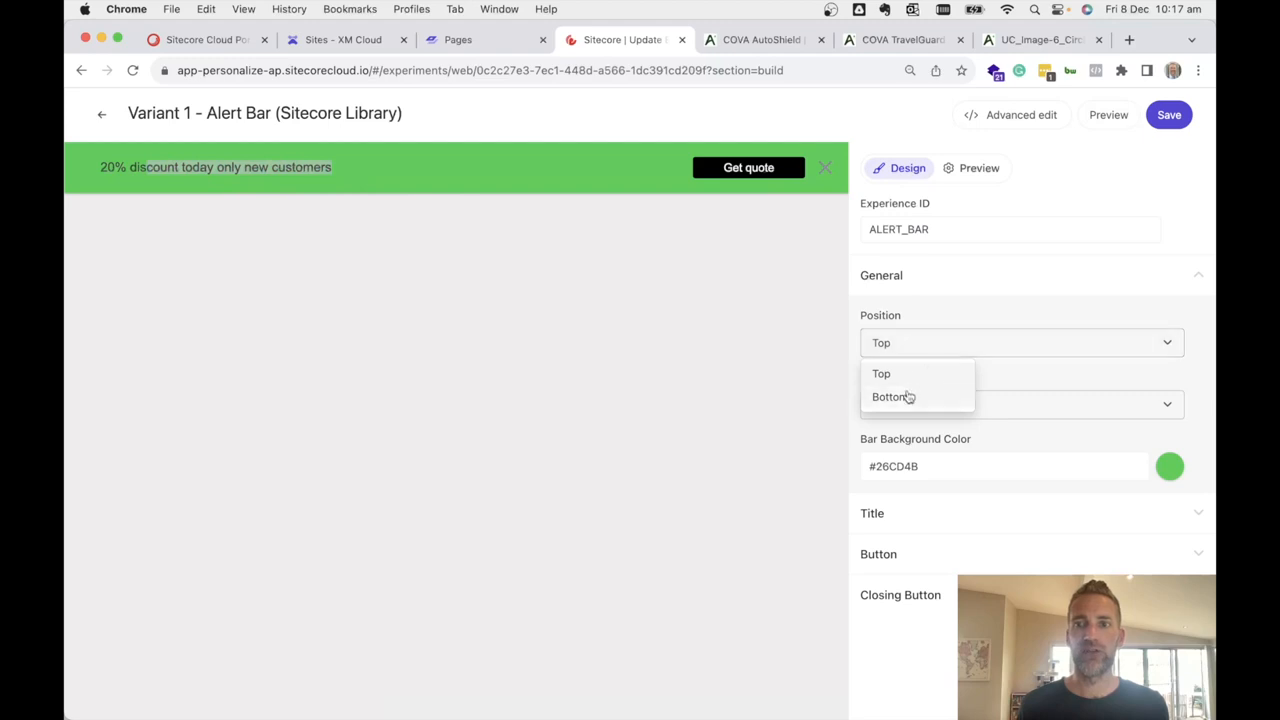
left_click(957, 320)
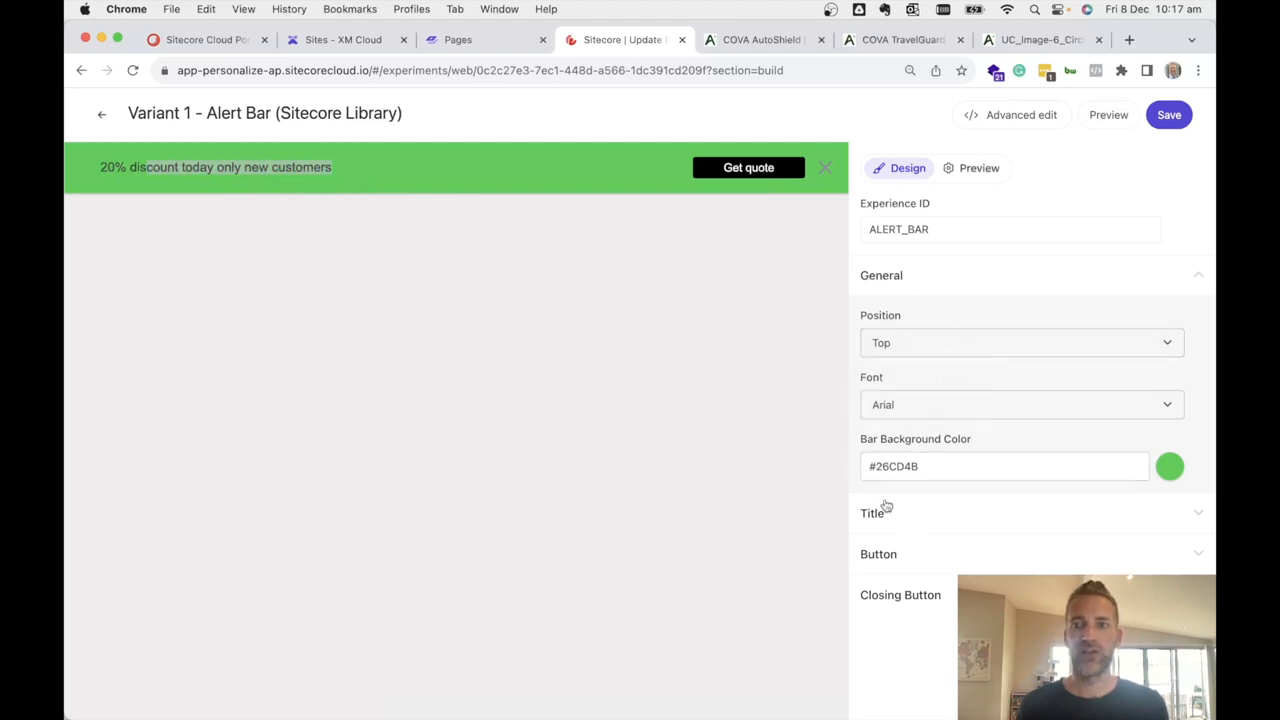
left_click(906, 508)
left_click(876, 383)
left_click(232, 181)
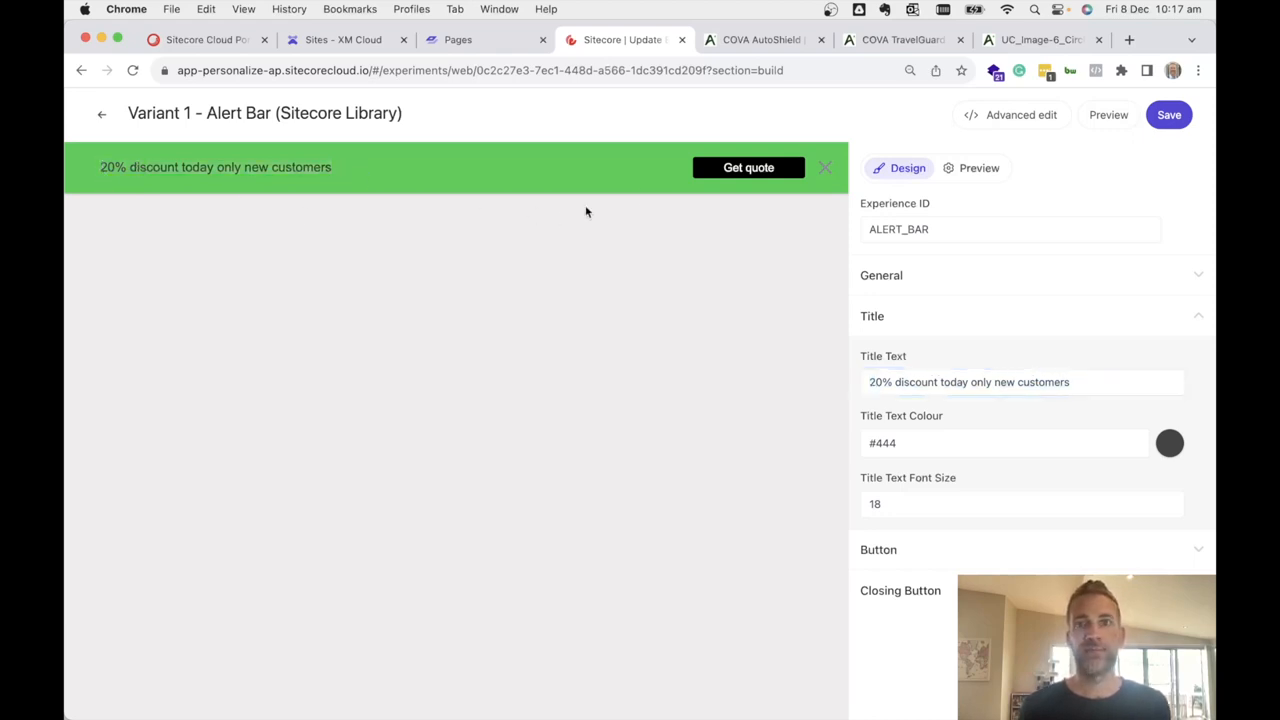
left_click(889, 551)
scroll(886, 620, "down", 3)
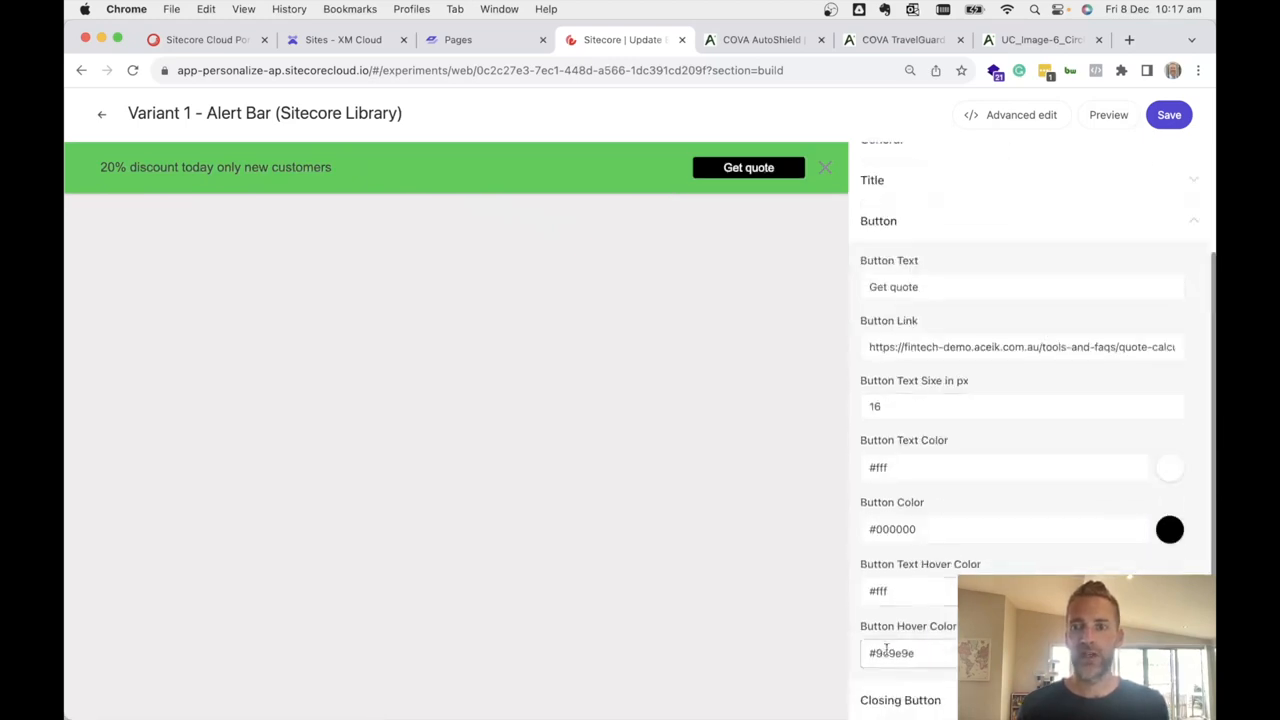
Preview the alert bar variant on the COVA HomeGuard page, then return to the experiment's build settings
left_click(1108, 115)
left_click(1066, 343)
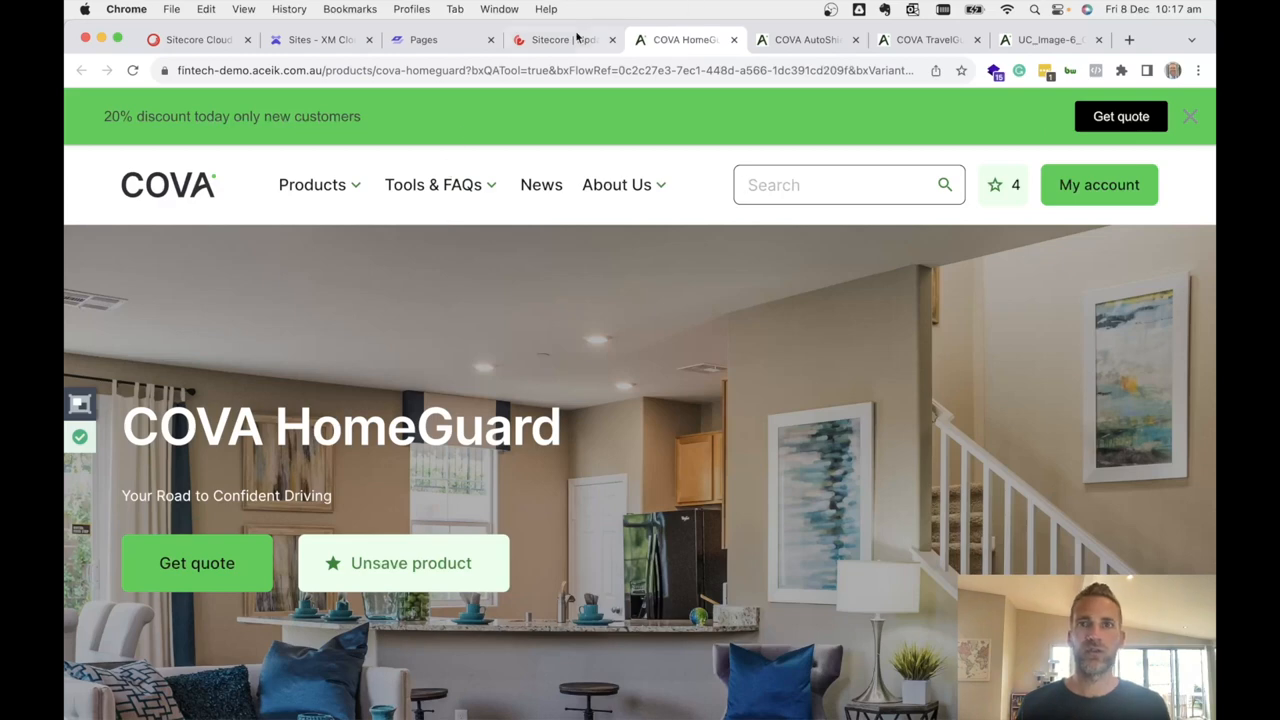
left_click(555, 42)
left_click(101, 116)
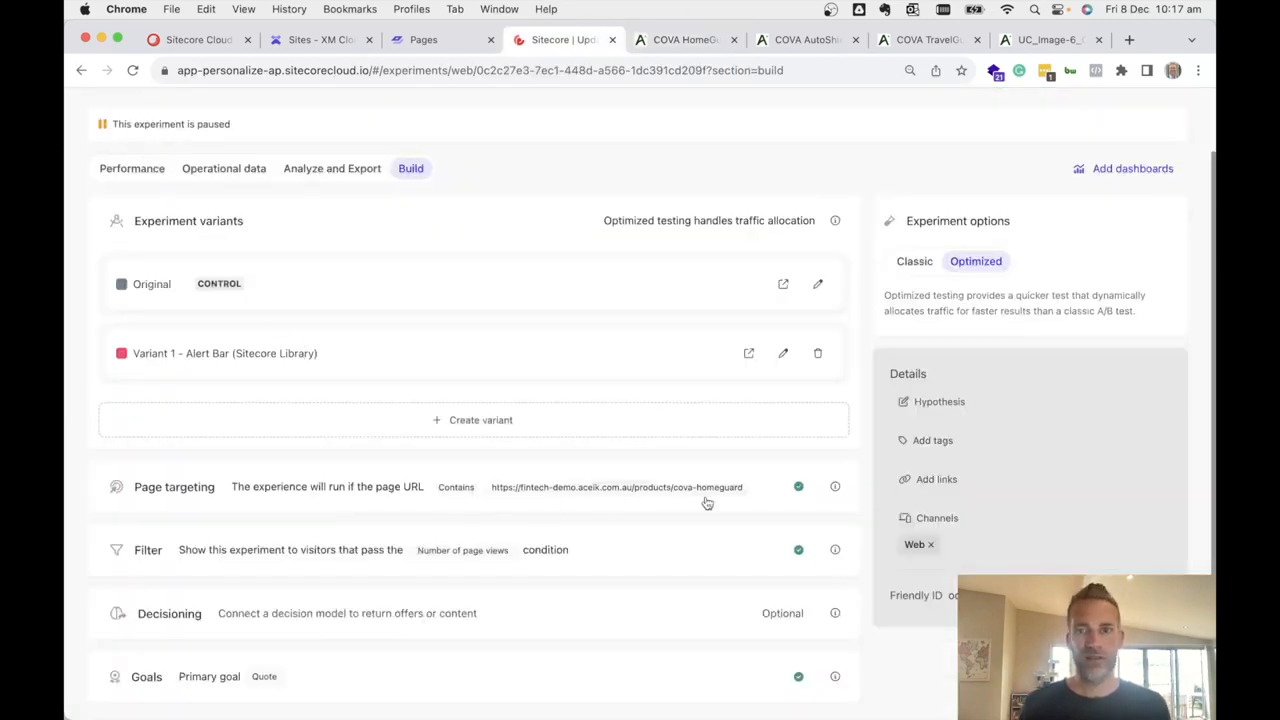
Examine the "Number of page views" filter condition, including its page name, day range and page view threshold, without saving changes
left_click(302, 556)
scroll(342, 560, "down", 2)
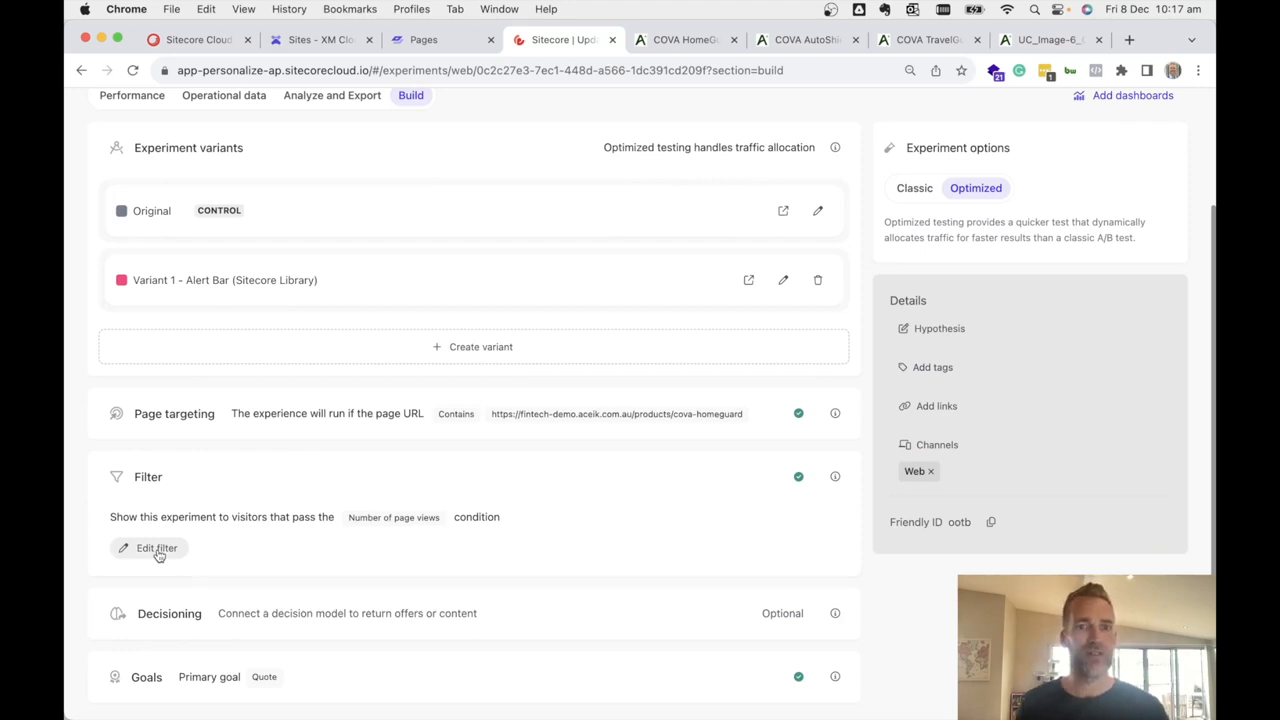
left_click_drag(294, 517, 491, 516)
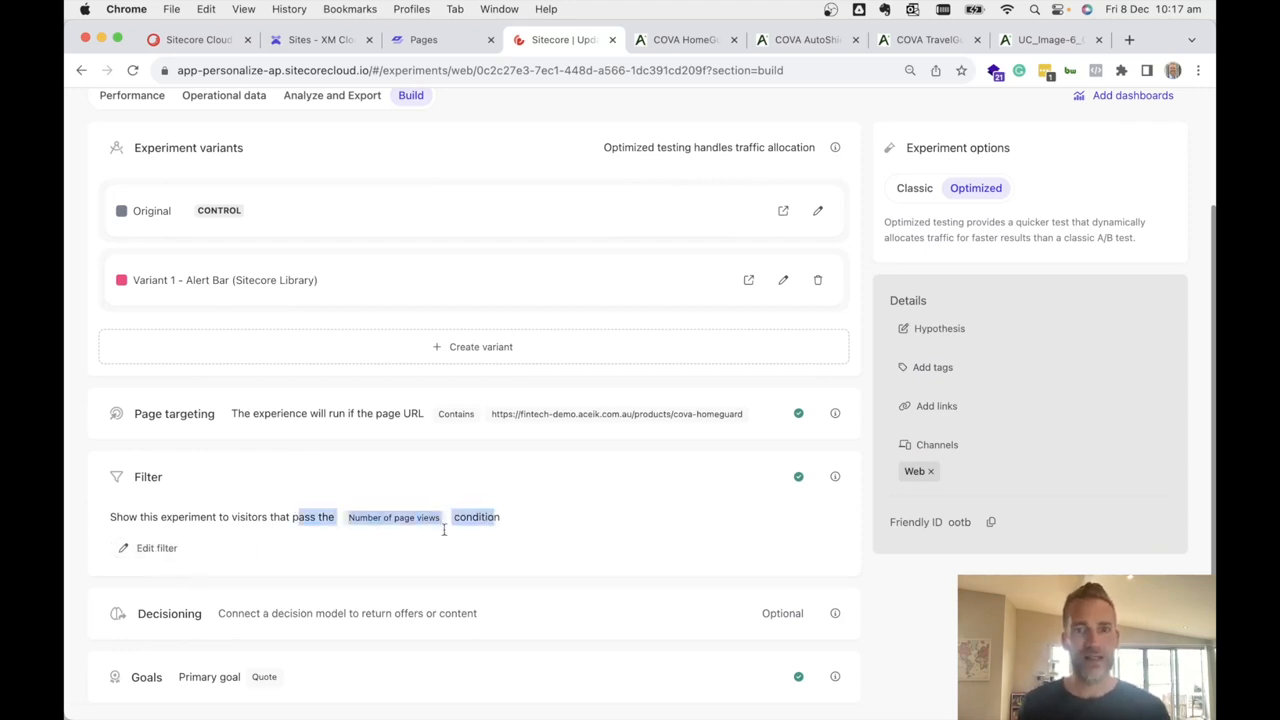
left_click(156, 548)
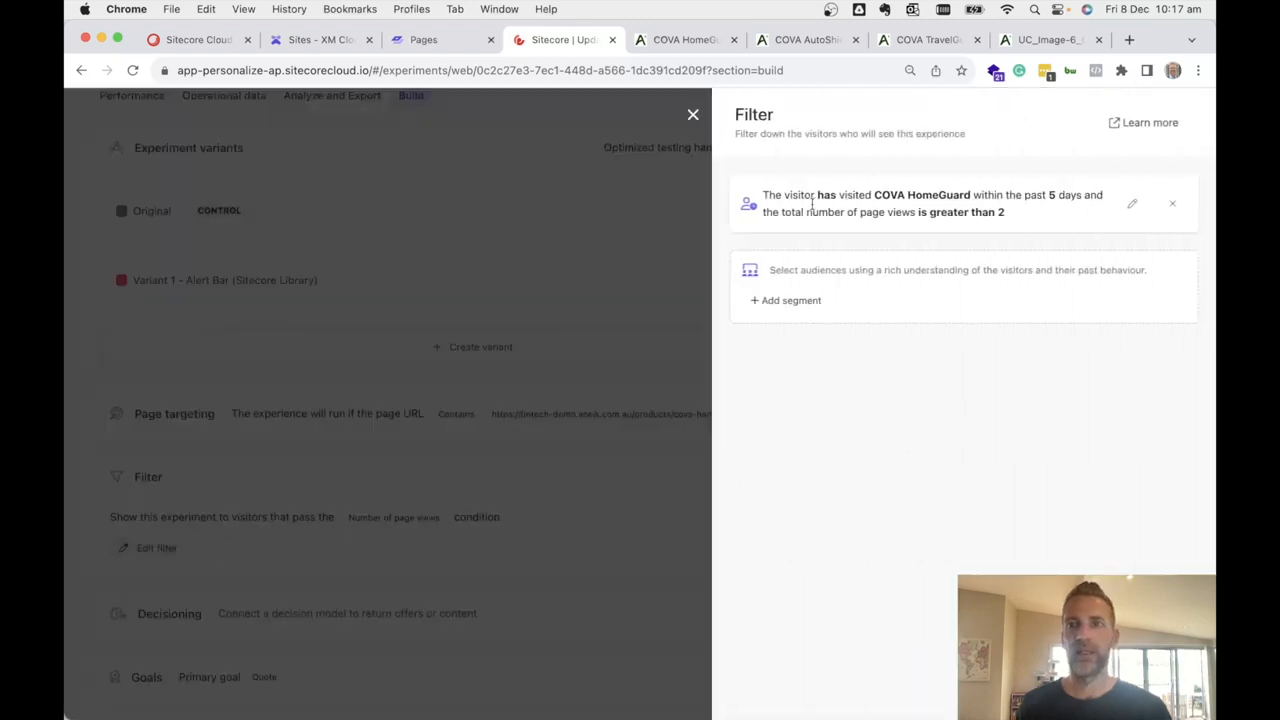
left_click(1132, 204)
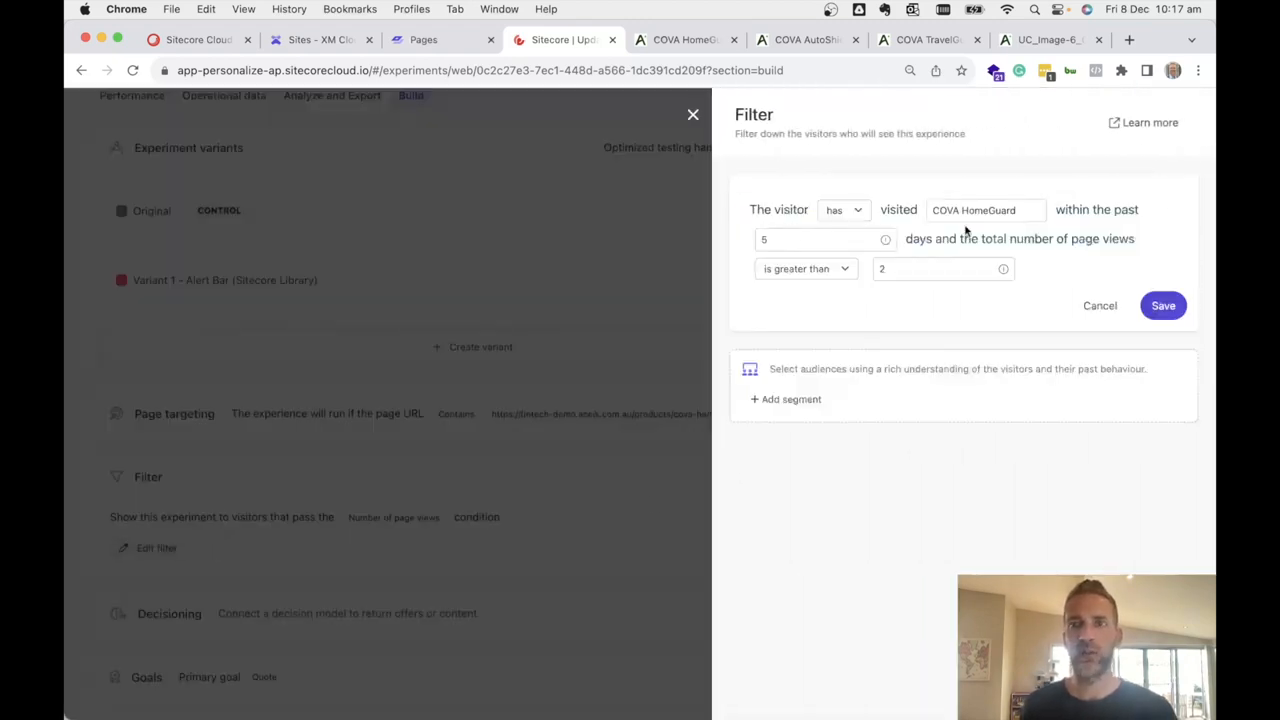
left_click_drag(934, 210, 1016, 206)
key("Tab")
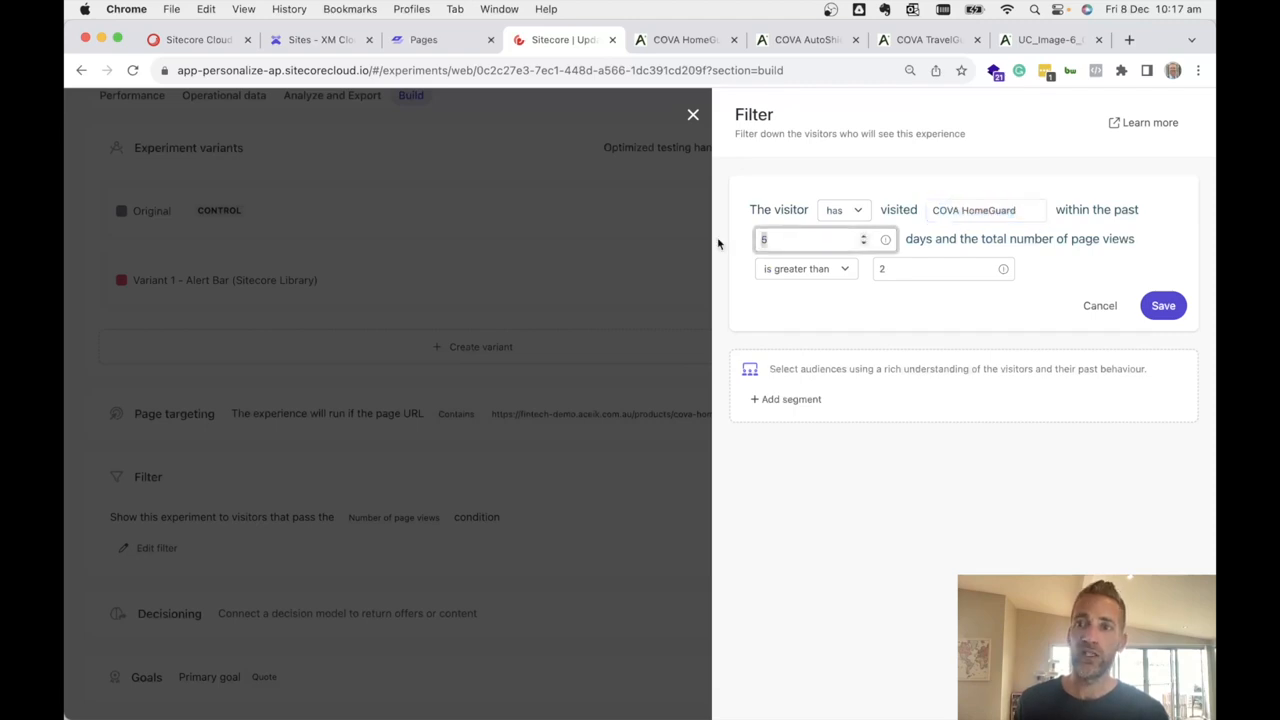
key("Tab")
key("Tab")
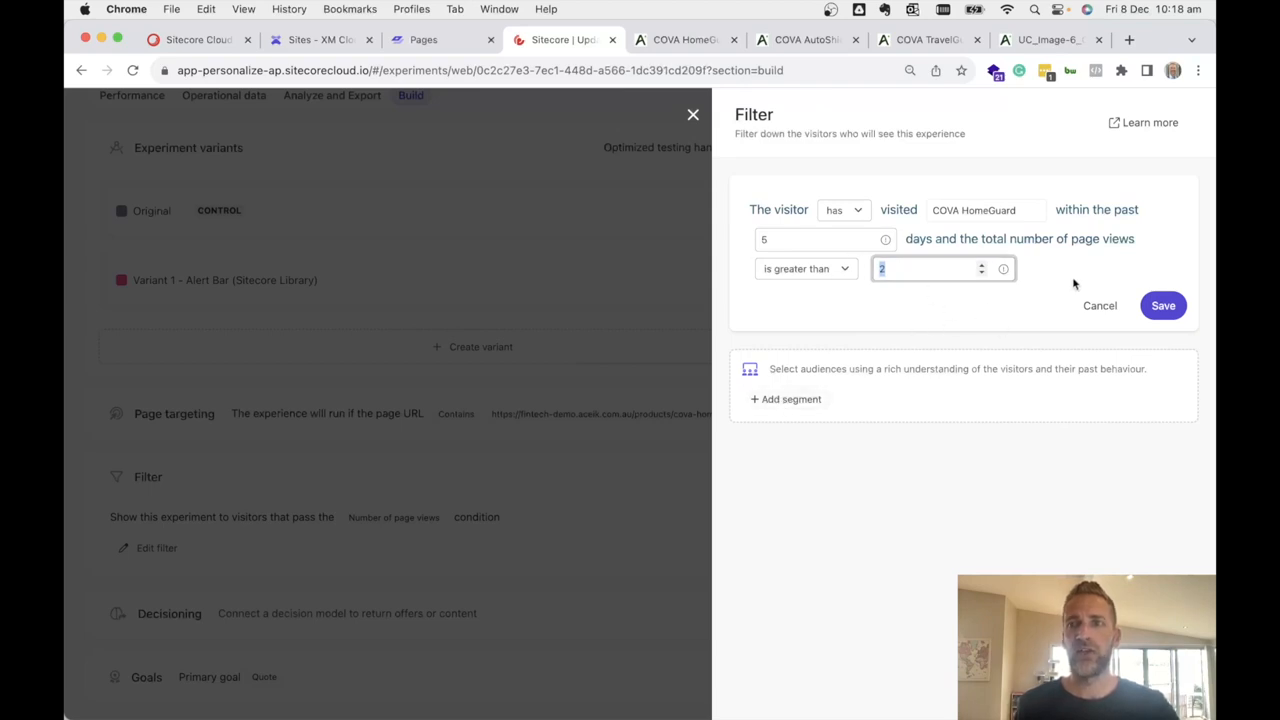
left_click(693, 117)
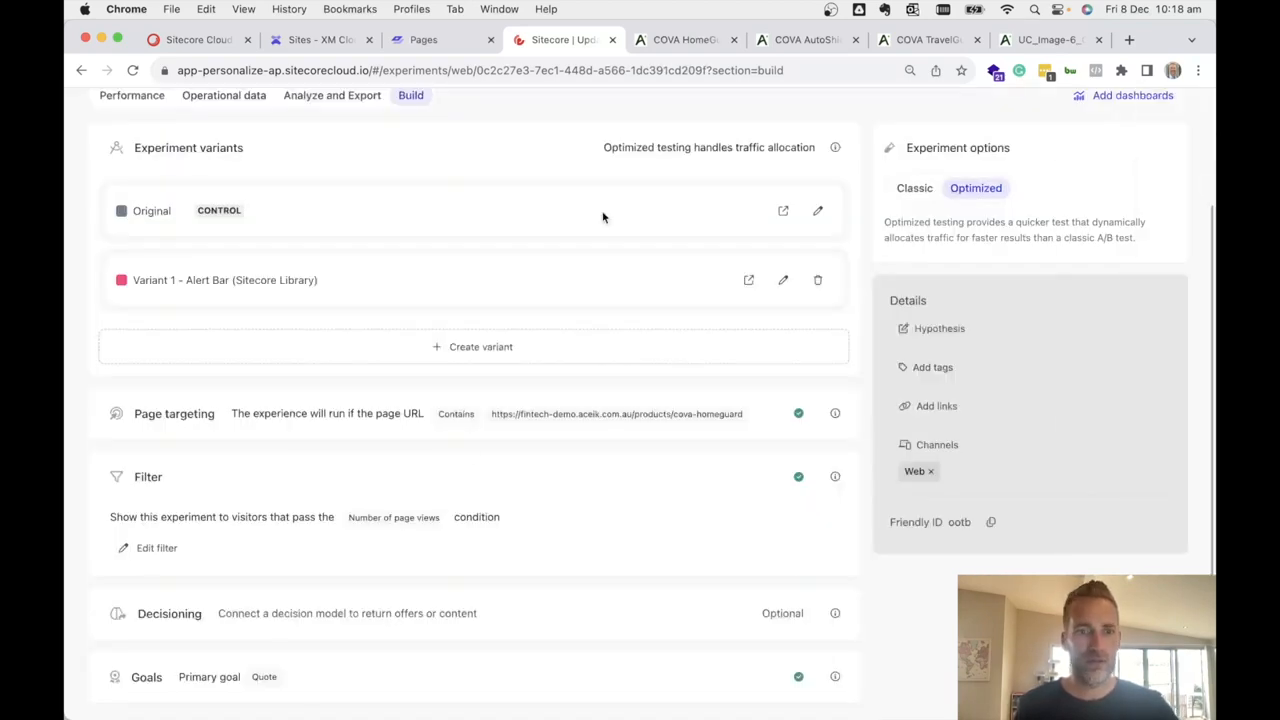
Reopen the experiment's filter and remove the COVA HomeGuard page views condition
left_click(157, 549)
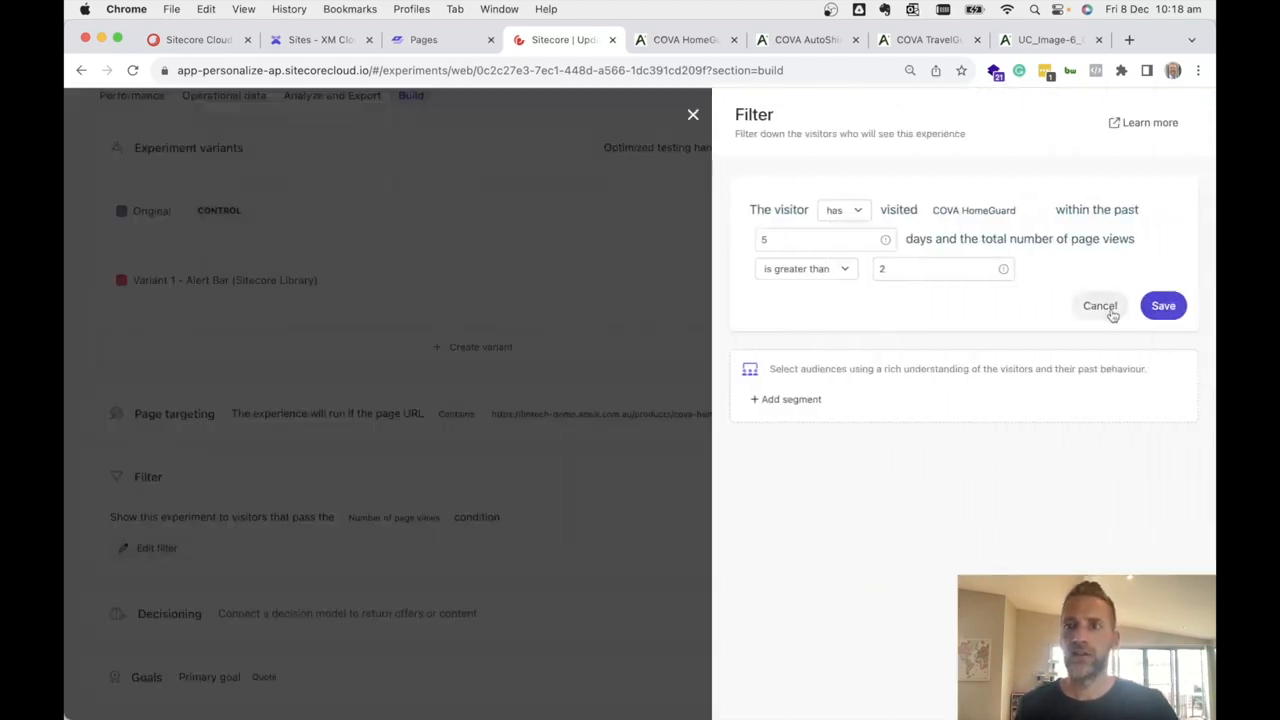
left_click(1100, 306)
left_click(1170, 212)
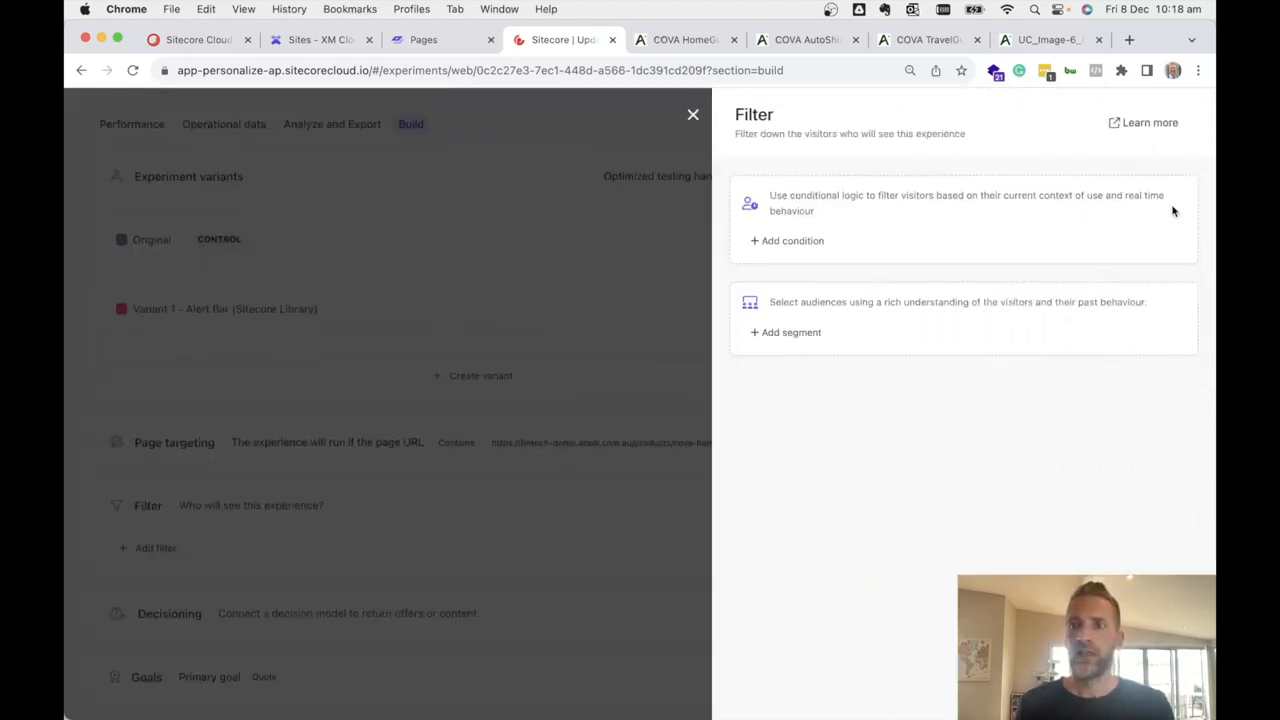
Start adding a filter condition and examine the available visitor conditions, including location, date, UTM value, referrer, device and page view options
left_click(792, 240)
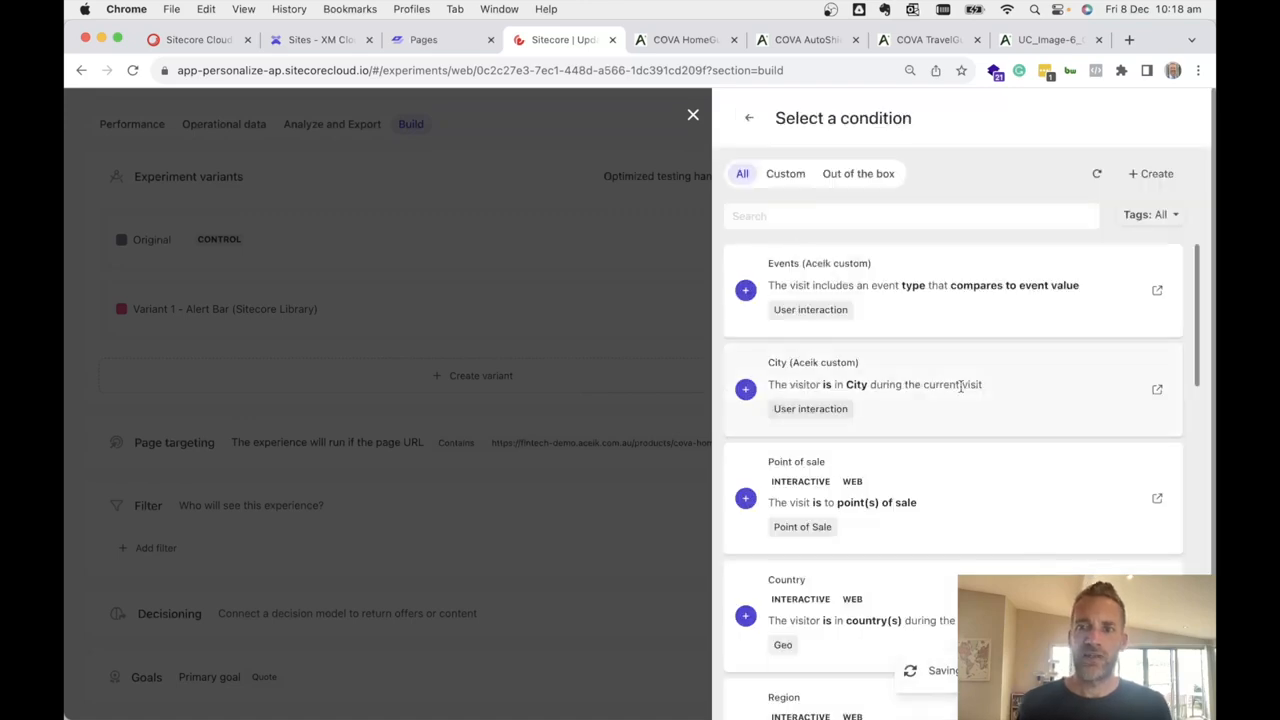
scroll(960, 386, "down", 2)
scroll(923, 369, "down", 1)
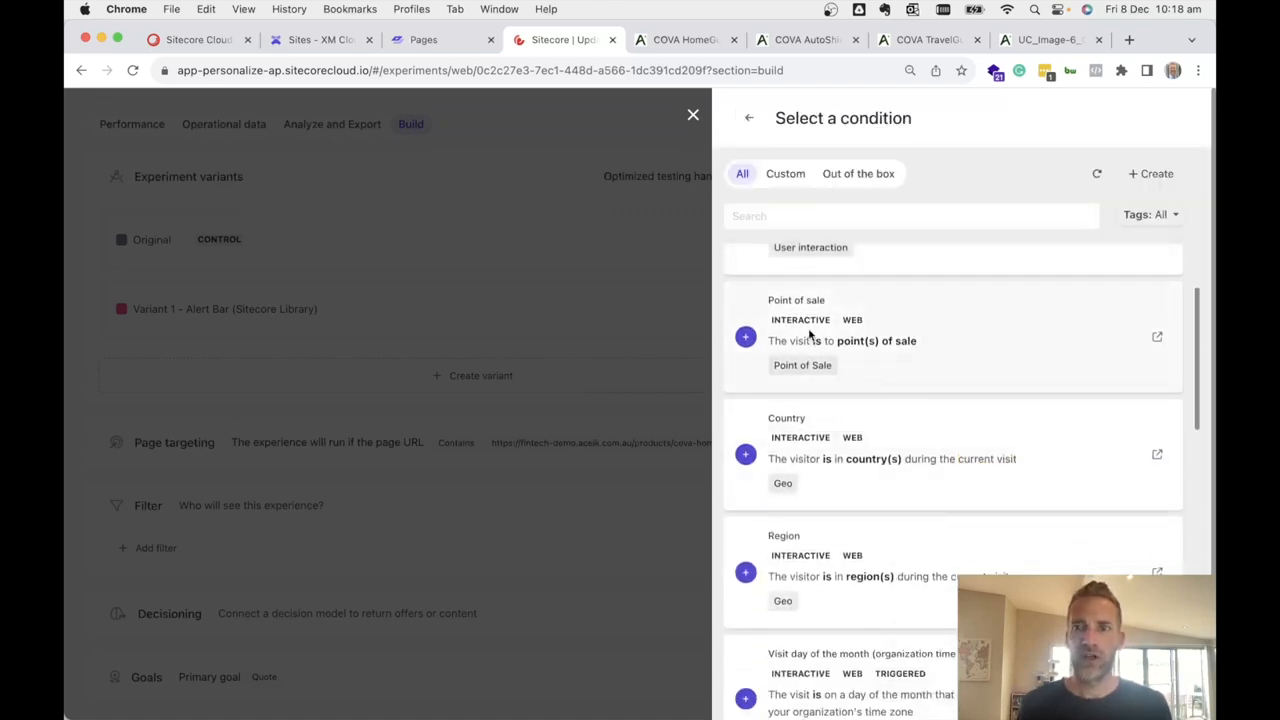
scroll(890, 379, "up", 2)
scroll(880, 376, "up", 1)
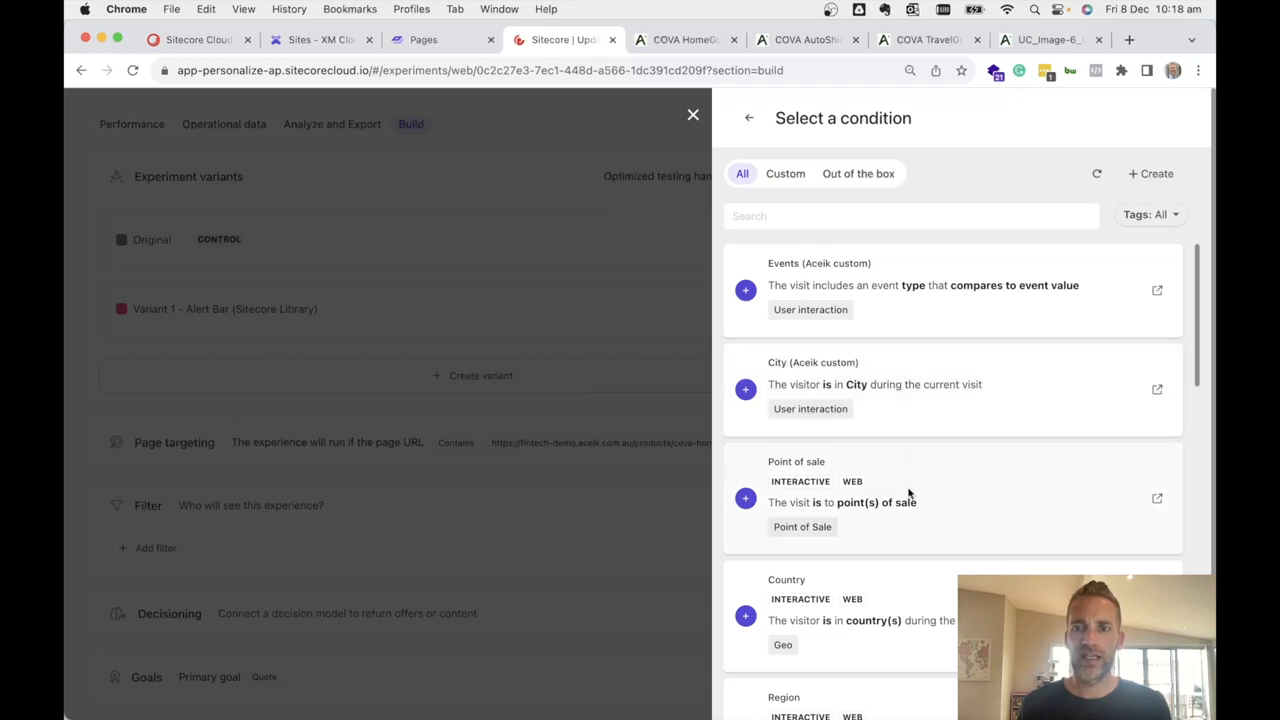
scroll(909, 492, "down", 3)
scroll(909, 492, "down", 5)
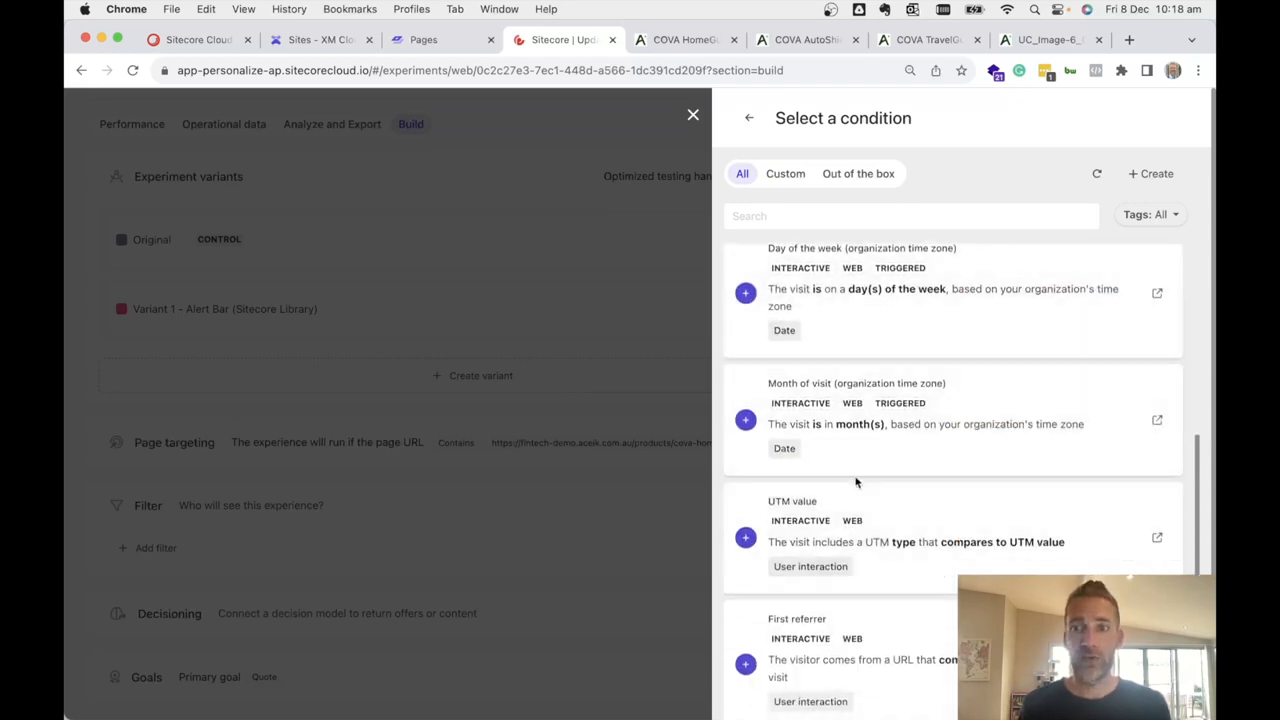
scroll(854, 480, "down", 2)
scroll(851, 480, "down", 2)
left_click_drag(789, 293, 1051, 301)
scroll(1004, 338, "up", 2)
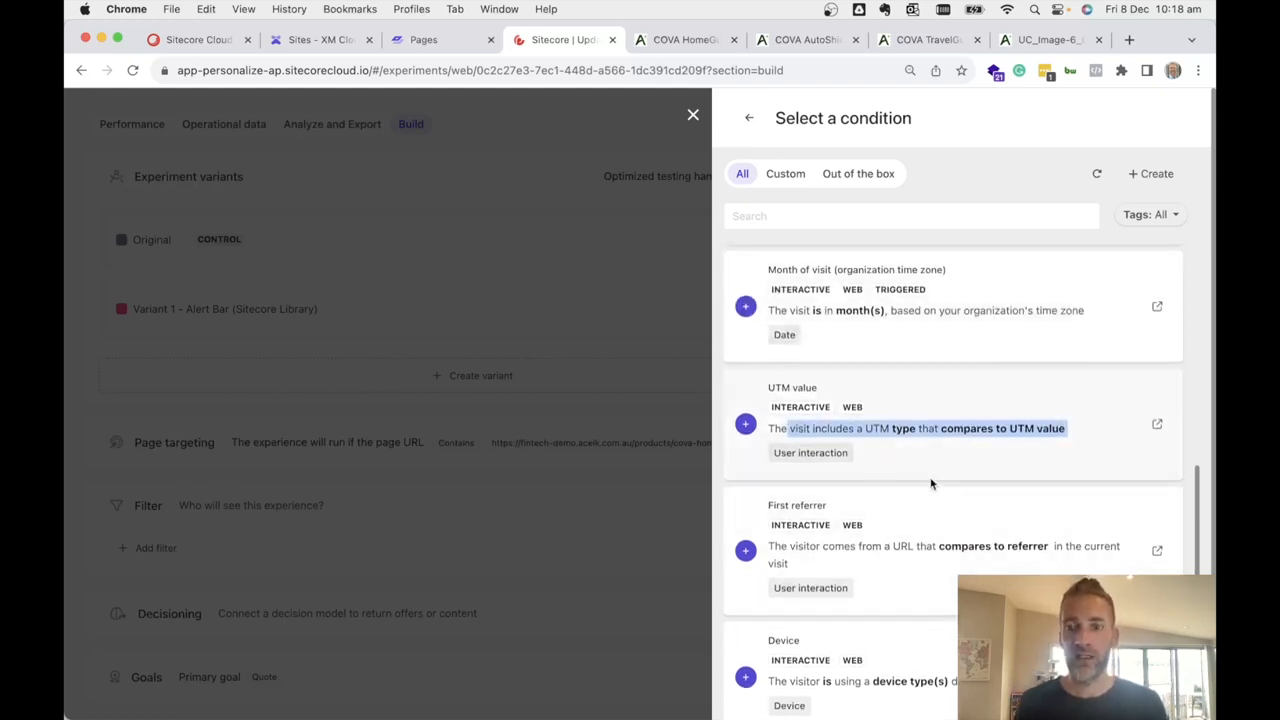
scroll(930, 484, "down", 3)
scroll(930, 484, "down", 3)
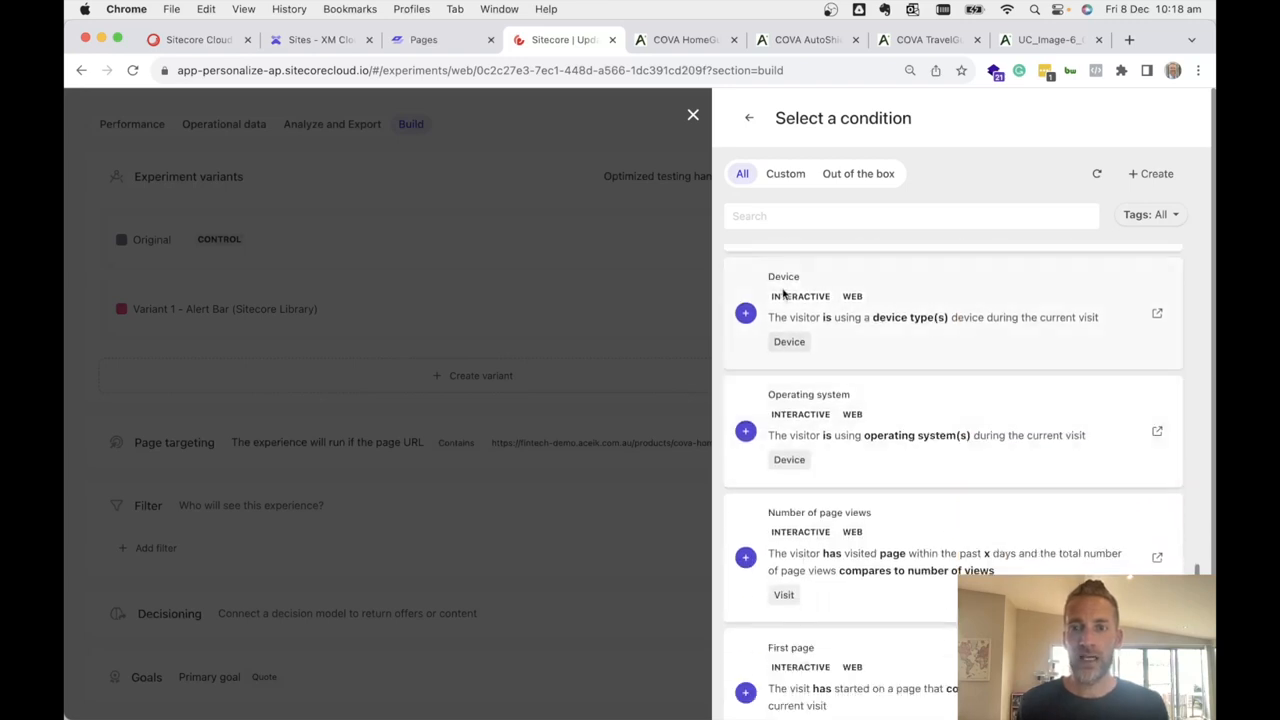
scroll(894, 462, "down", 3)
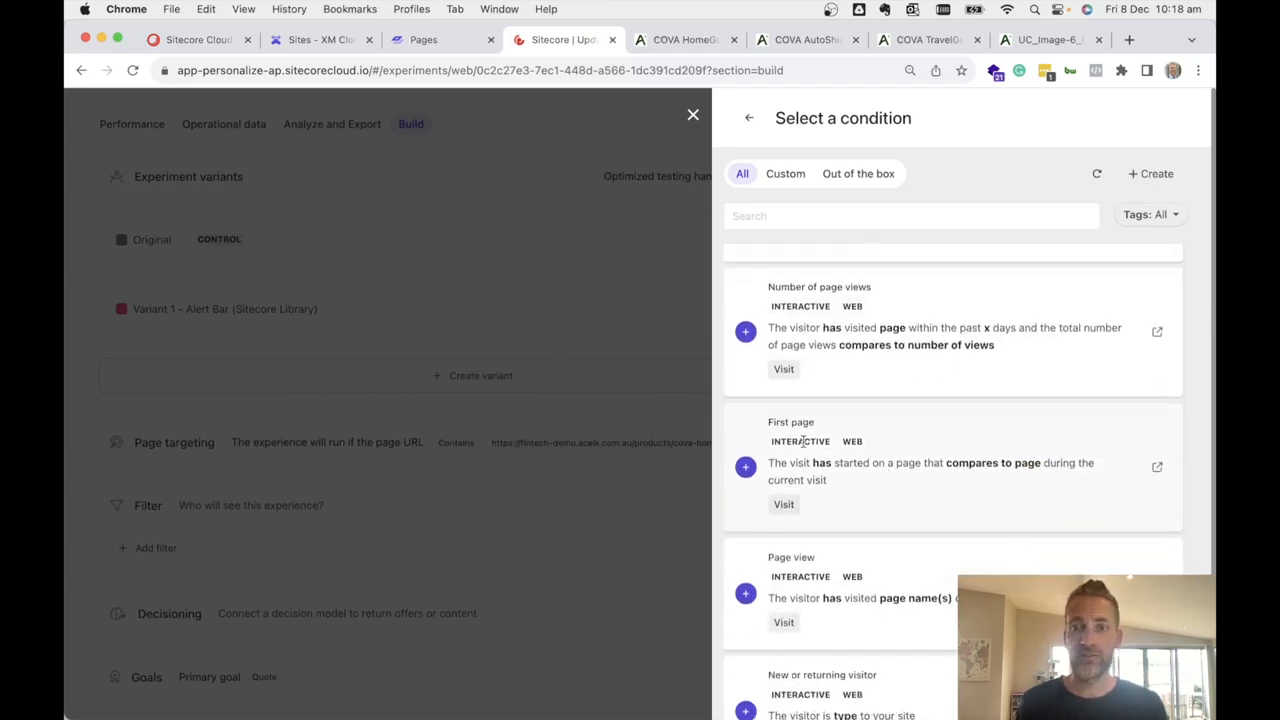
scroll(803, 441, "down", 1)
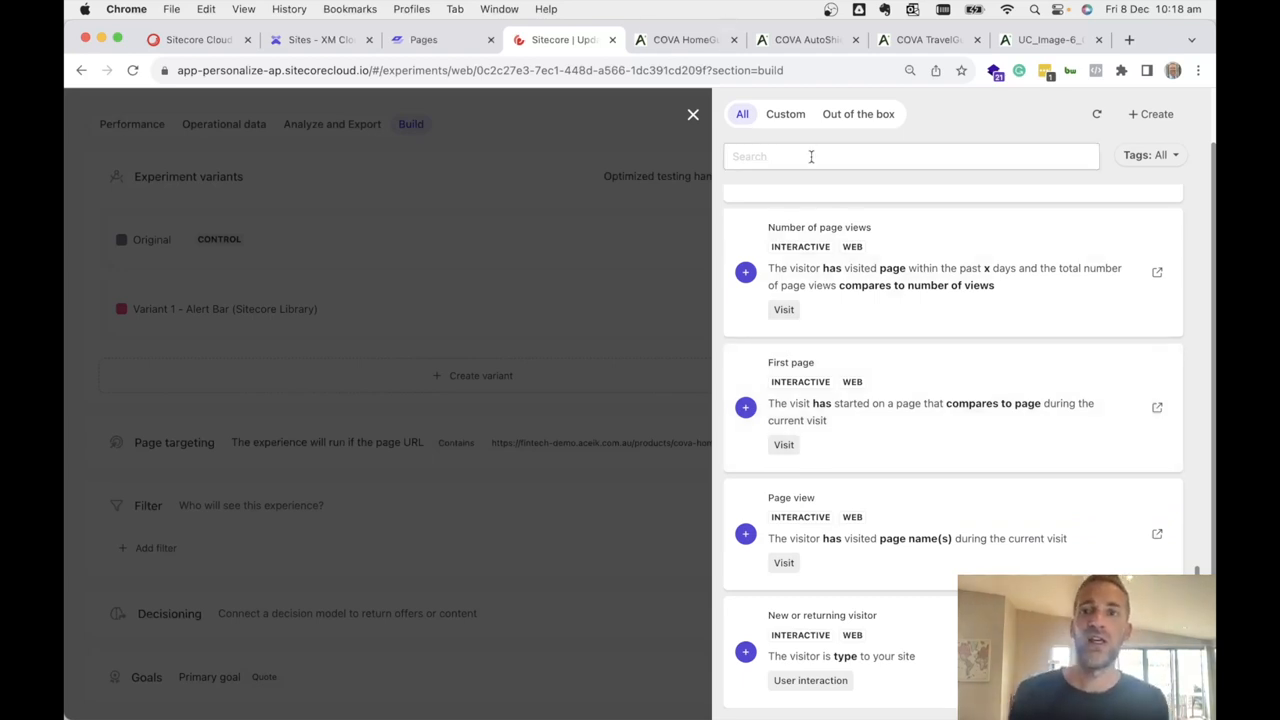
scroll(811, 156, "up", 1)
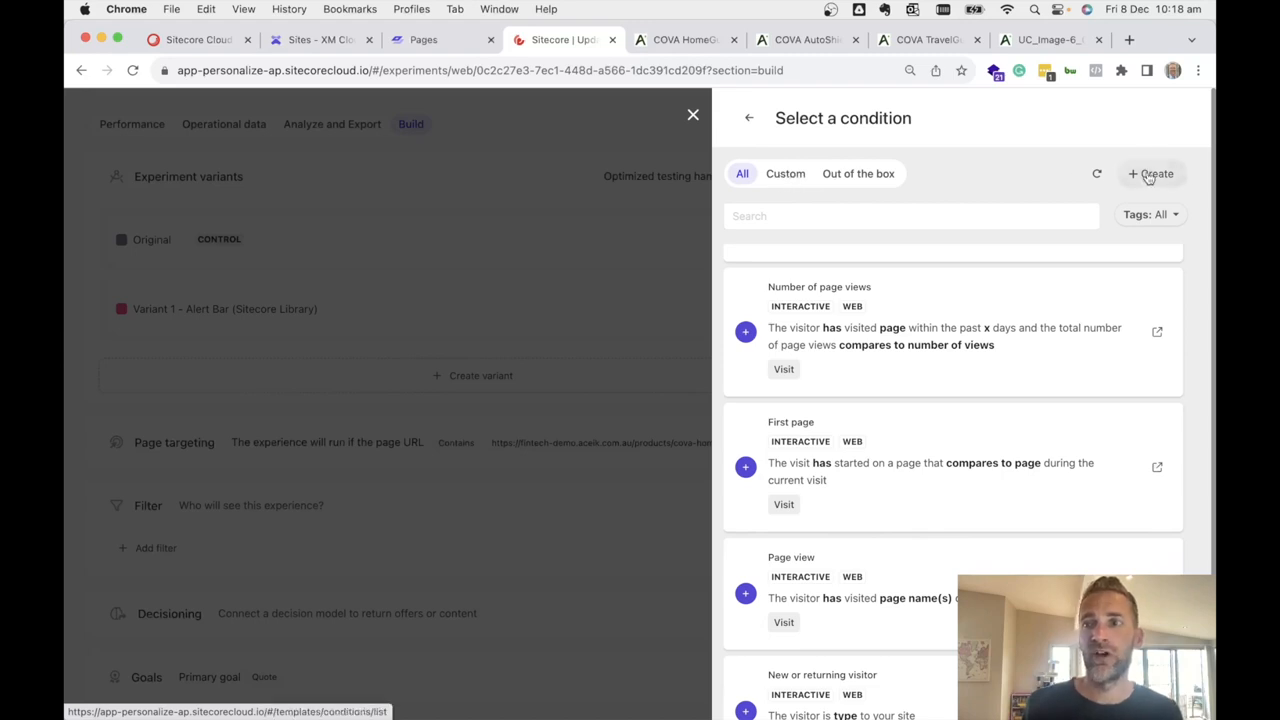
Search the conditions for "page" and add the "Number of page views" condition to the experiment's filter
left_click(816, 216)
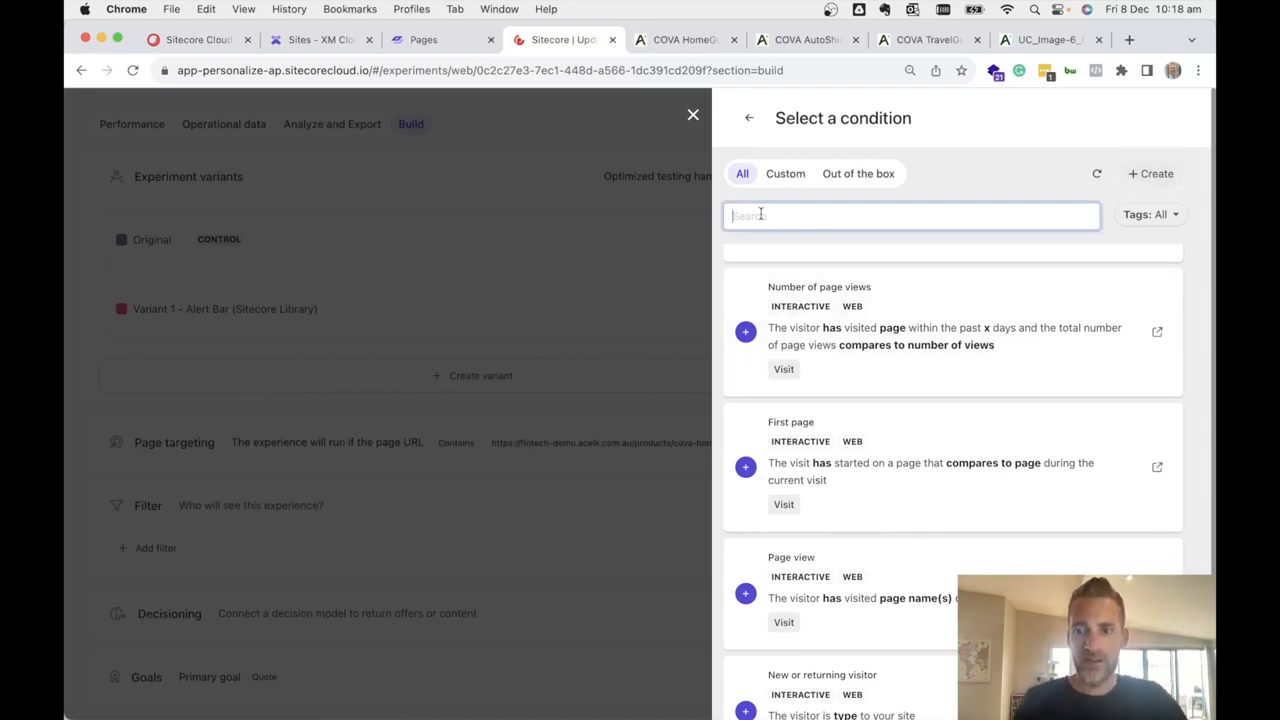
type("page")
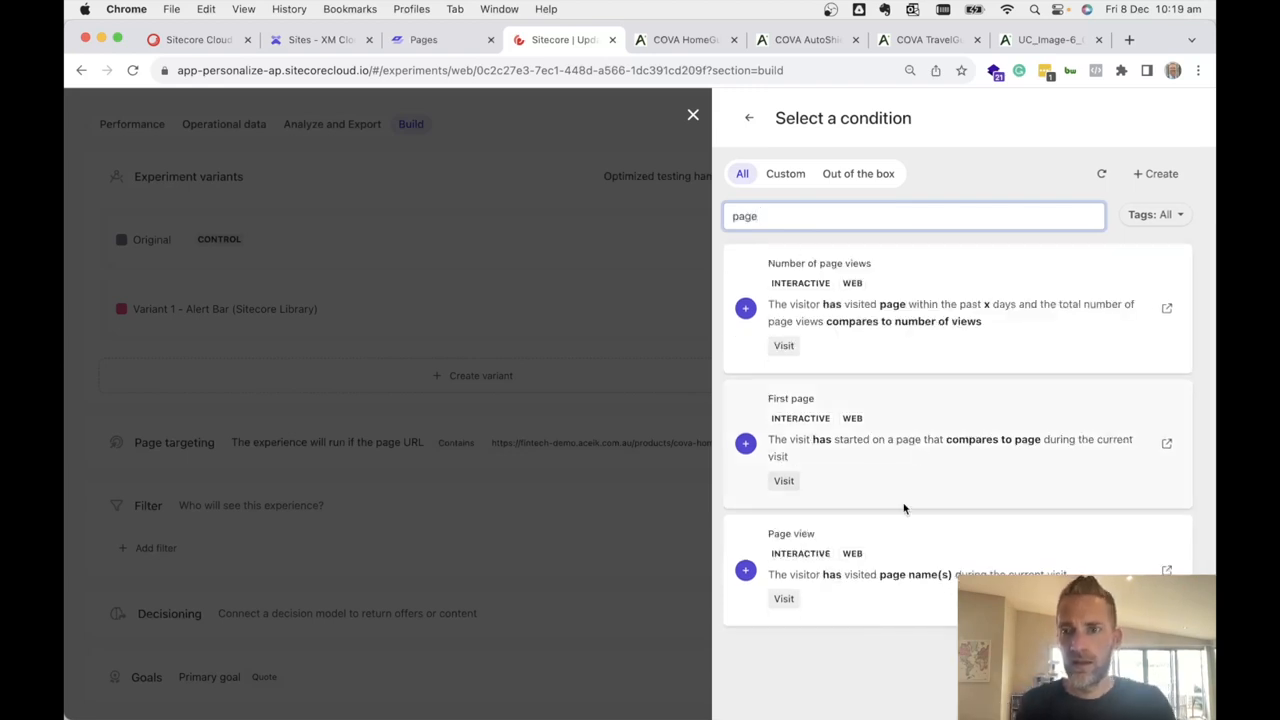
left_click(746, 308)
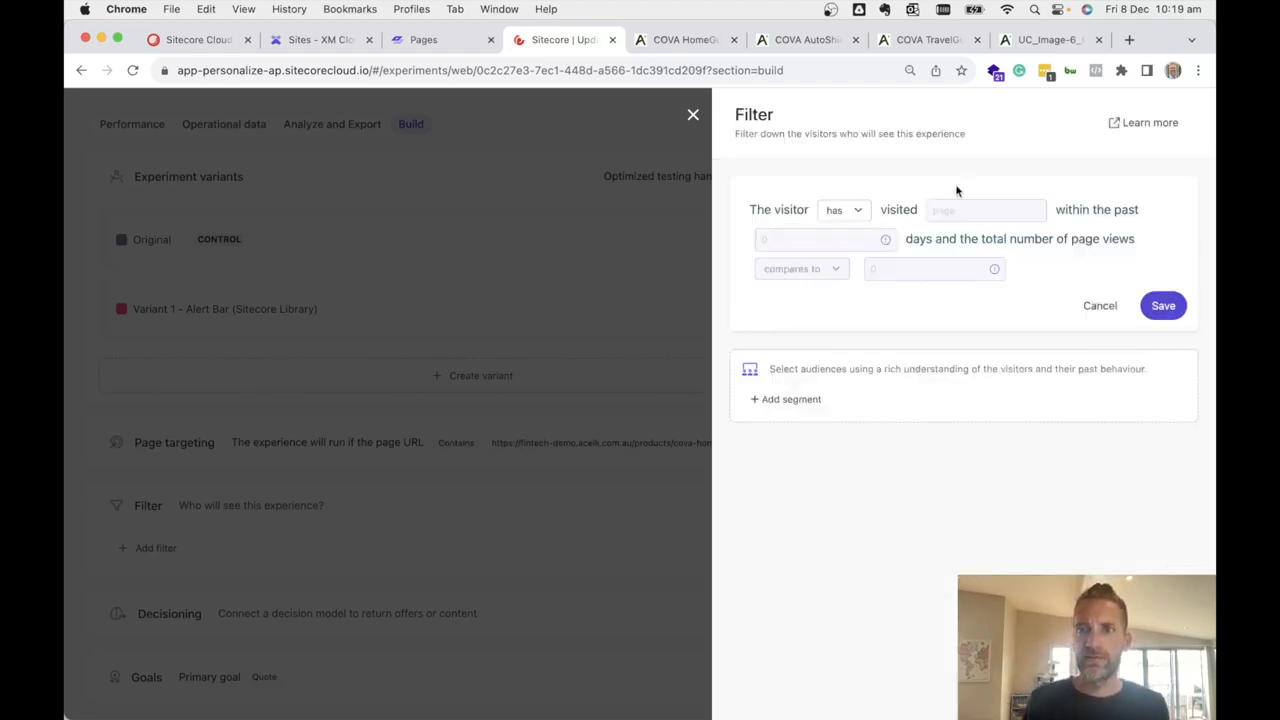
Save the condition for visitors who visited COVA HomeGuard within the past 5 days with page views greater than 2, and close the filter
left_click(945, 211)
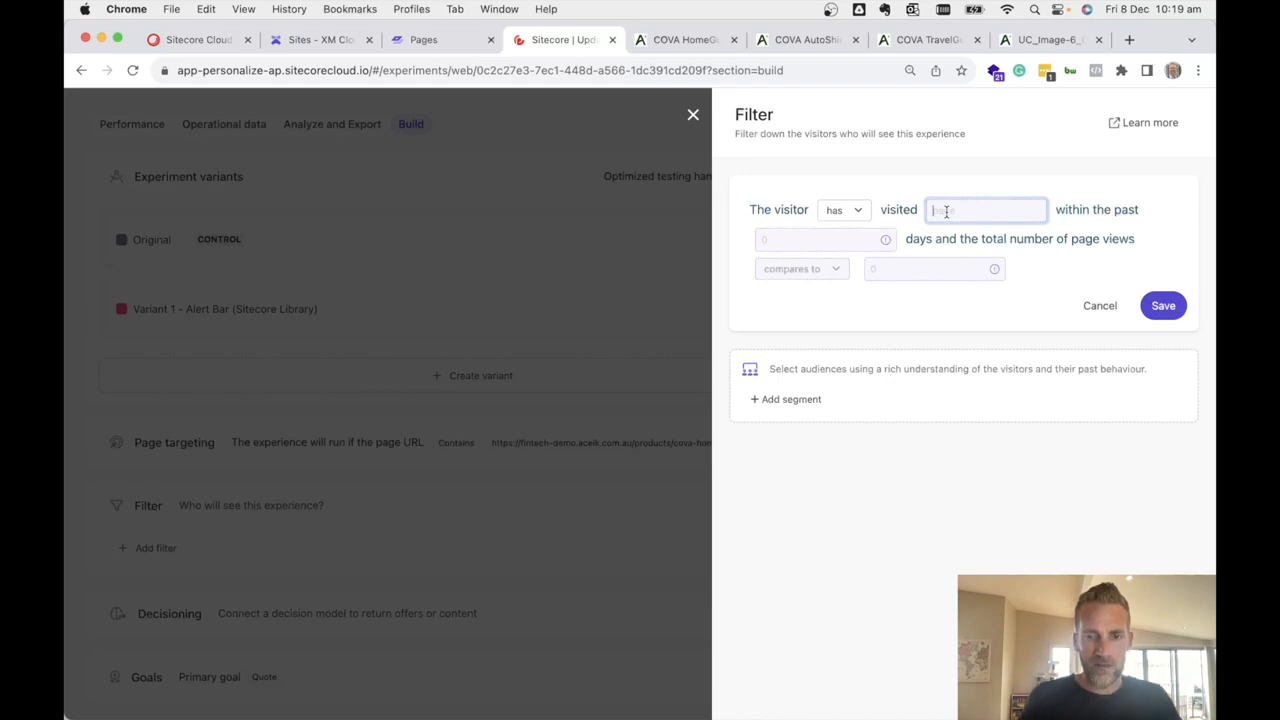
type("COVE")
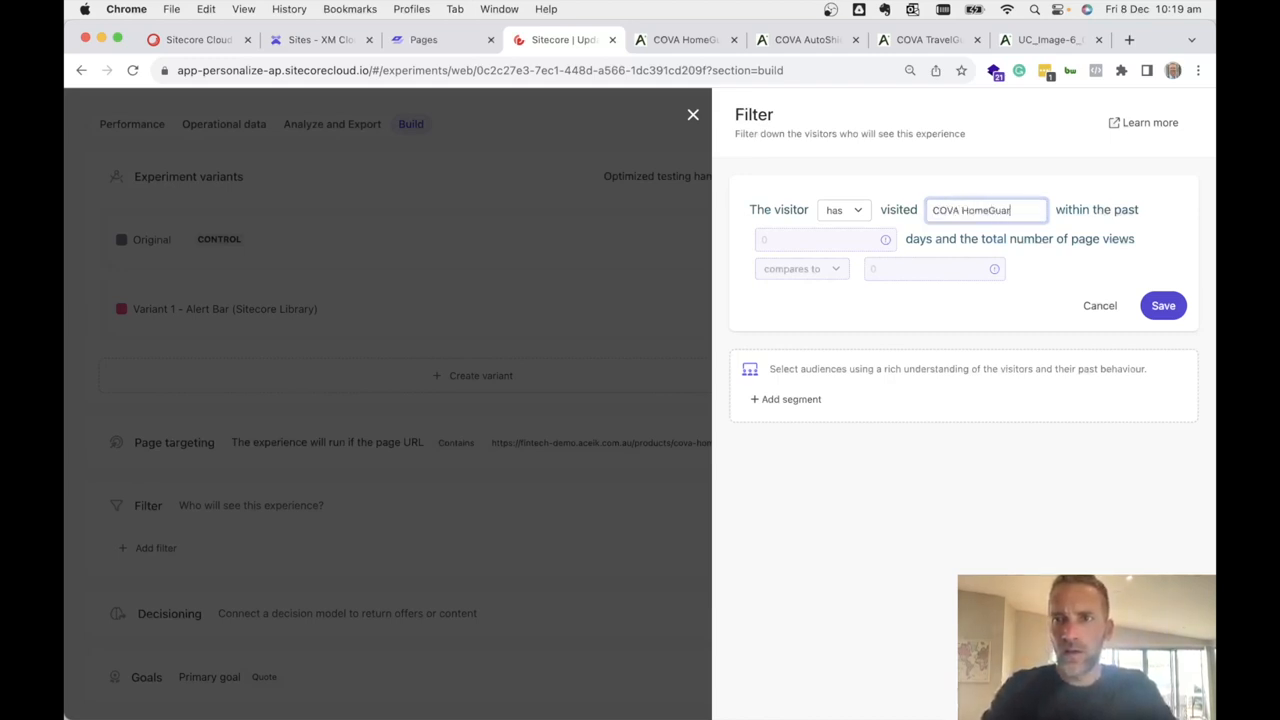
left_click(778, 240)
type("5")
left_click(829, 269)
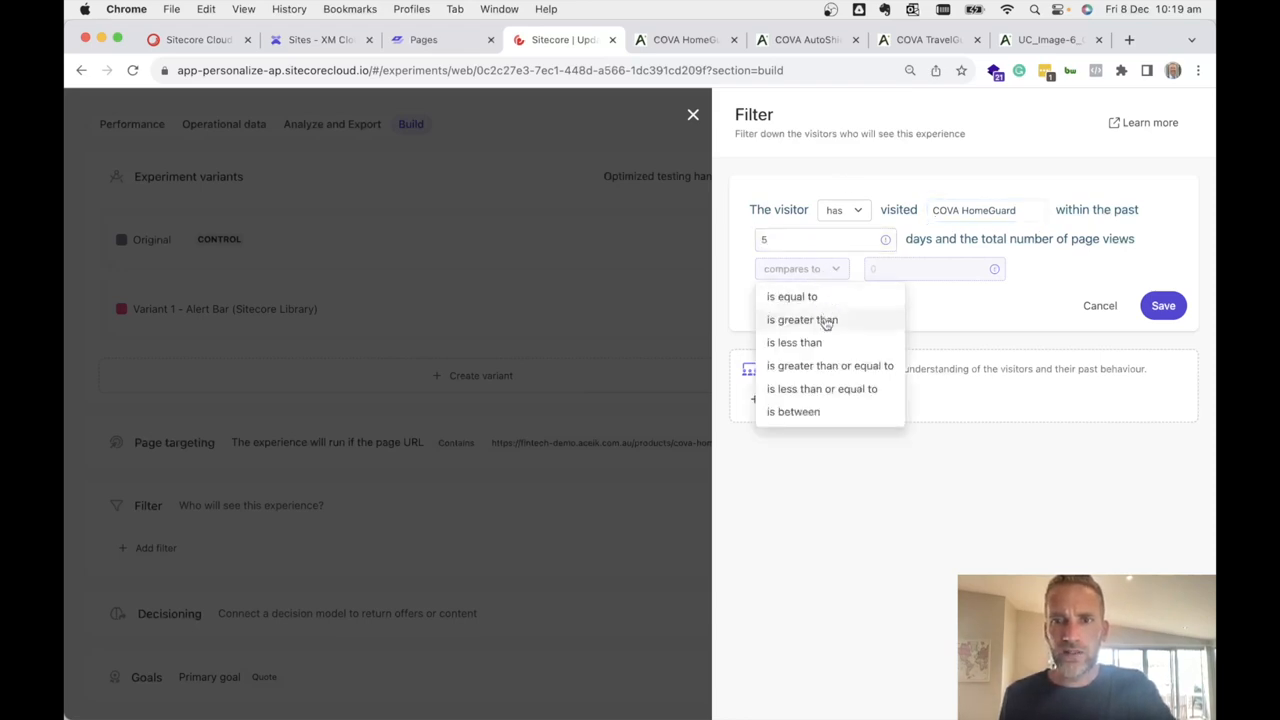
left_click(826, 320)
left_click(909, 268)
type("2")
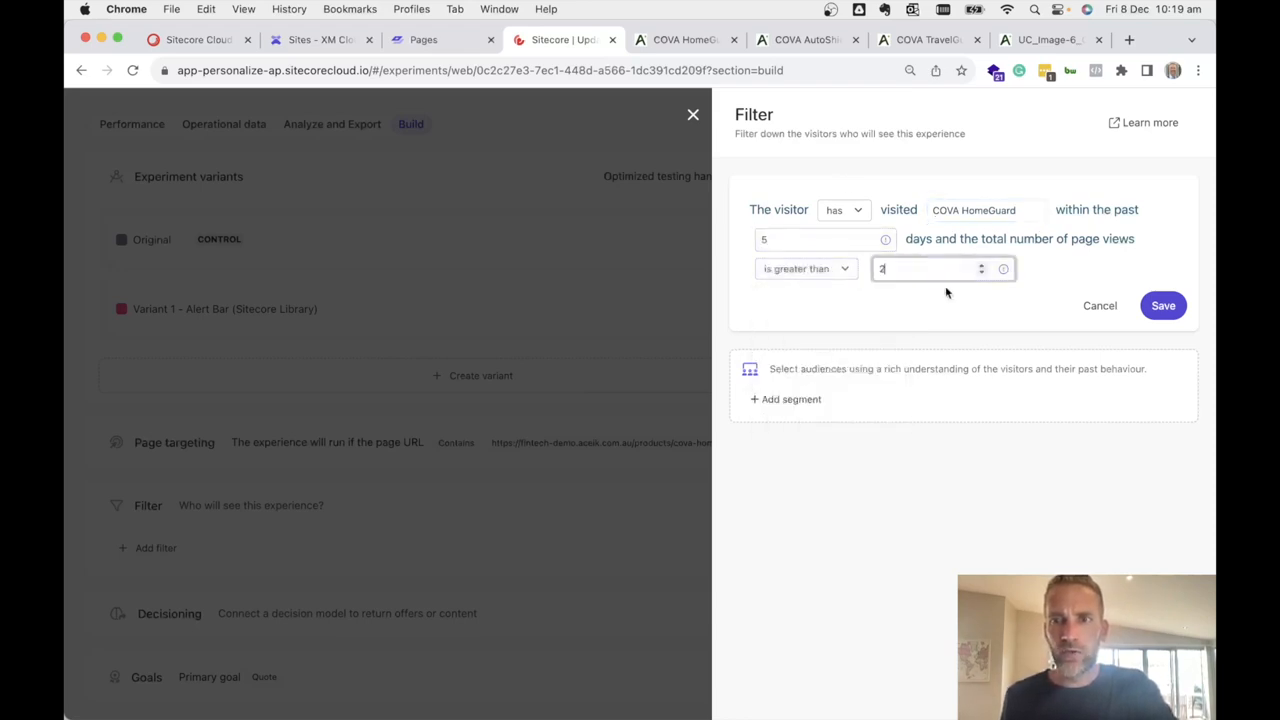
left_click(1166, 309)
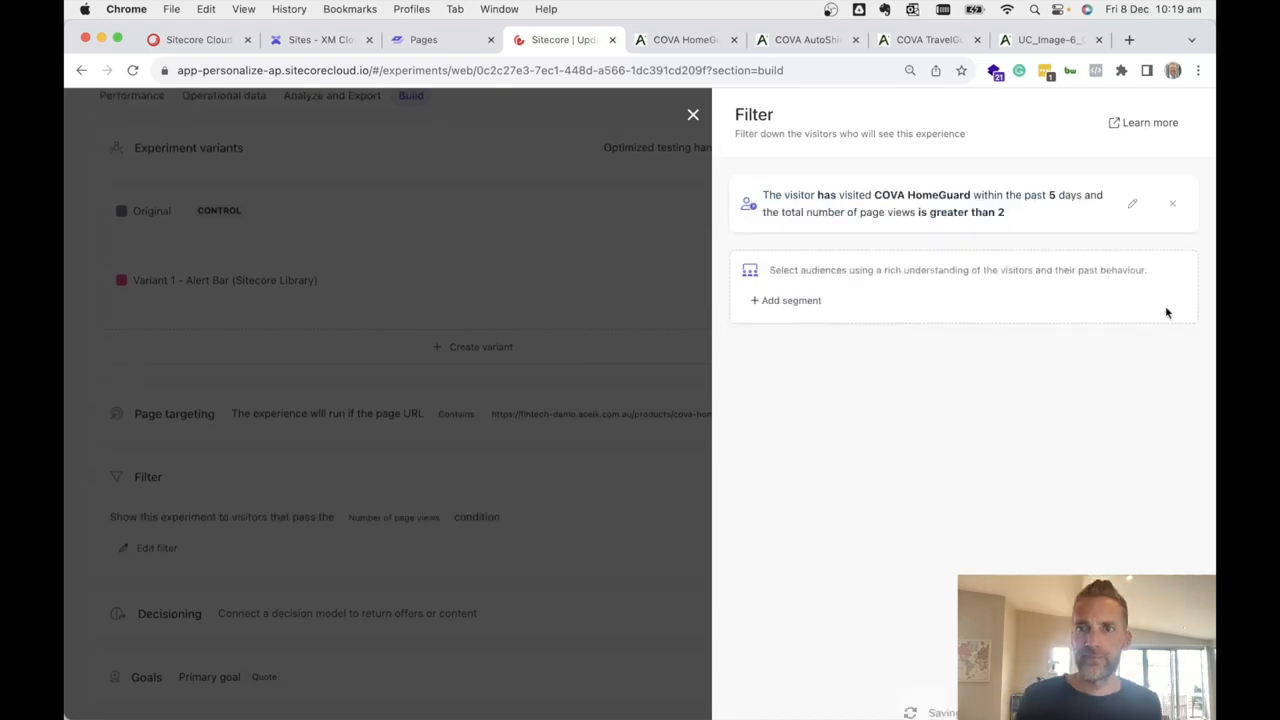
left_click(694, 118)
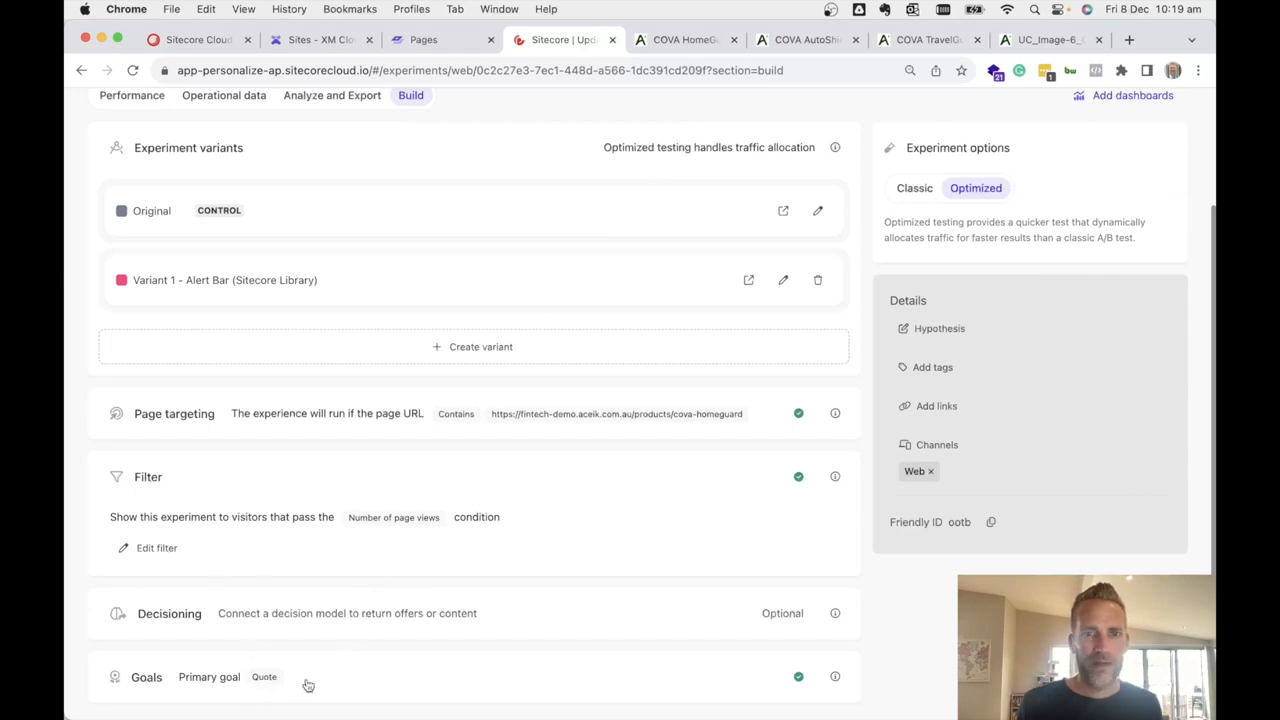
Start the "Alert bar - COVA Homeguard" experiment now with the run forever option, and dismiss the live confirmation
scroll(451, 543, "up", 3)
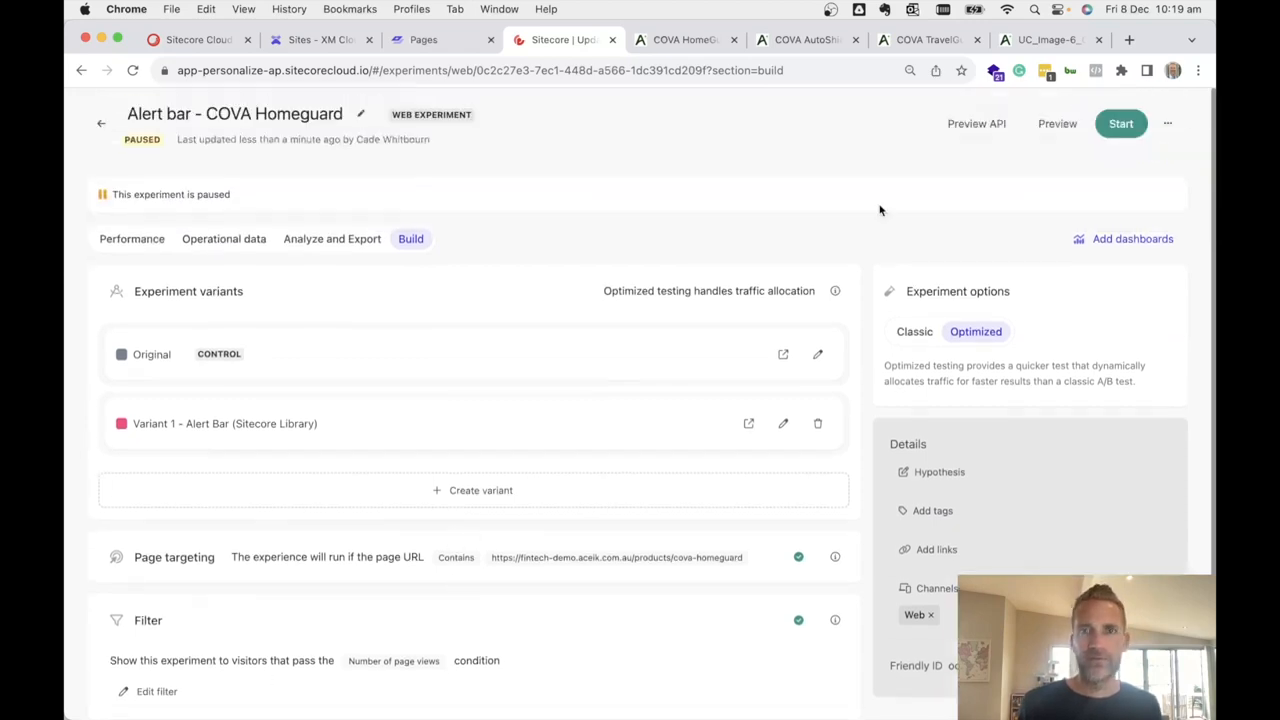
left_click(1121, 125)
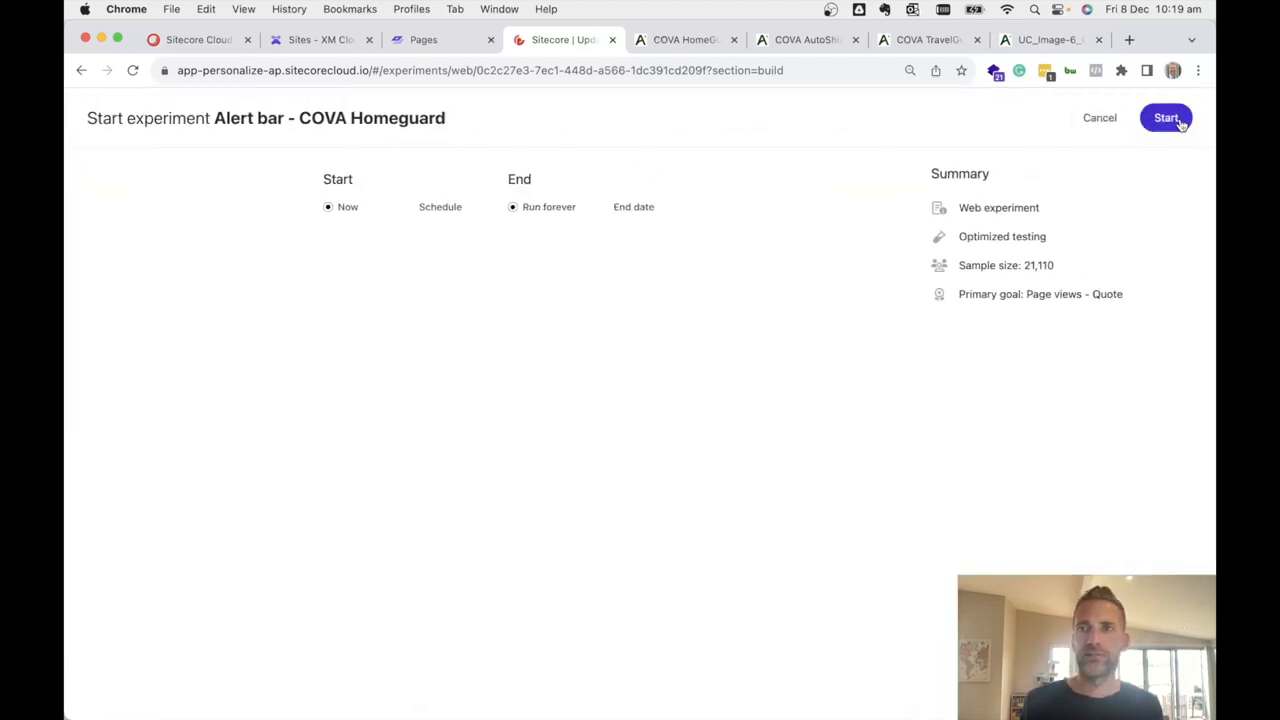
left_click(1166, 118)
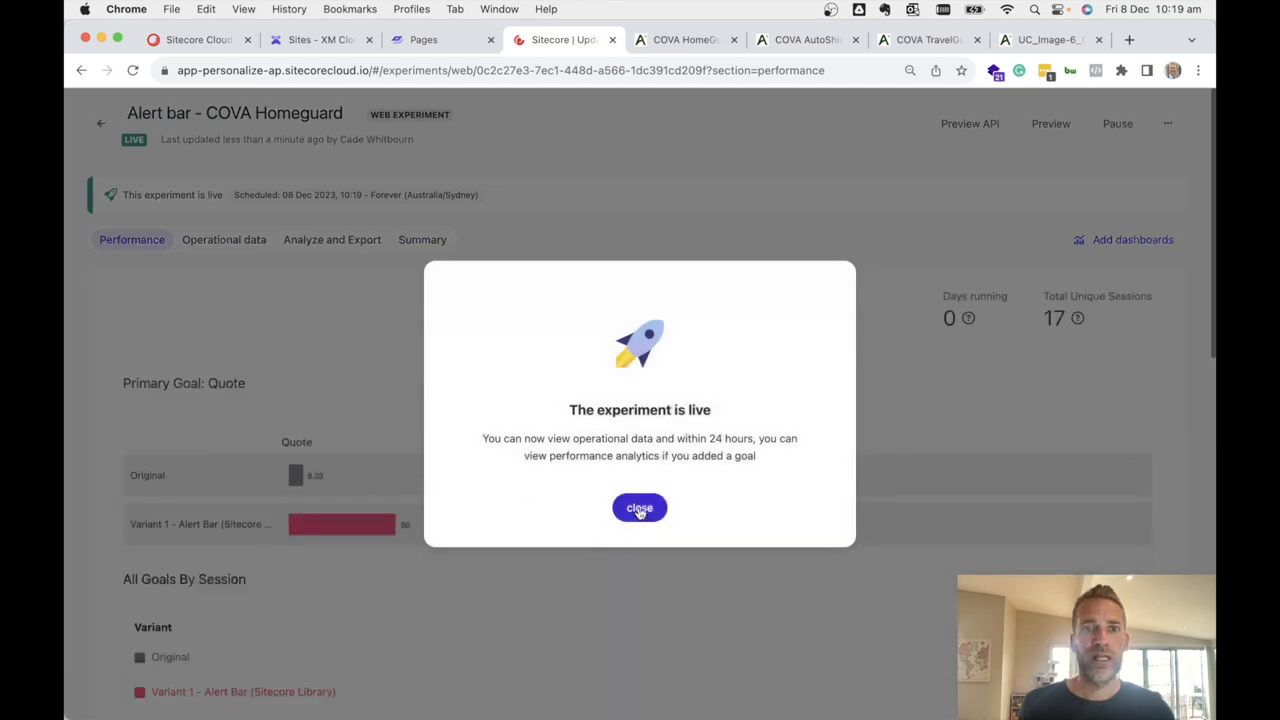
left_click(640, 508)
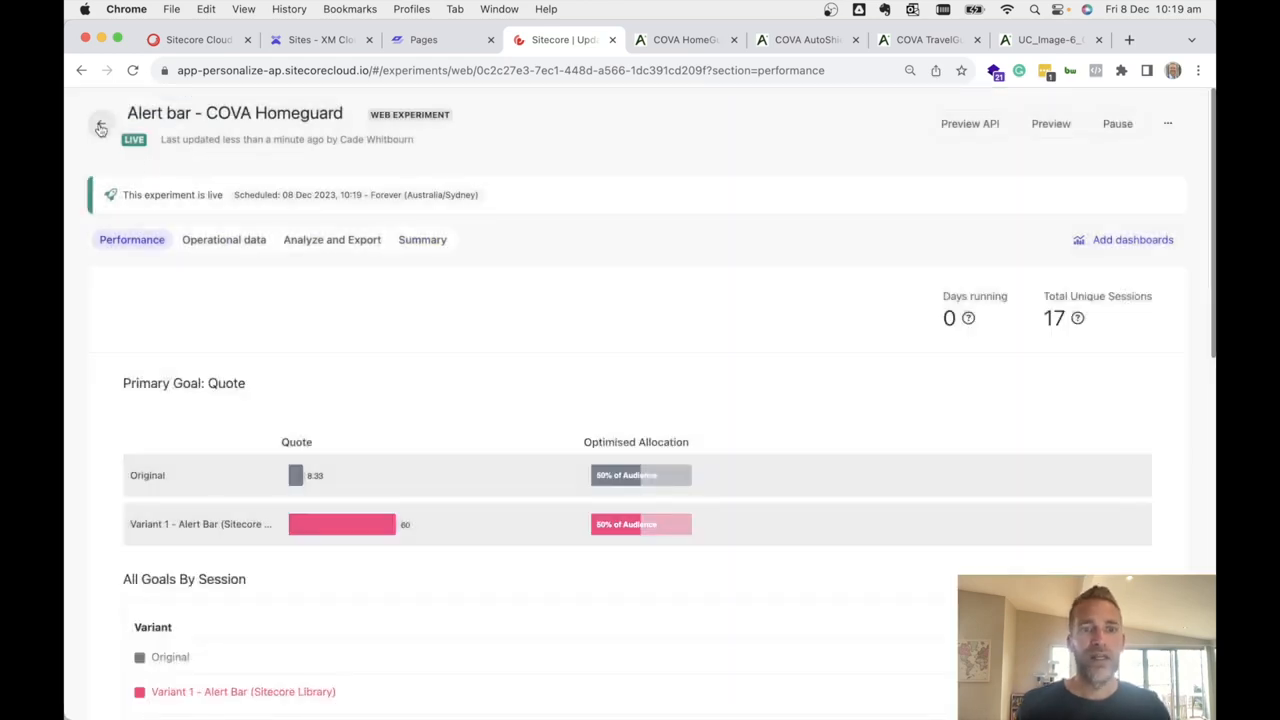
Examine the alert bar experiment's performance report, including the Quote goal, allocation and goal breakdown, then leave the experiment
scroll(630, 519, "down", 2)
scroll(527, 458, "up", 2)
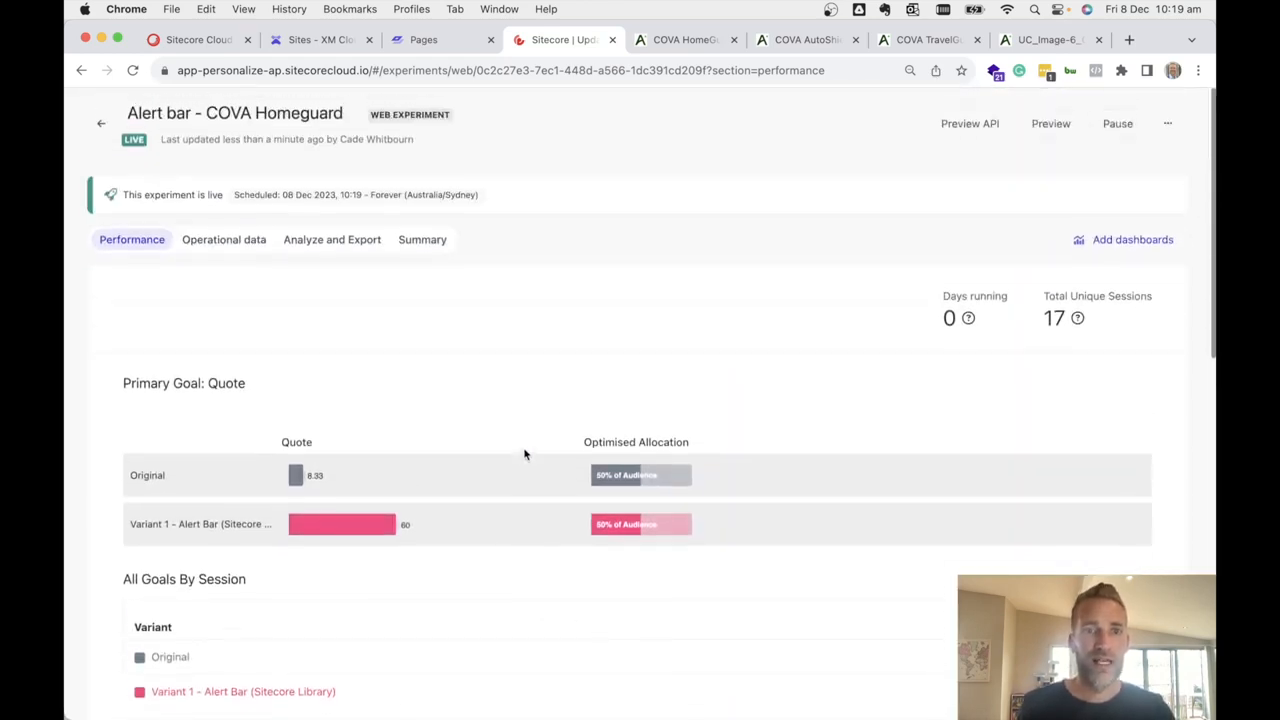
scroll(486, 471, "down", 5)
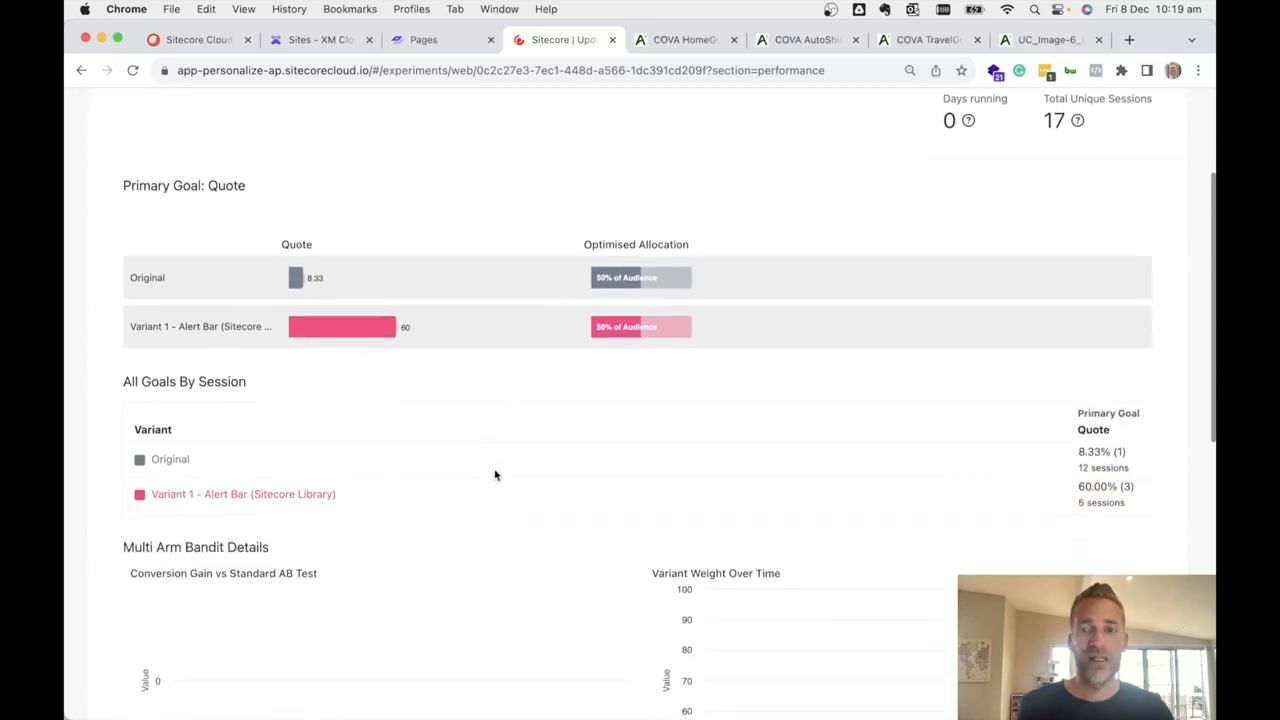
scroll(494, 475, "up", 2)
scroll(494, 475, "down", 6)
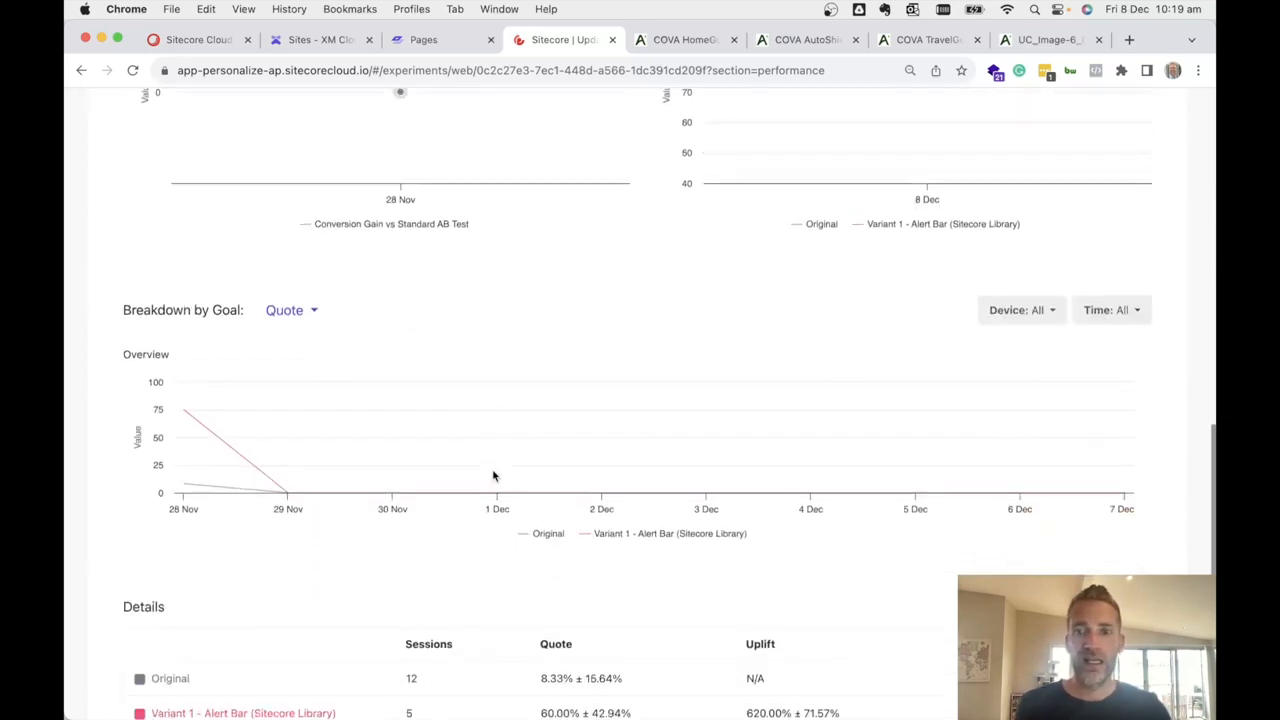
scroll(493, 475, "down", 1)
scroll(493, 475, "up", 10)
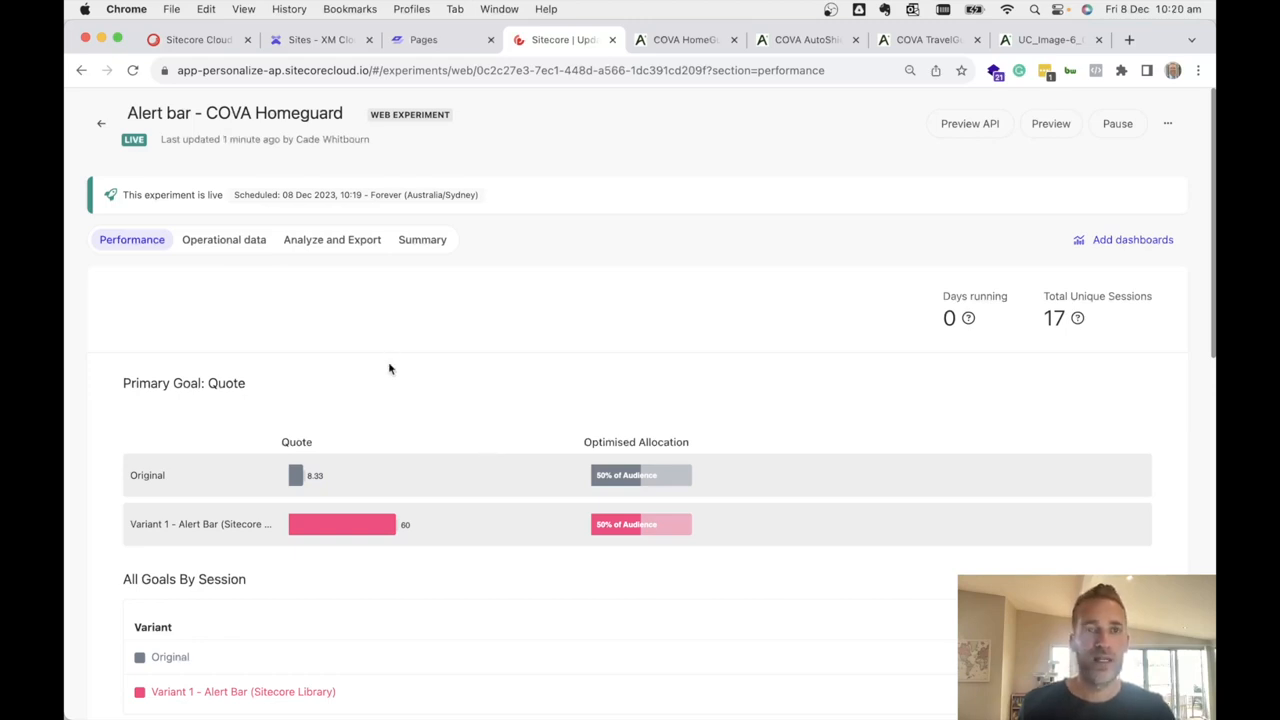
left_click(101, 123)
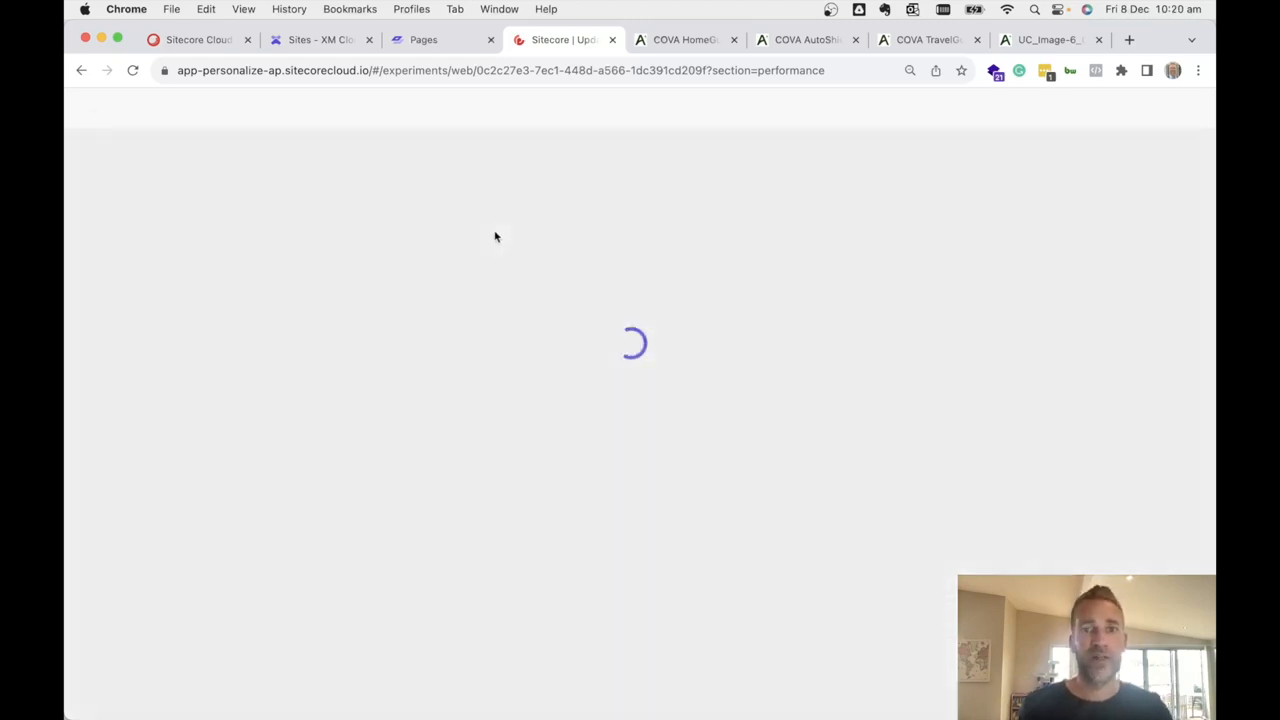